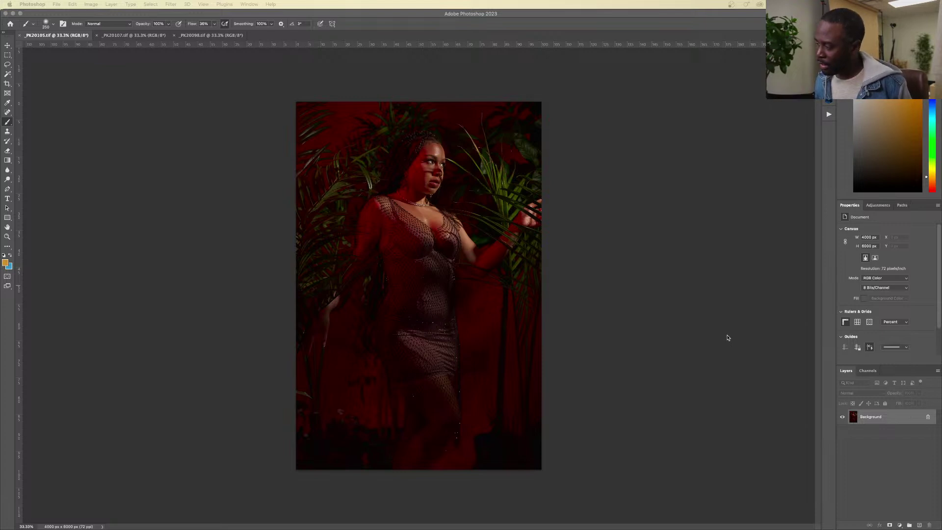
# Step: Duplicate the Background layer in each of the three open photos, _PK20105.tif, _PK20107.tif and _PK20098.tif
pyautogui.click(865, 436)
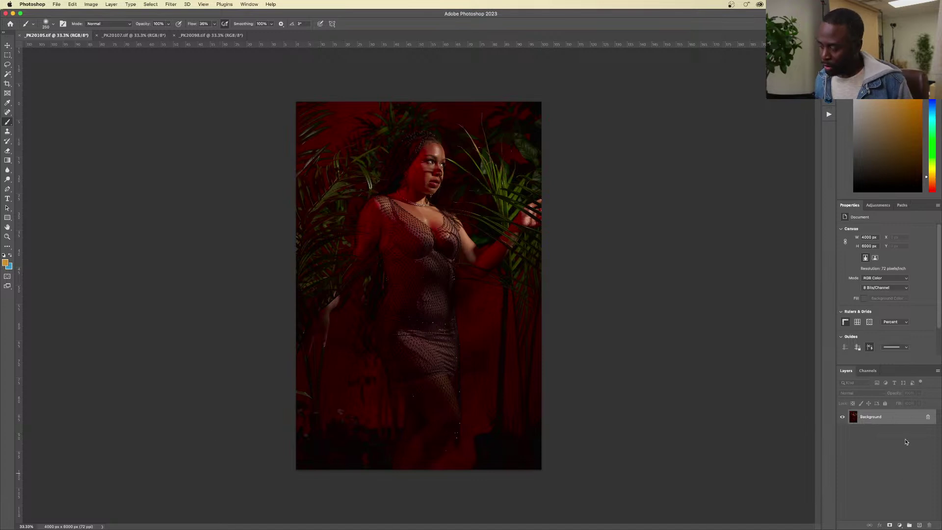
pyautogui.press('super+j')
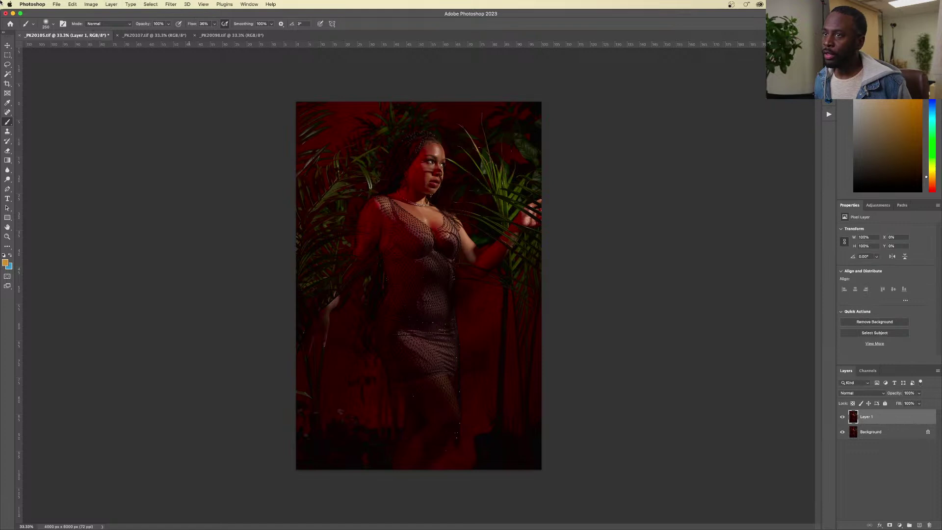
pyautogui.click(148, 35)
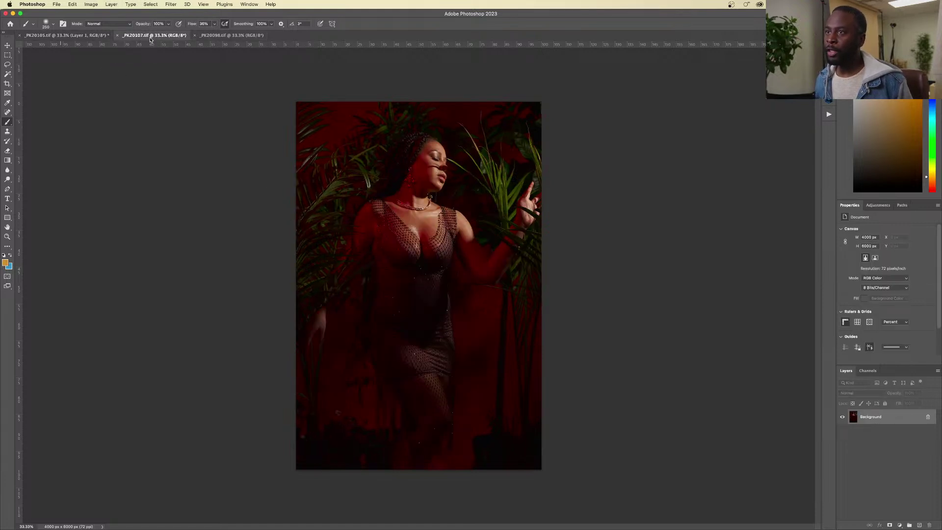
pyautogui.press('super+j')
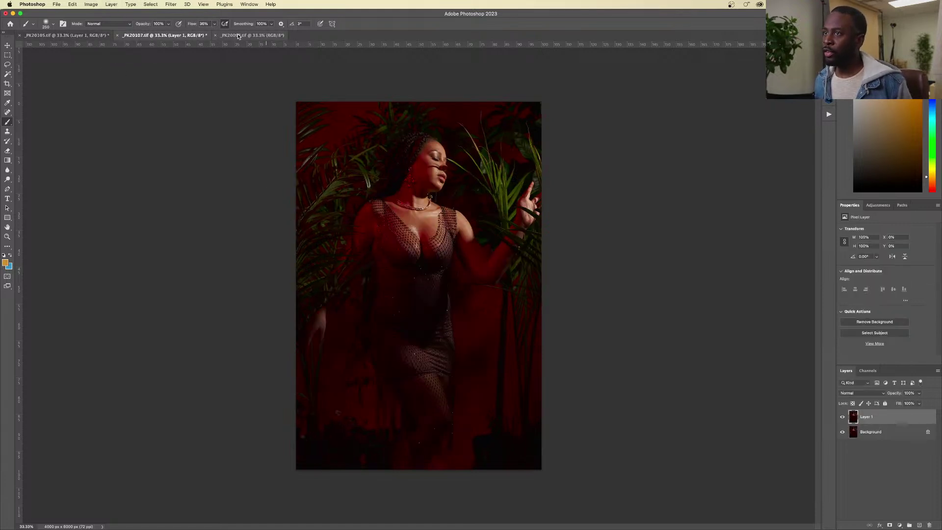
pyautogui.click(239, 37)
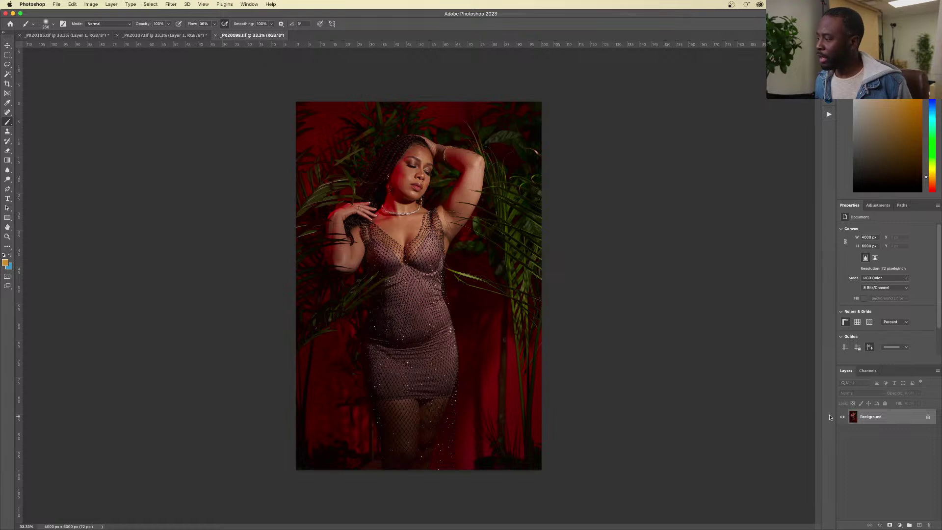
pyautogui.press('super+j')
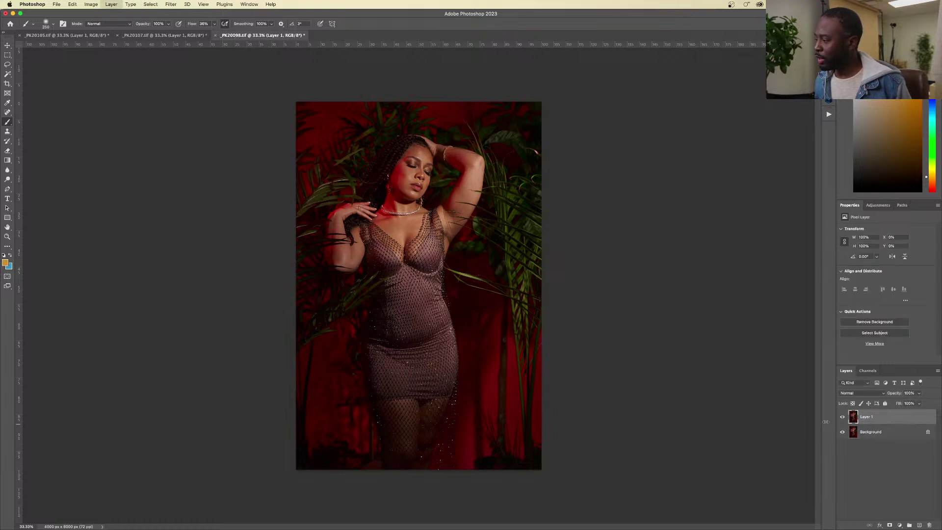
# Step: In _PK20105.tif, remove the blemishes on the woman's cheek with the content-aware Spot Healing Brush on the duplicate layer
pyautogui.click(78, 36)
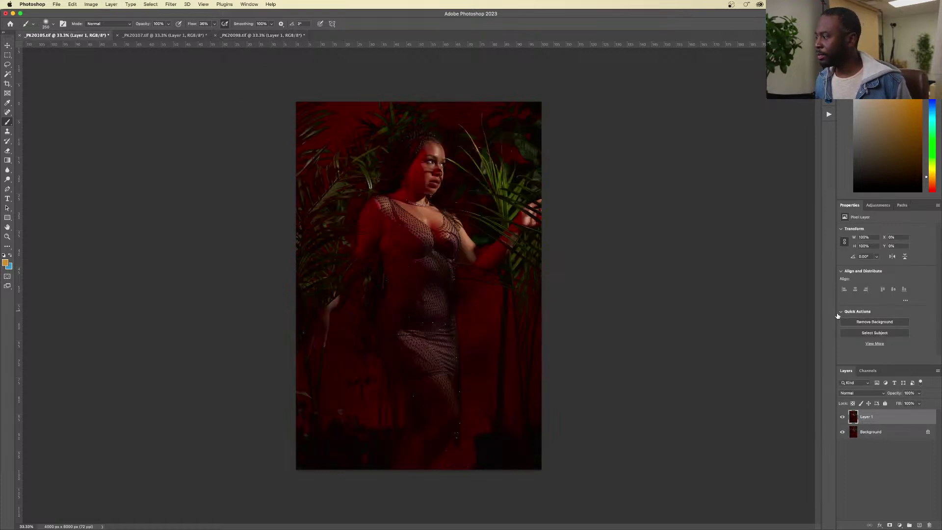
pyautogui.scroll(2, 435, 131)
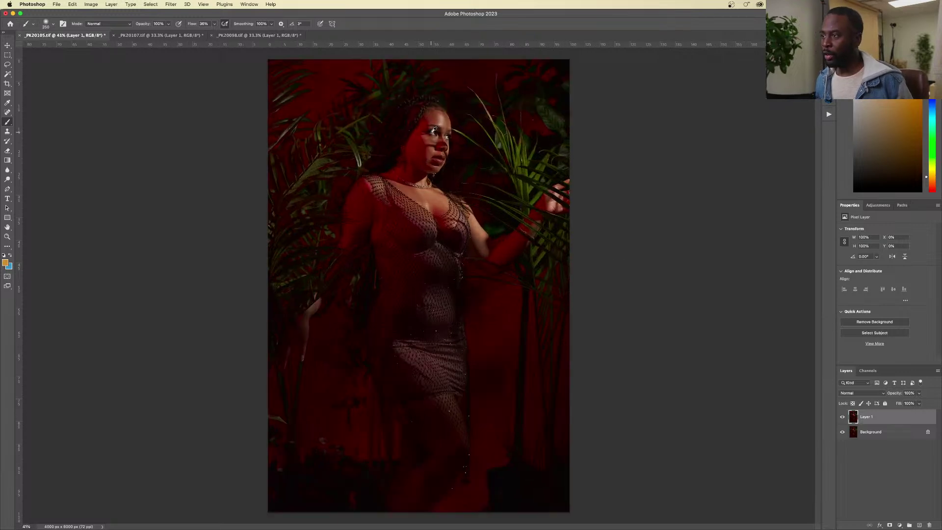
pyautogui.scroll(8, 434, 130)
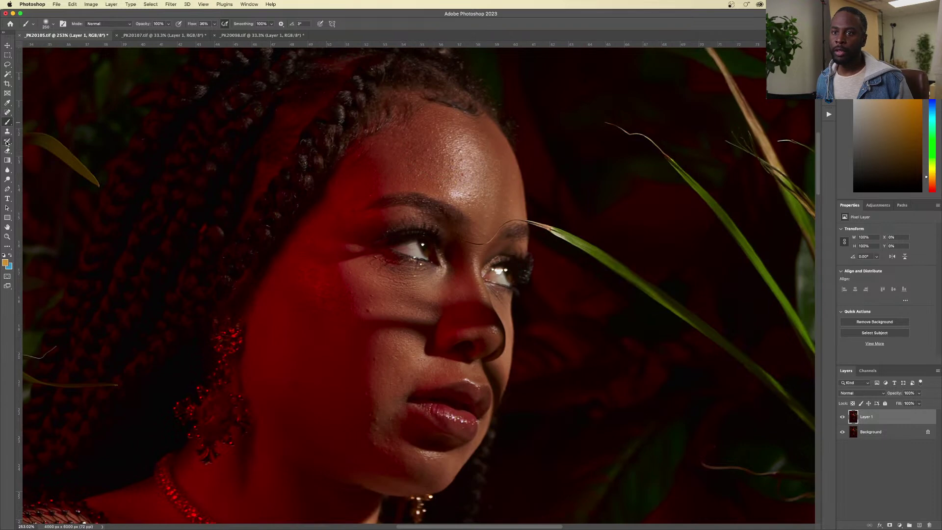
pyautogui.click(6, 113)
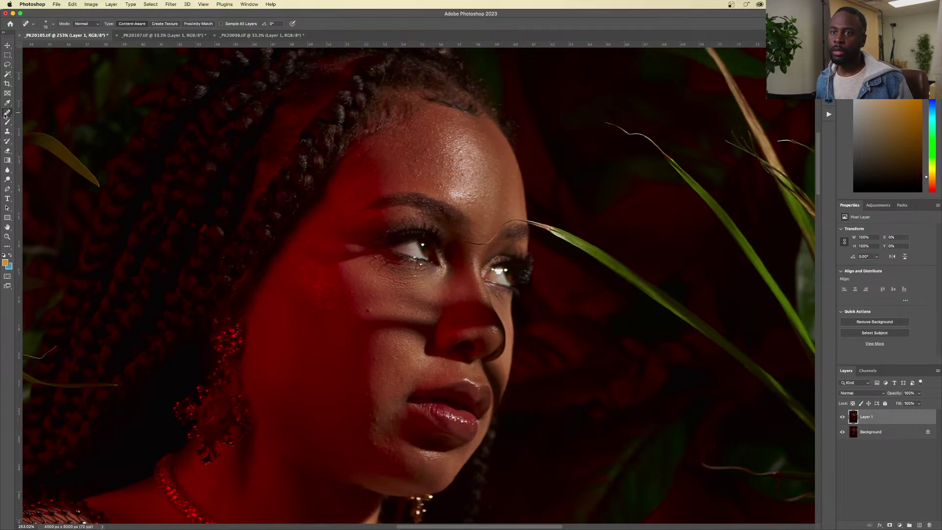
pyautogui.click(6, 113)
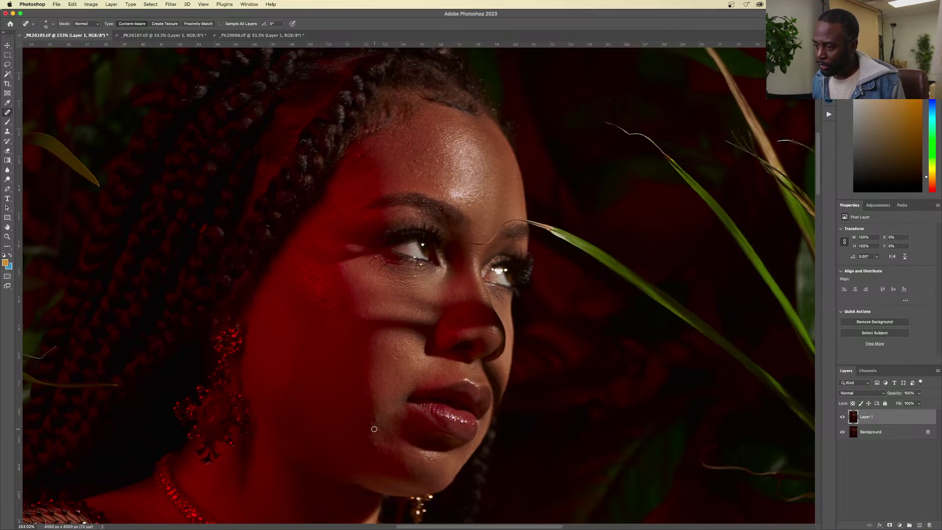
pyautogui.click(370, 396)
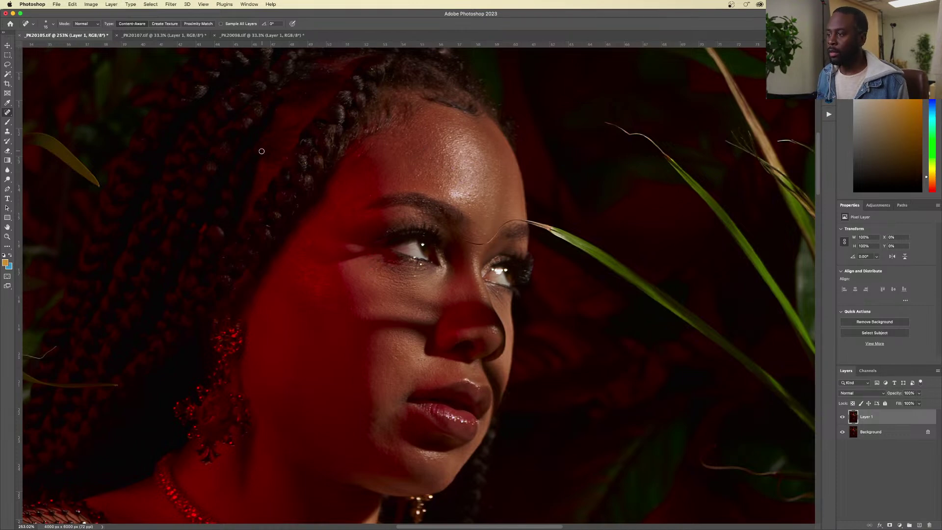
# Step: Heal the small spots on the chest below the necklace in _PK20105.tif, and check the retouched skin
pyautogui.scroll(-5, 262, 151)
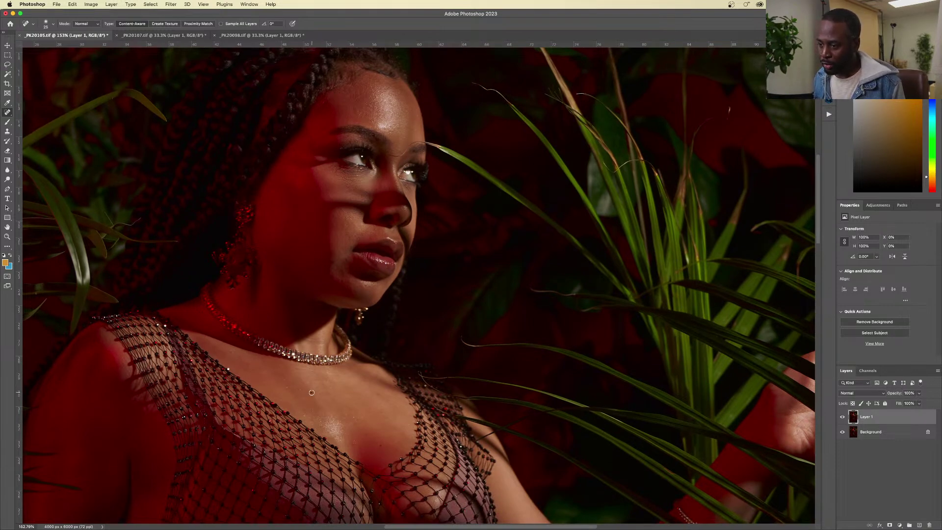
pyautogui.click(381, 394)
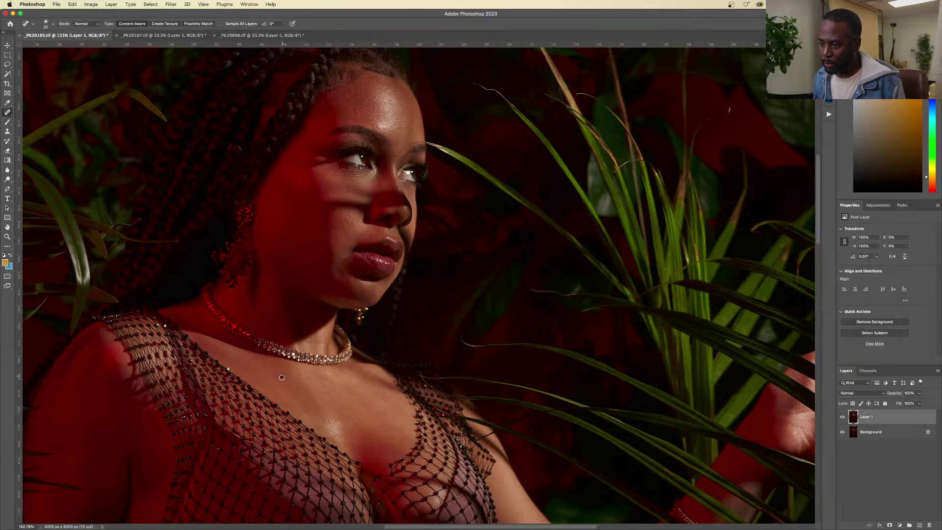
pyautogui.scroll(-10, 280, 366)
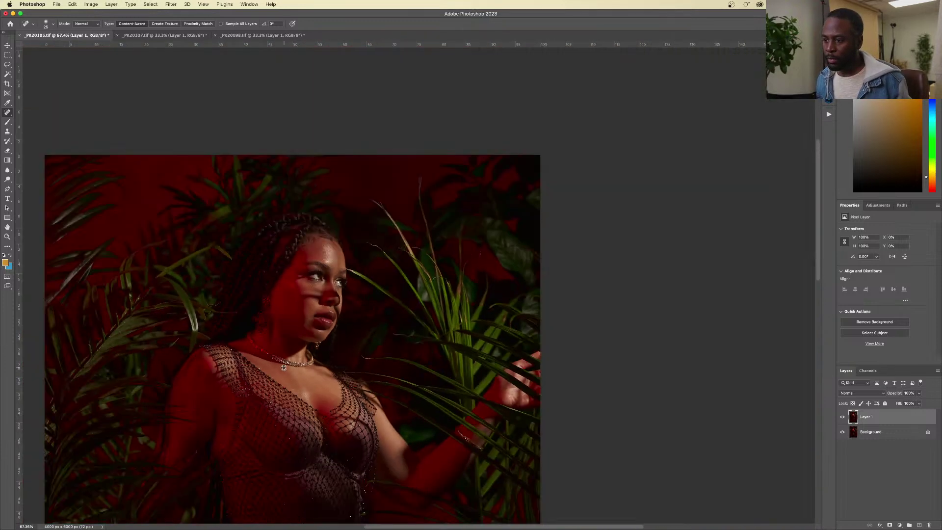
pyautogui.scroll(-3, 271, 356)
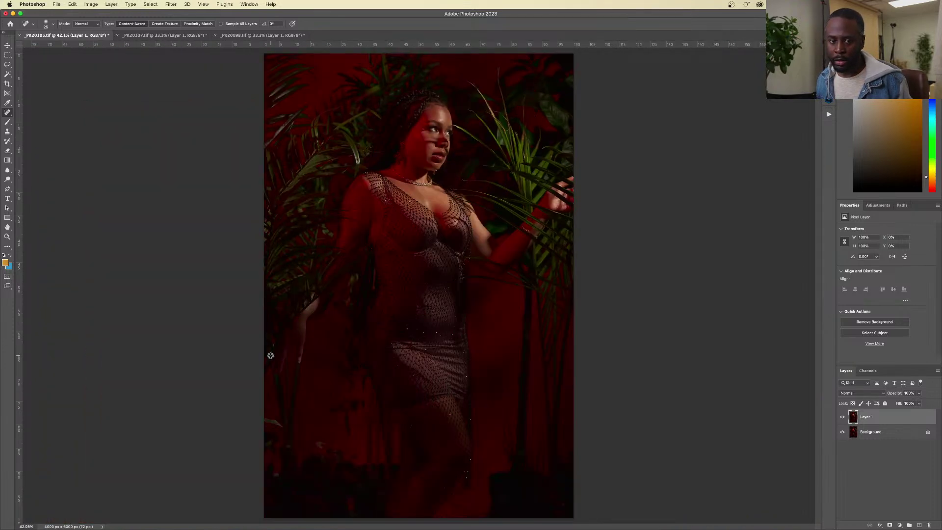
pyautogui.scroll(15, 412, 117)
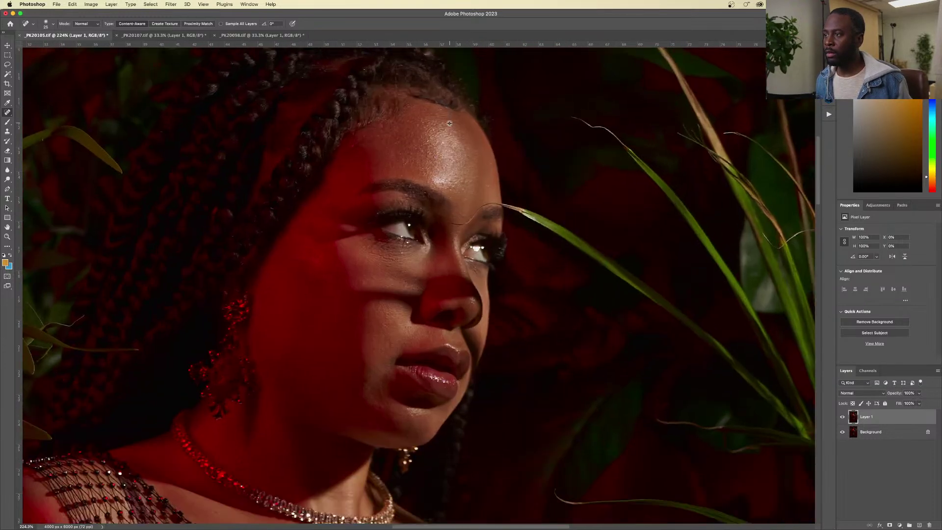
pyautogui.scroll(-15, 449, 123)
# Step: Switch to _PK20107.tif and remove the dark spots around the woman's temple using a smaller healing brush
pyautogui.click(165, 35)
pyautogui.scroll(15, 426, 140)
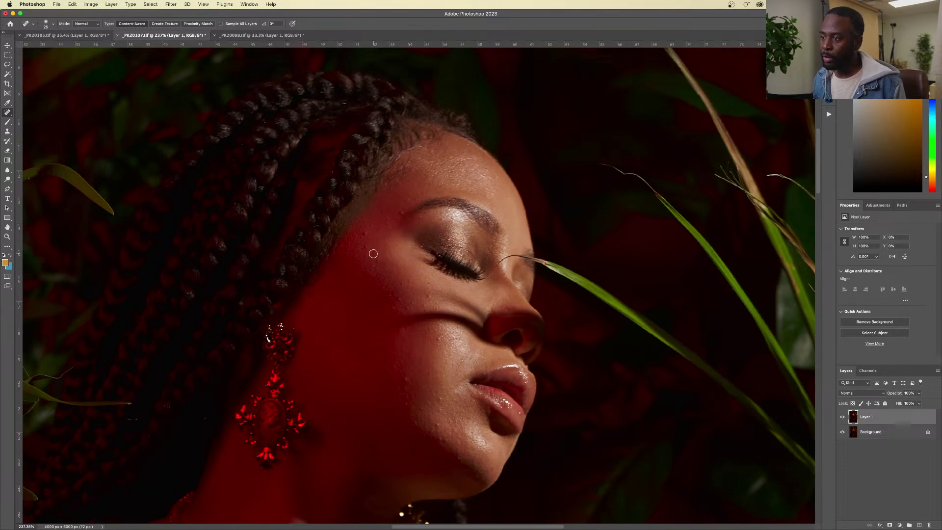
pyautogui.press('[')
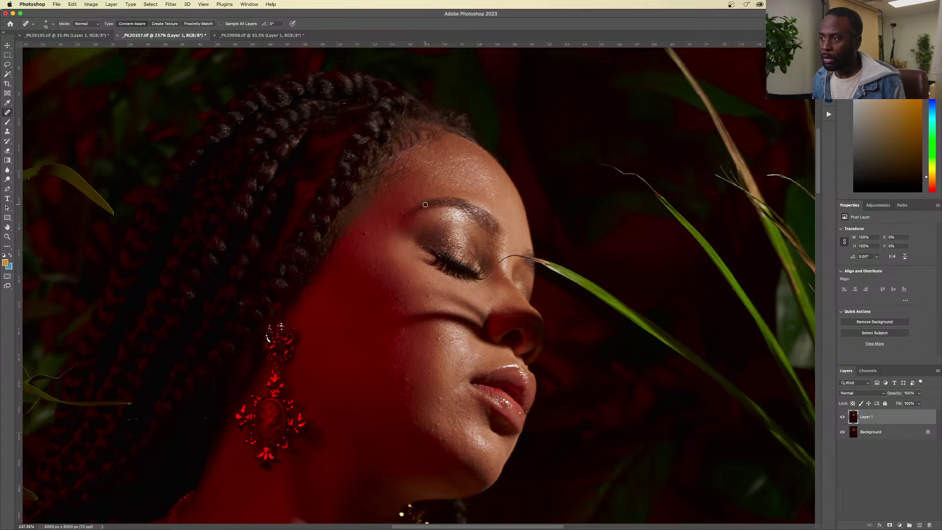
pyautogui.click(388, 225)
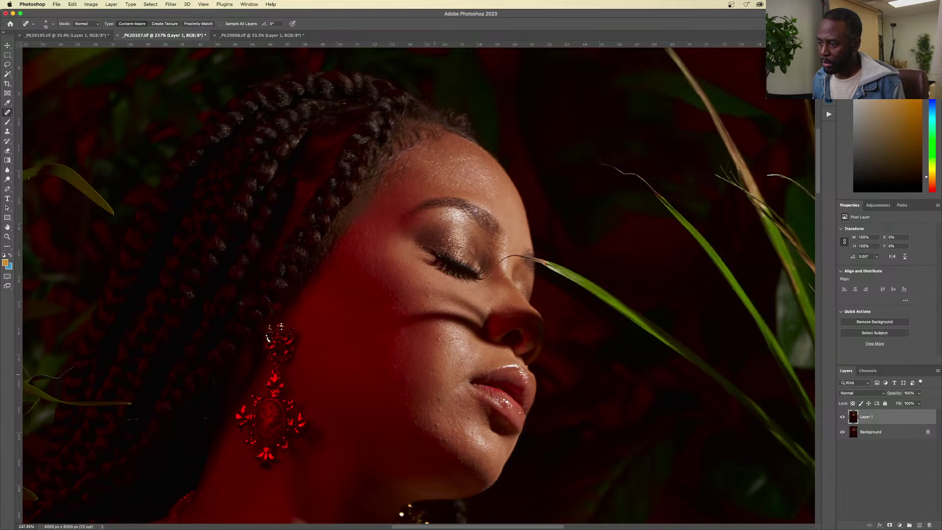
# Step: Heal the blemishes on the cheek, under the eye and beside the shadow edge in _PK20107.tif
pyautogui.click(440, 340)
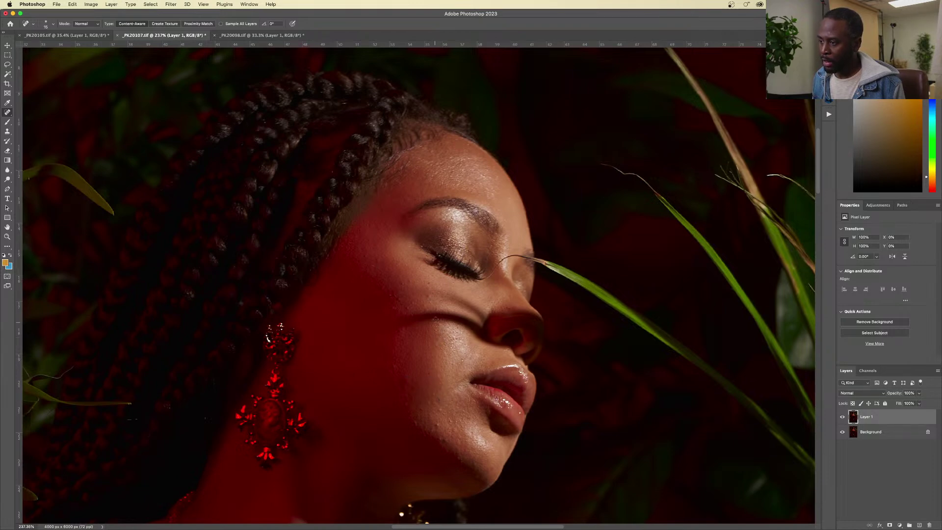
pyautogui.click(428, 296)
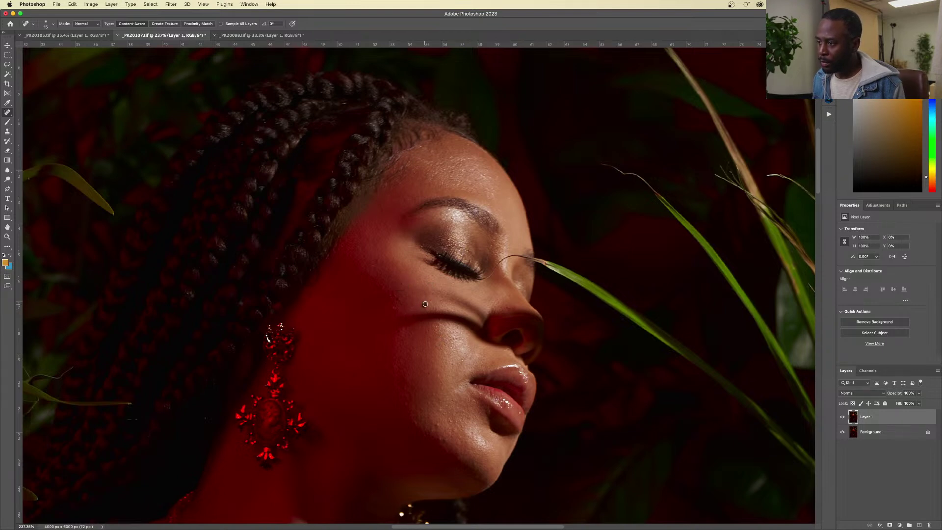
pyautogui.click(377, 259)
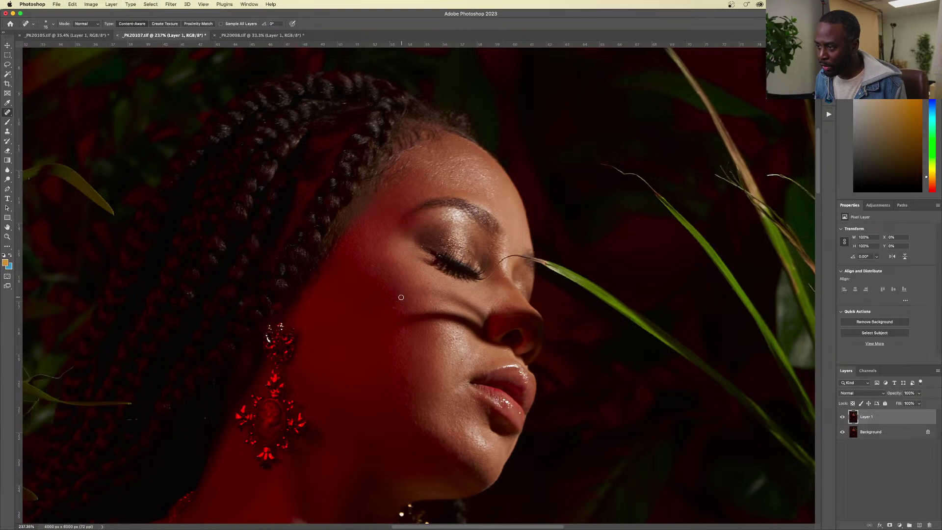
pyautogui.moveTo(400, 304); pyautogui.dragTo(393, 309)
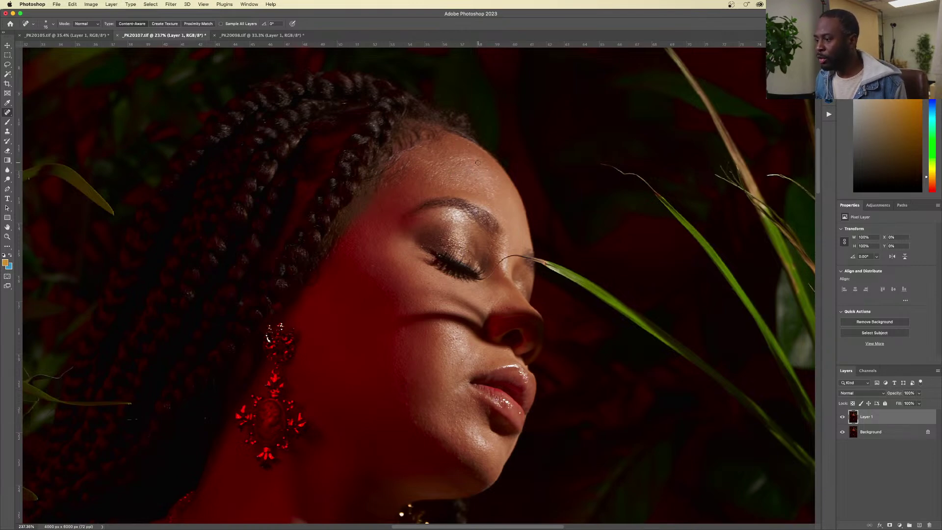
pyautogui.scroll(-5, 486, 175)
pyautogui.scroll(-3, 405, 332)
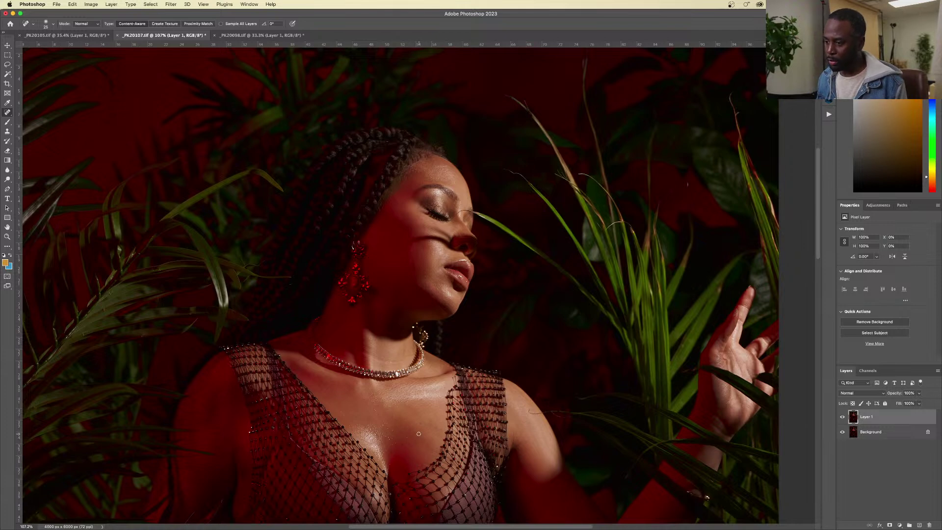
pyautogui.scroll(-3, 331, 278)
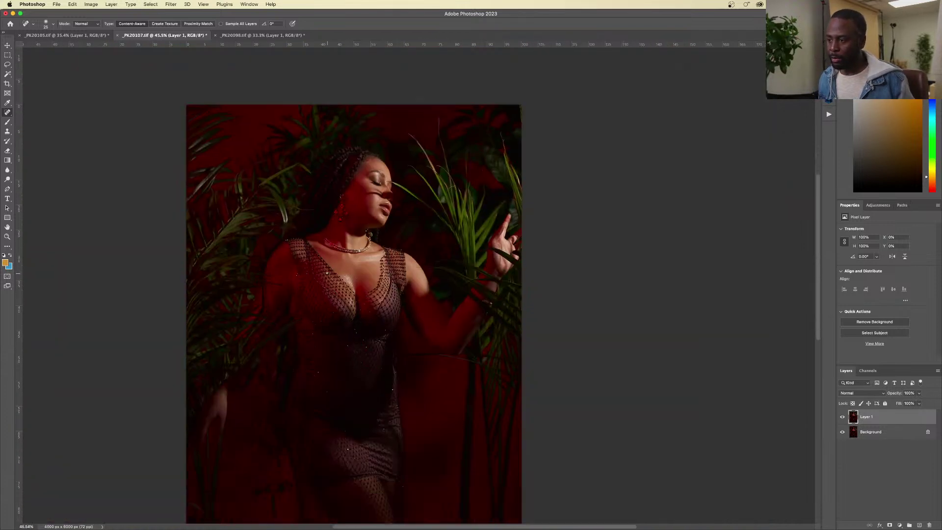
pyautogui.scroll(-2, 327, 273)
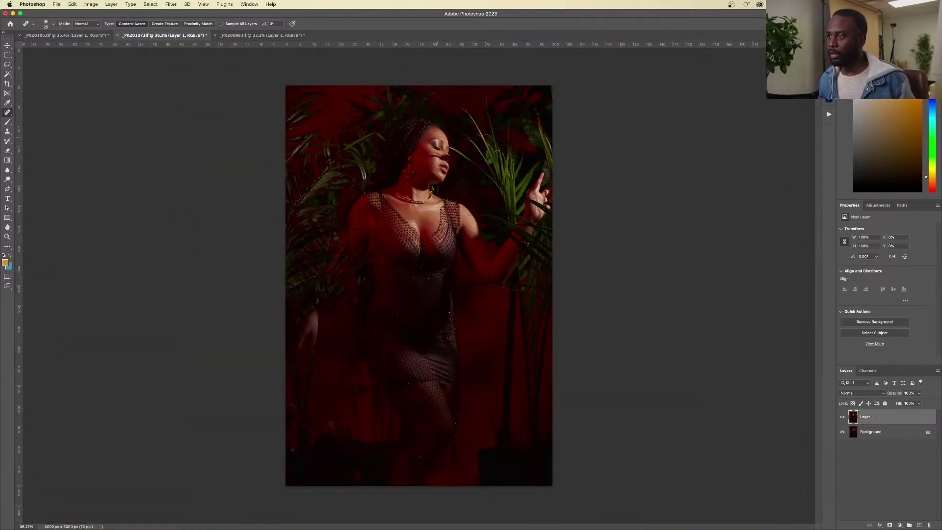
pyautogui.scroll(1, 441, 124)
# Step: Switch to _PK20098.tif and heal the blemishes across the woman's cheek using a smaller healing brush
pyautogui.click(251, 36)
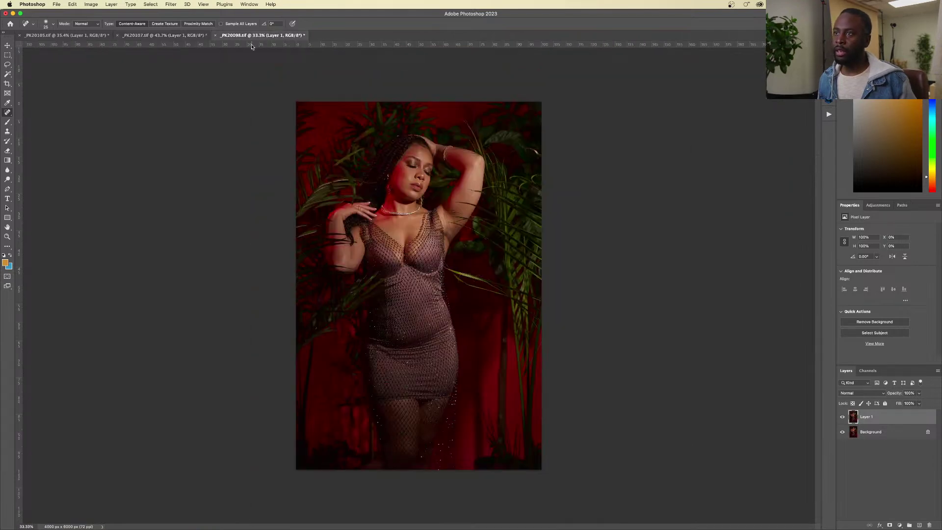
pyautogui.scroll(5, 399, 148)
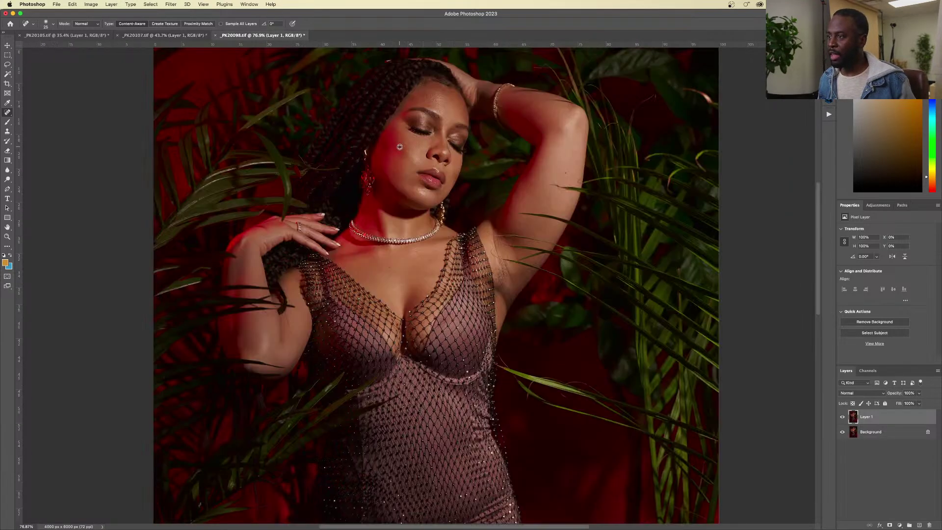
pyautogui.scroll(1, 408, 140)
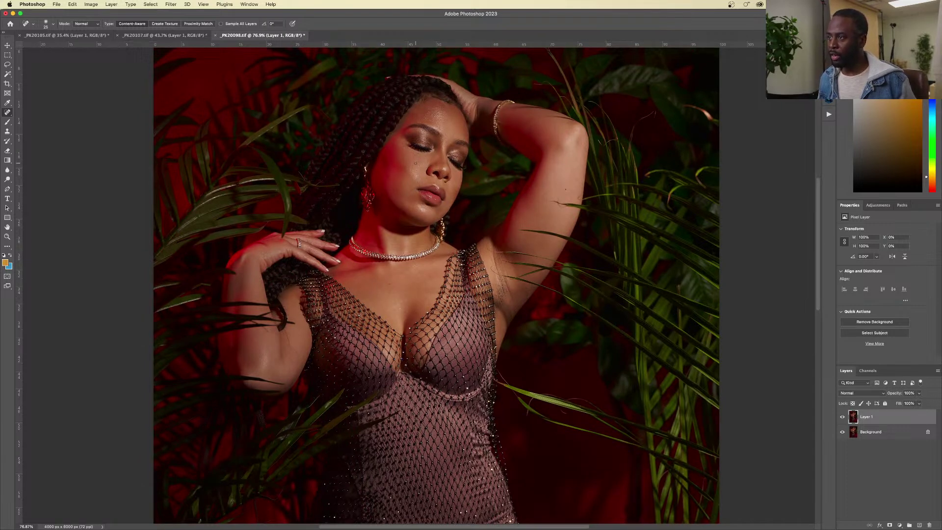
pyautogui.scroll(1, 434, 143)
pyautogui.scroll(10, 438, 140)
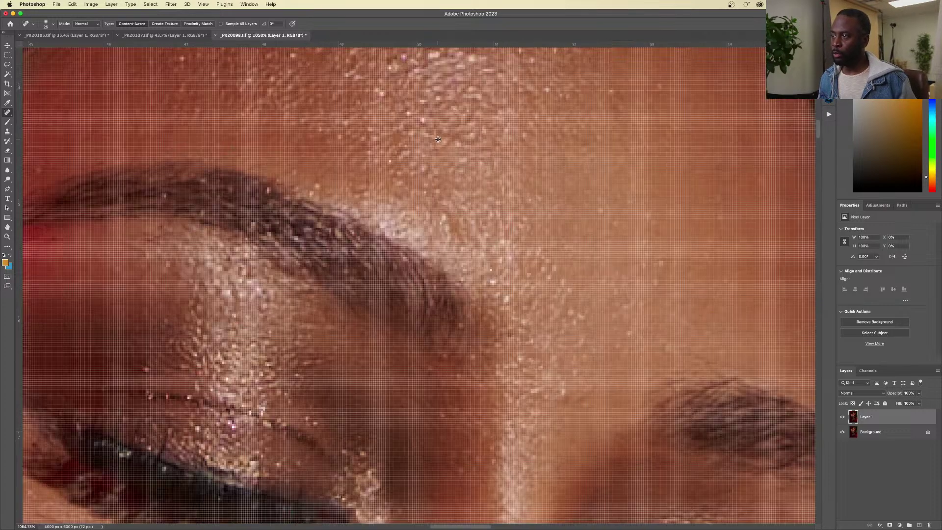
pyautogui.scroll(-8, 438, 139)
pyautogui.scroll(3, 388, 196)
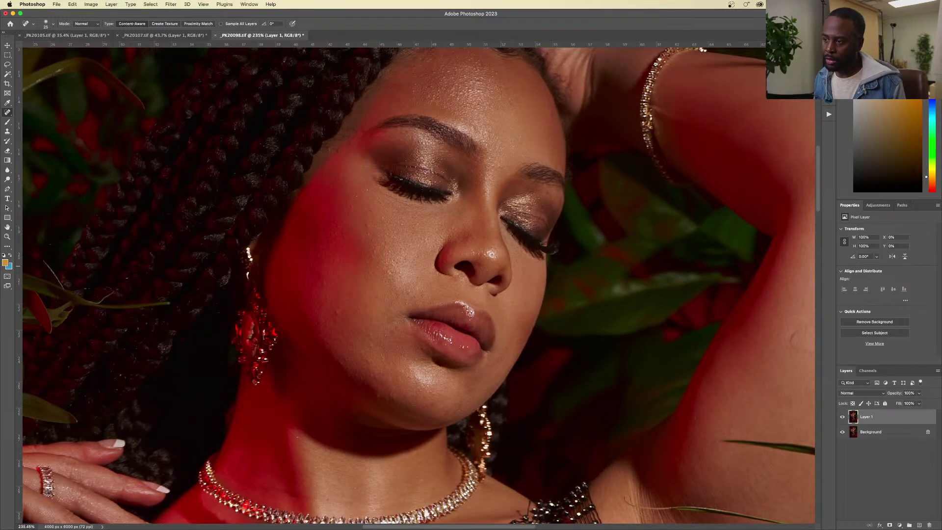
pyautogui.press('[')
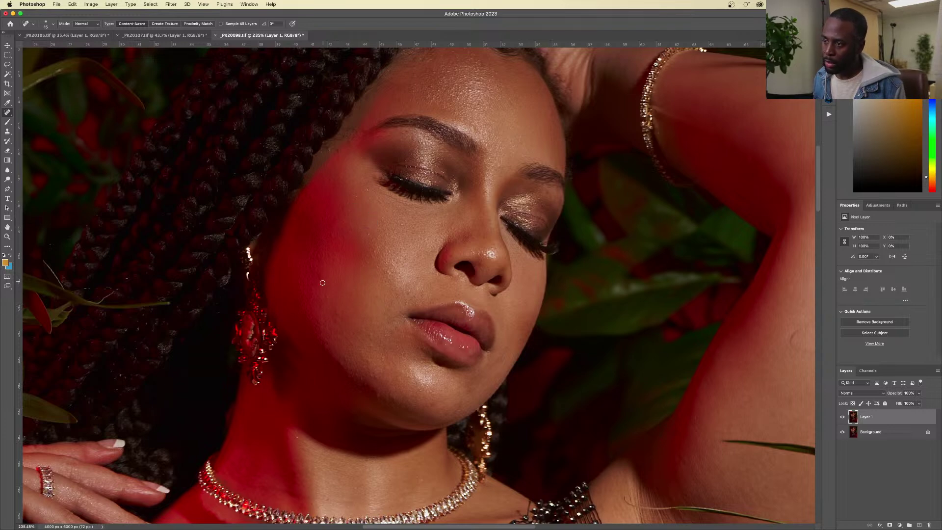
pyautogui.moveTo(325, 281); pyautogui.dragTo(324, 284)
pyautogui.click(379, 296)
pyautogui.click(389, 272)
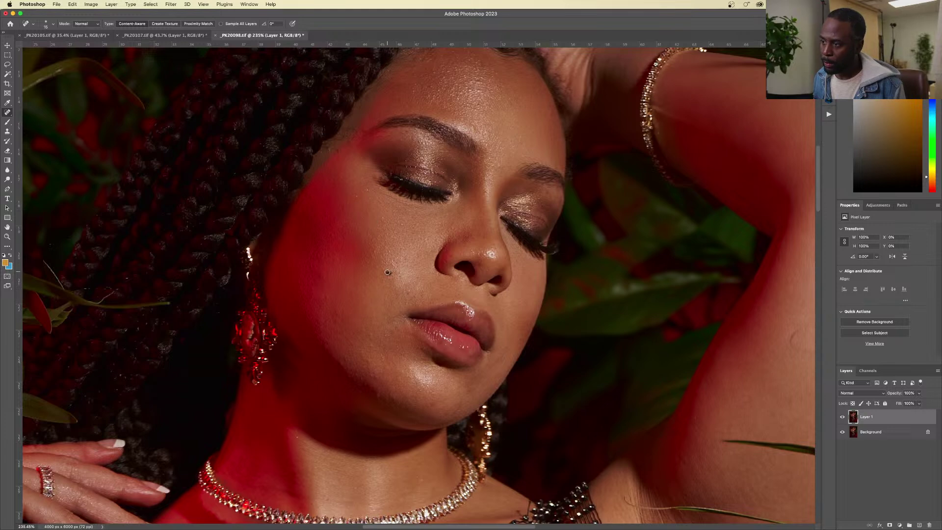
# Step: Heal the blemishes along the lower cheek and jawline beside the mouth in _PK20098.tif
pyautogui.click(371, 345)
pyautogui.click(371, 337)
pyautogui.click(369, 358)
pyautogui.click(375, 376)
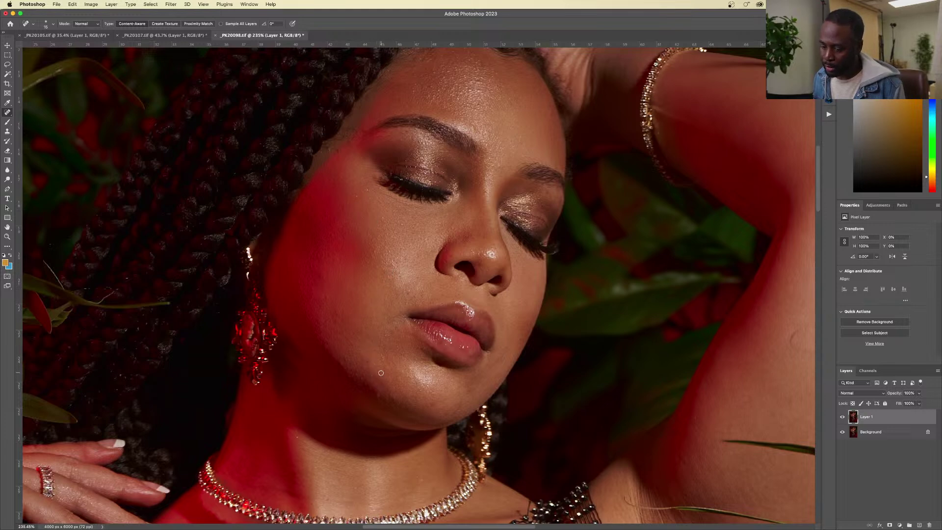
# Step: Heal the blemishes along the jawline and the shadowed red edge of the woman's cheek in _PK20098.tif
pyautogui.click(349, 361)
pyautogui.click(350, 345)
pyautogui.click(337, 316)
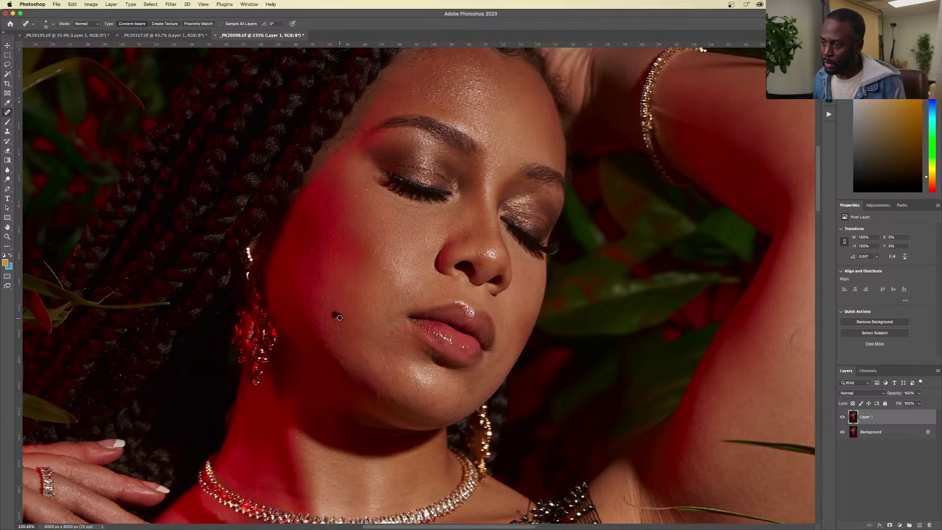
pyautogui.click(325, 300)
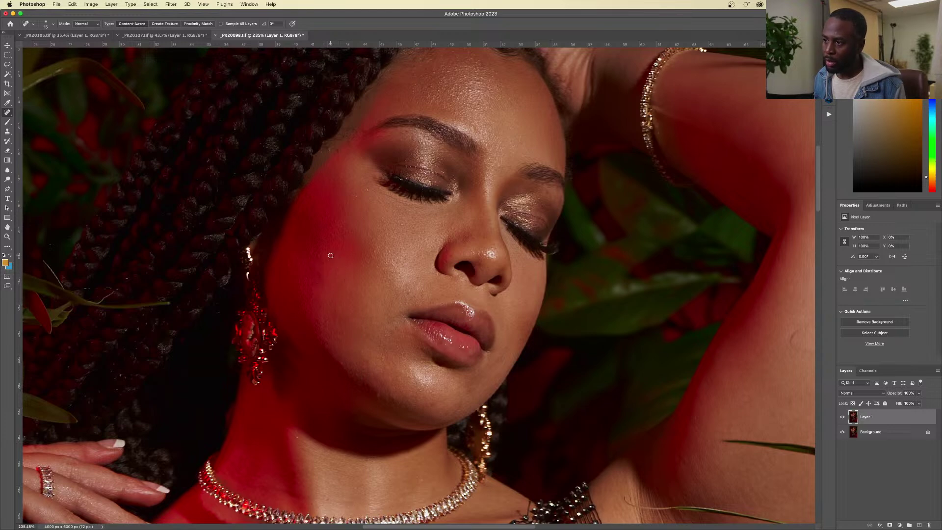
pyautogui.click(318, 255)
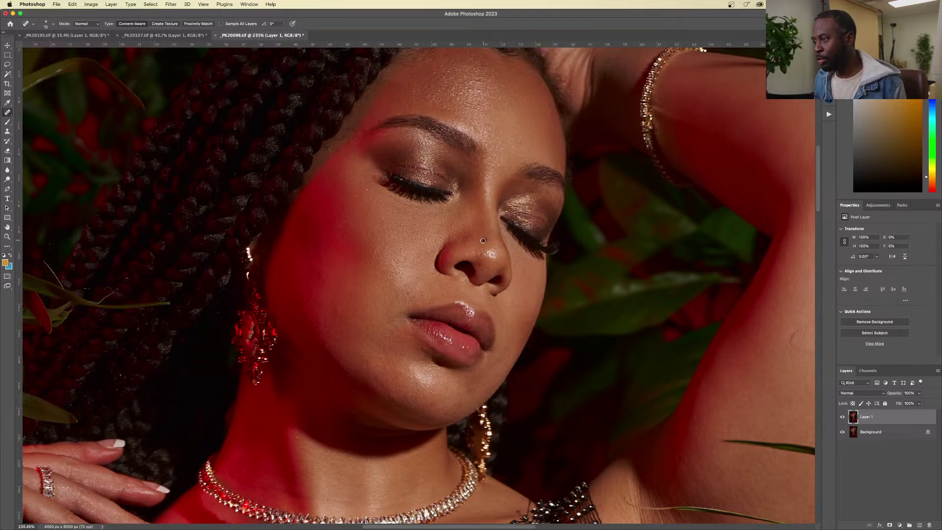
# Step: Heal the small blemishes on the forehead and on the far cheek below the eye
pyautogui.click(469, 89)
pyautogui.click(481, 79)
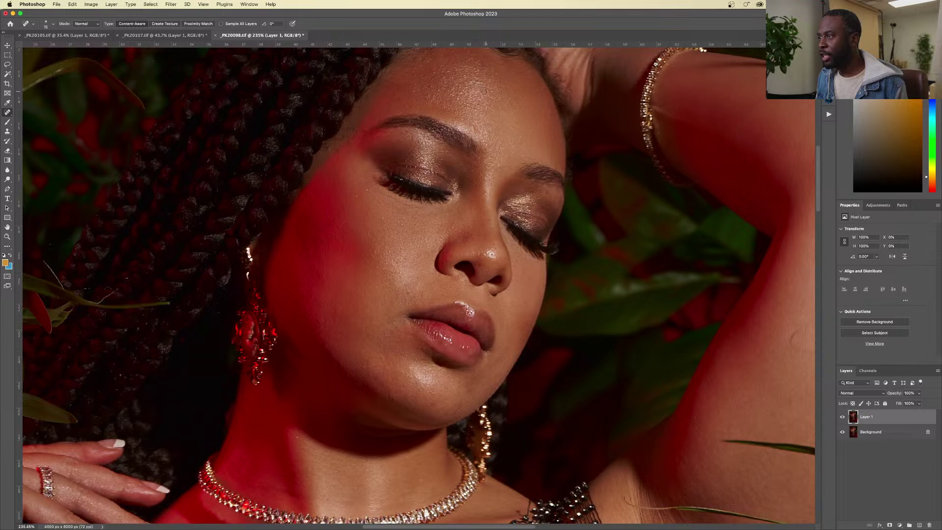
pyautogui.click(478, 82)
pyautogui.click(462, 91)
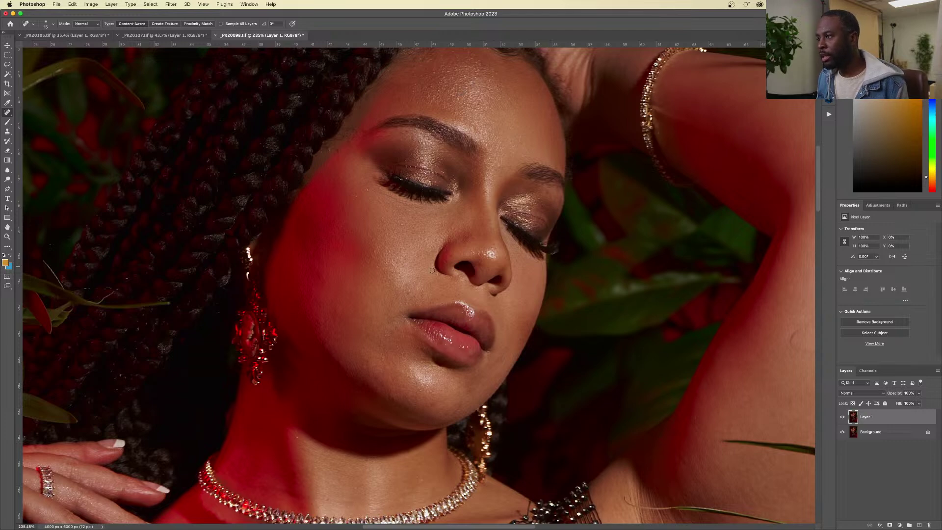
pyautogui.click(516, 260)
pyautogui.click(525, 271)
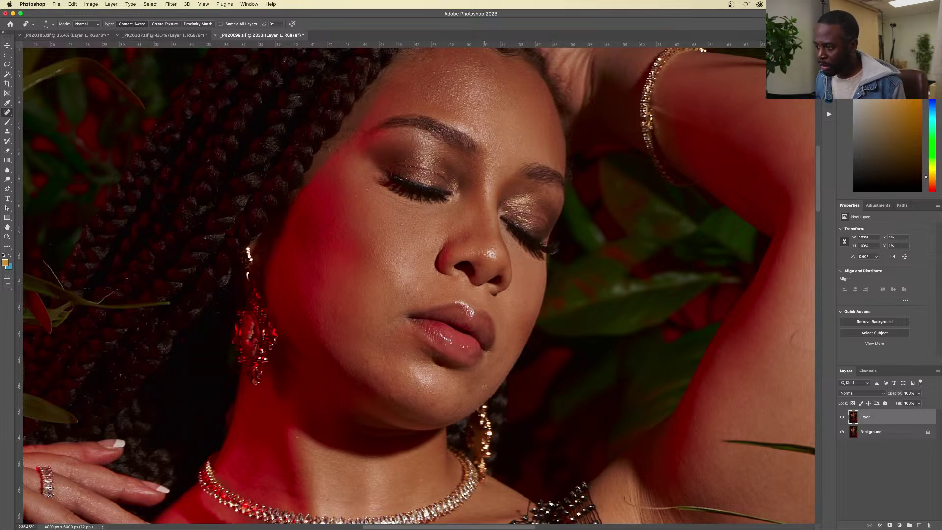
# Step: Heal the blemishes along the chin and the far side of the jaw below the lips
pyautogui.click(492, 376)
pyautogui.click(460, 407)
pyautogui.click(455, 412)
pyautogui.click(450, 411)
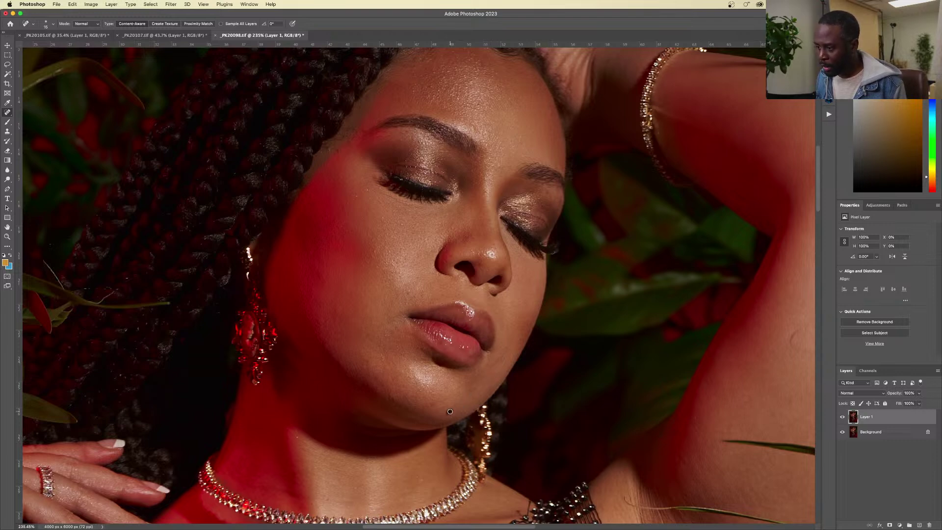
pyautogui.click(503, 355)
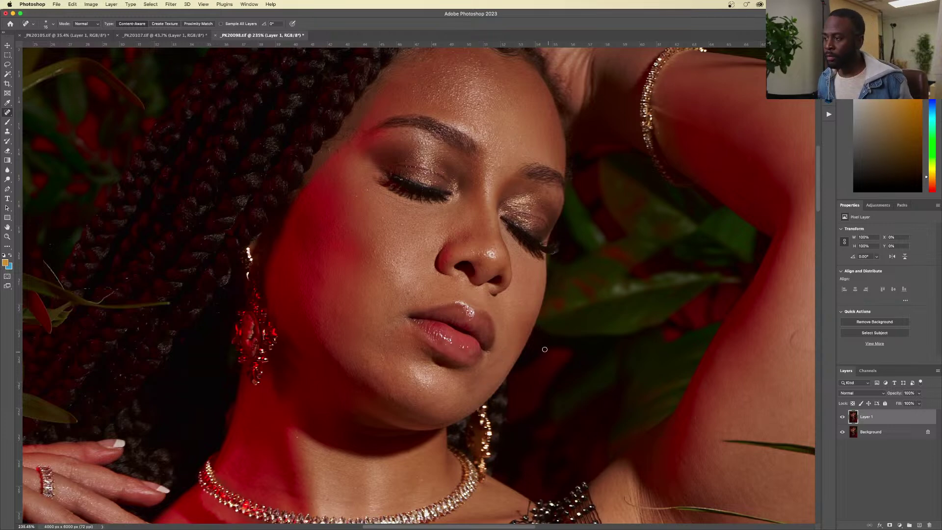
# Step: Inspect the portrait from neckline to full figure and compare it with the original by hiding and showing Layer 1
pyautogui.scroll(-10, 482, 286)
pyautogui.scroll(-1, 461, 319)
pyautogui.scroll(1, 444, 343)
pyautogui.scroll(5, 452, 330)
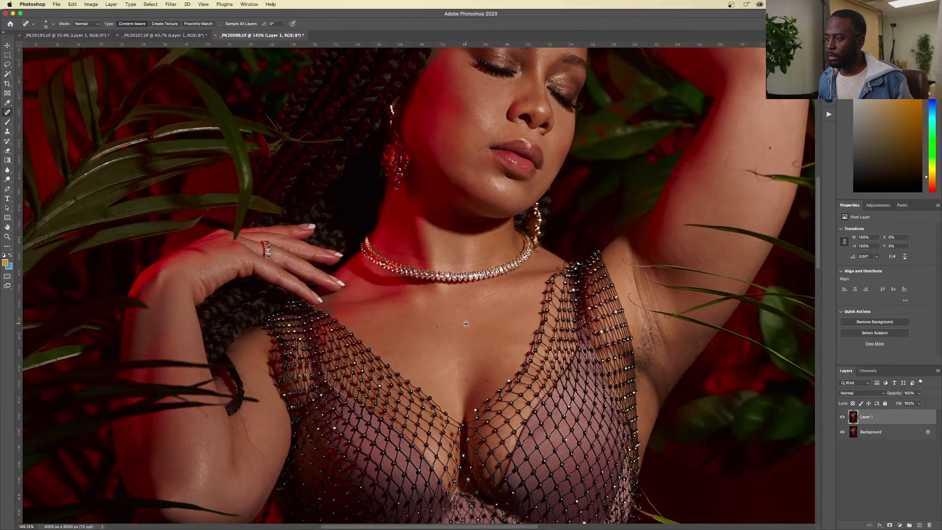
pyautogui.scroll(1, 454, 317)
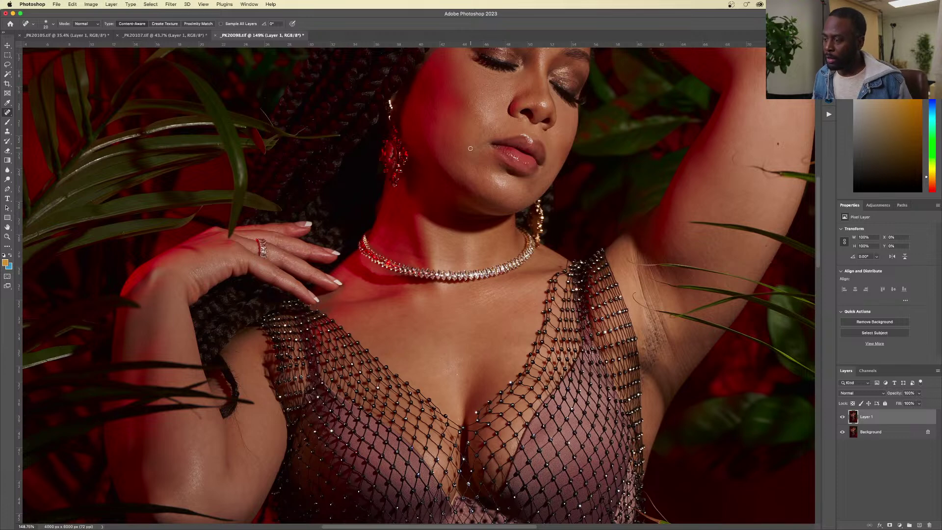
pyautogui.scroll(3, 475, 156)
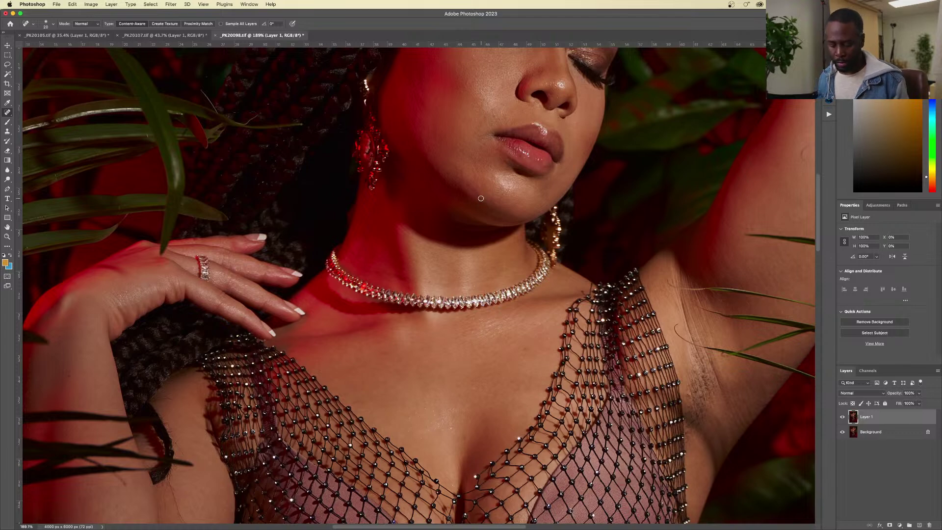
pyautogui.scroll(-12, 479, 196)
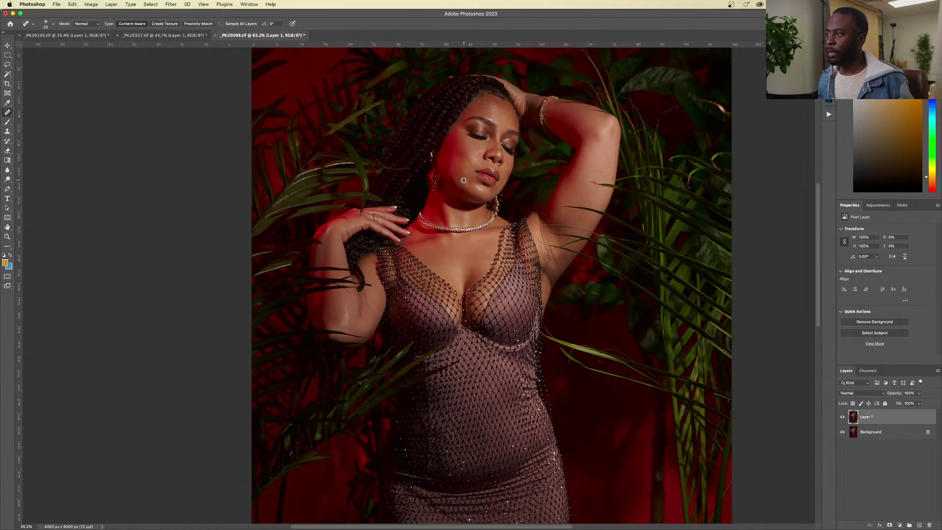
pyautogui.scroll(-4, 464, 181)
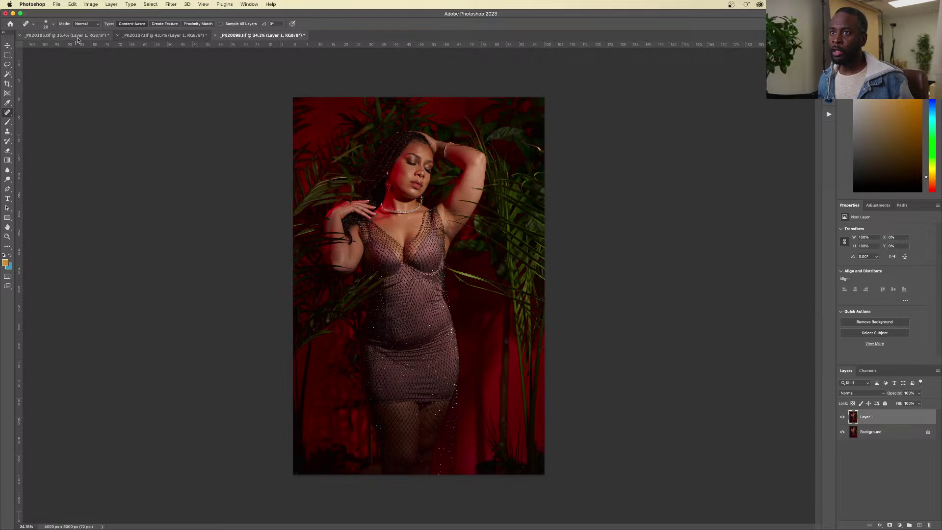
pyautogui.click(844, 417)
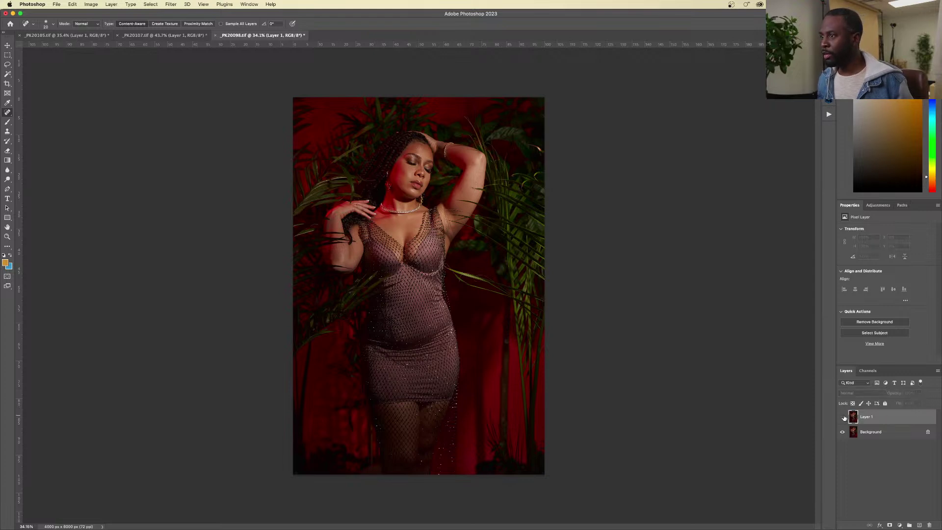
pyautogui.click(844, 417)
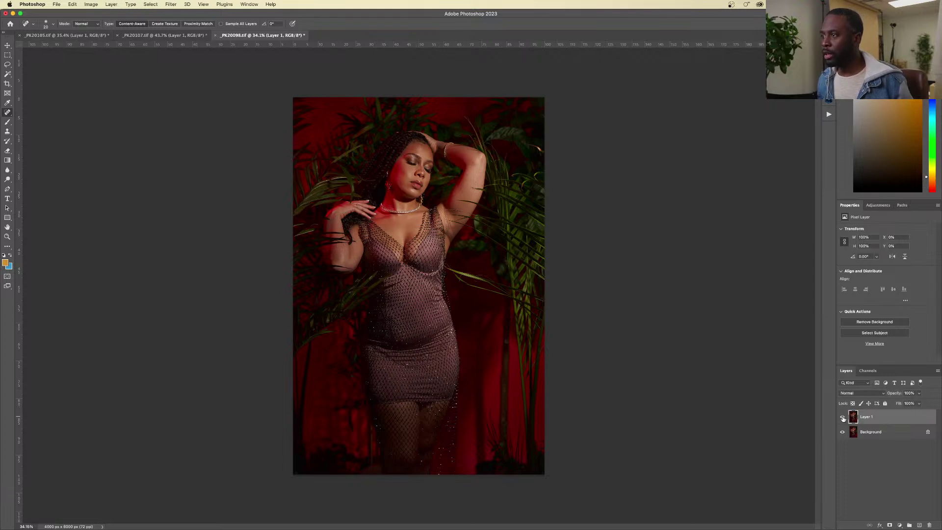
# Step: Run the Freq Sep DS action on _PK20105.tif, previewing the face and accepting a Dust & Scratches radius of 9 pixels
pyautogui.click(69, 35)
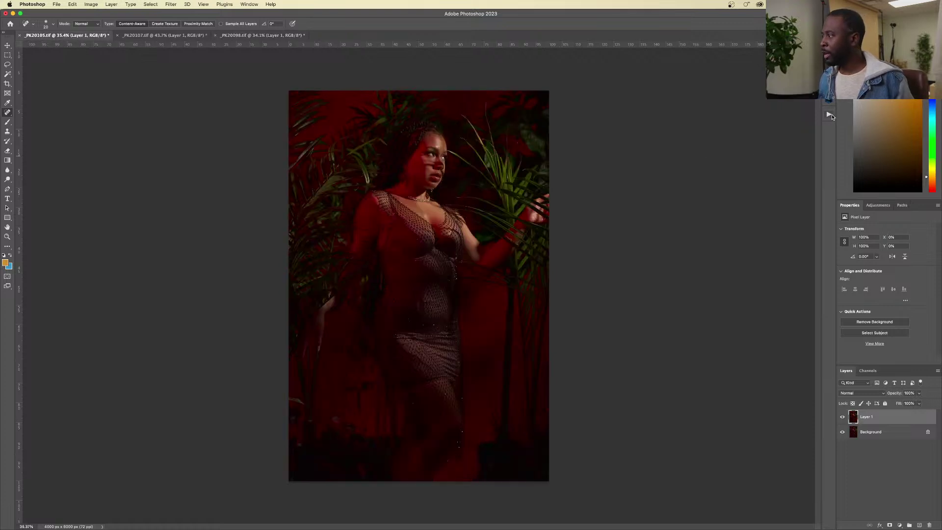
pyautogui.click(829, 115)
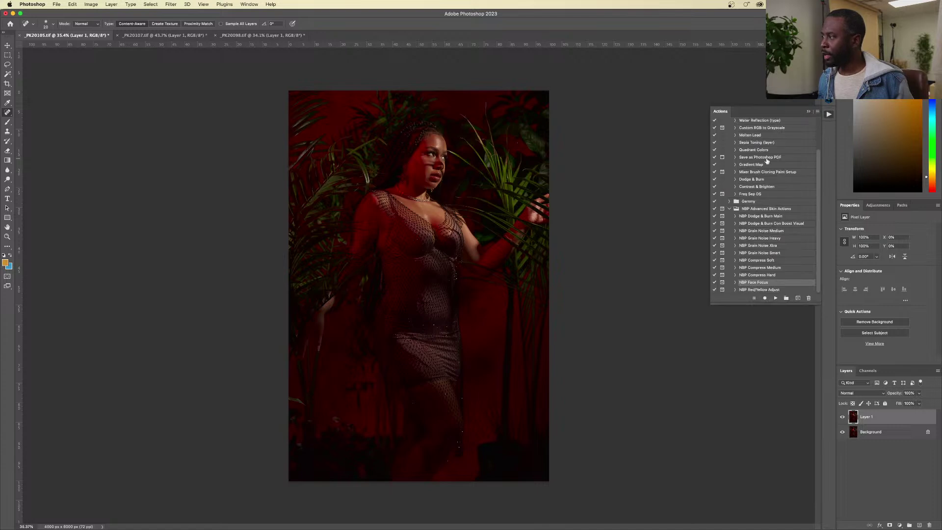
pyautogui.click(750, 195)
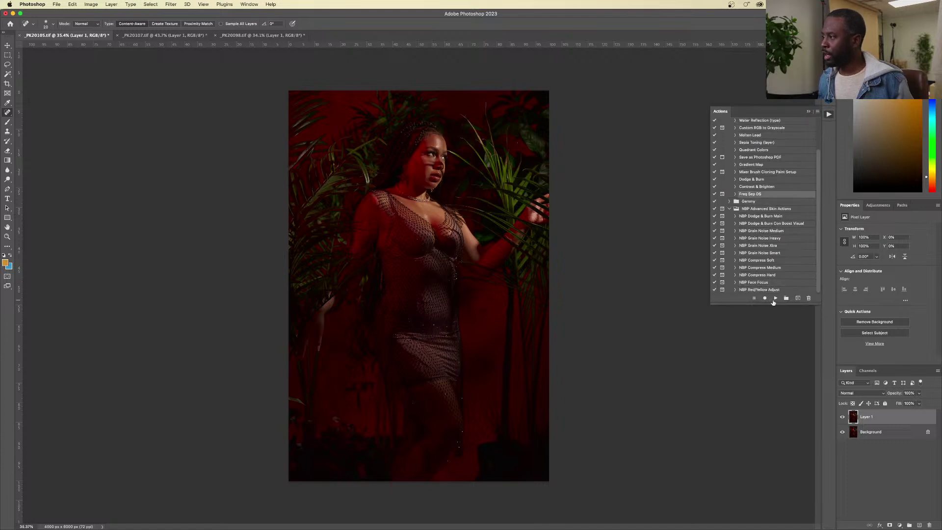
pyautogui.click(777, 298)
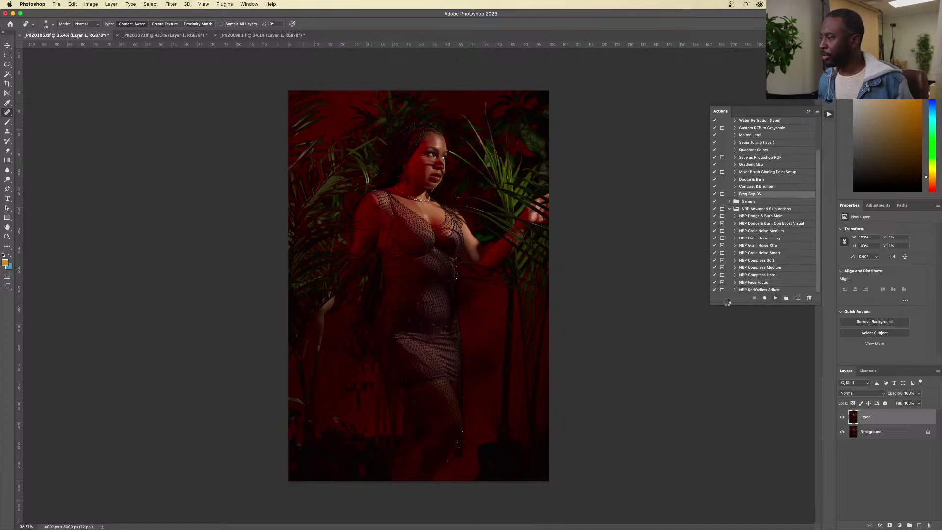
pyautogui.click(437, 145)
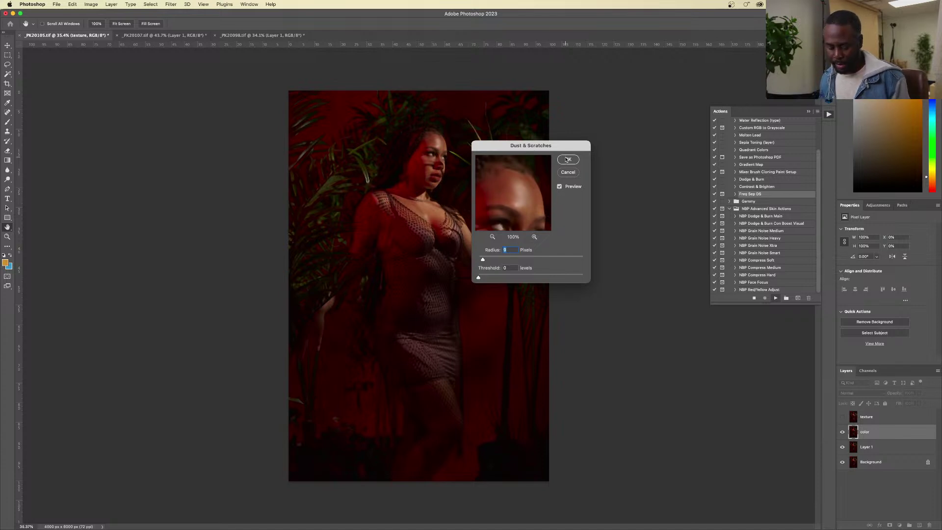
pyautogui.click(568, 160)
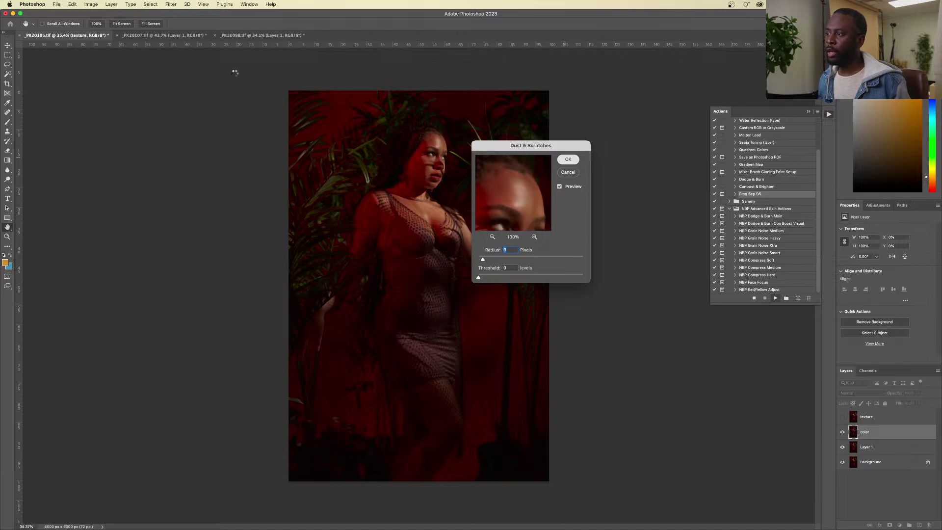
# Step: Run the Freq Sep DS action on _PK20107.tif with a Dust & Scratches radius of 9 pixels
pyautogui.click(165, 35)
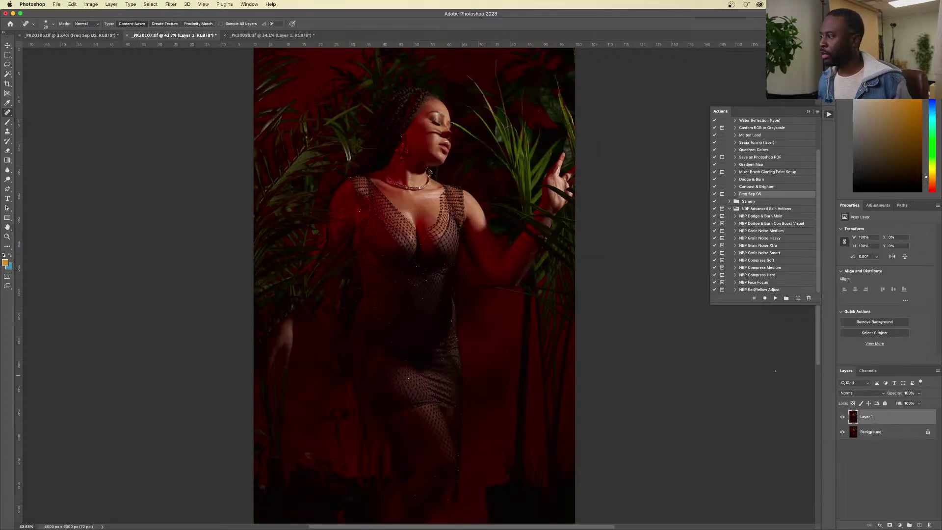
pyautogui.click(775, 298)
pyautogui.write('9')
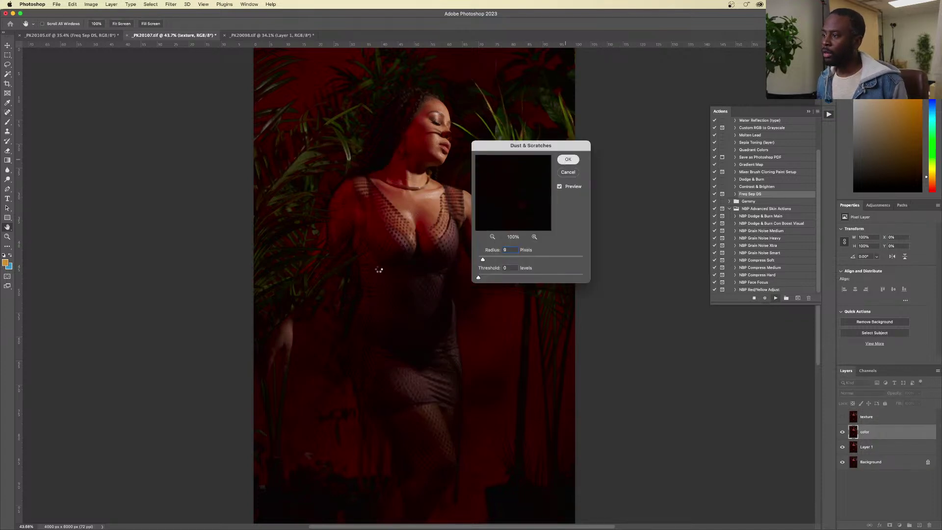
pyautogui.press('Return')
# Step: Run the Freq Sep DS action on _PK20098.tif with a Dust & Scratches radius of 9 pixels
pyautogui.click(259, 36)
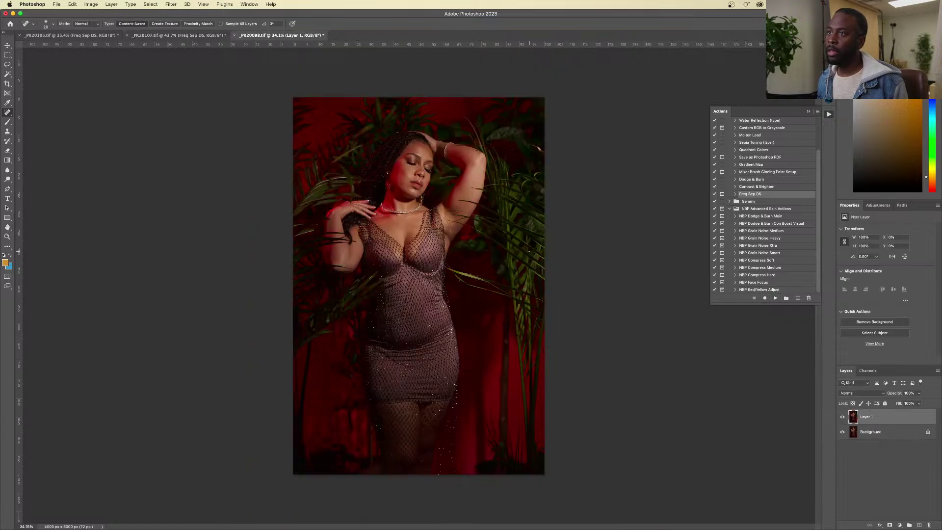
pyautogui.click(776, 298)
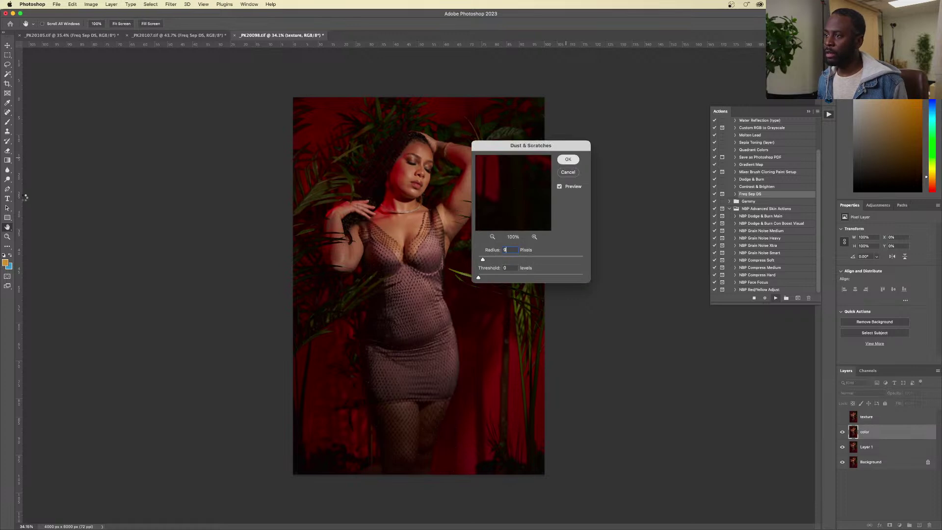
pyautogui.press('Return')
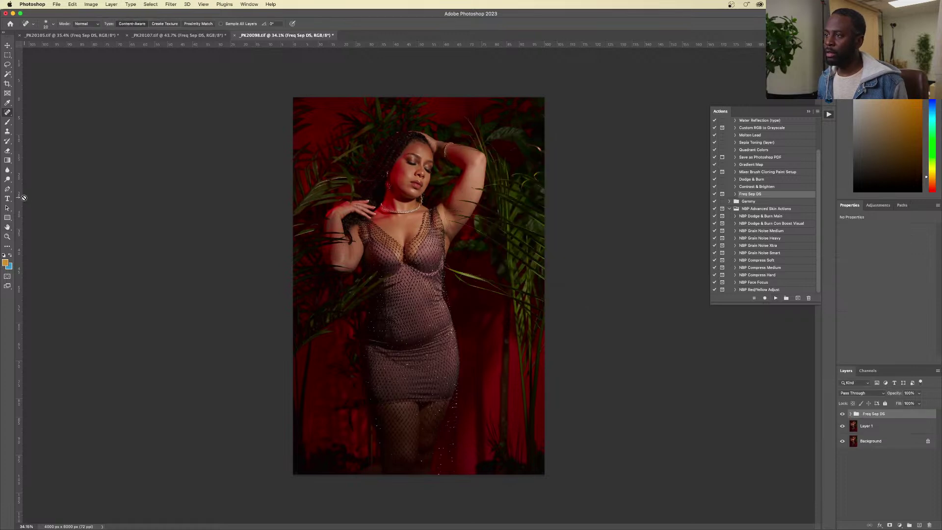
# Step: In _PK20105.tif, expand the Freq Sep DS group, hide the texture layer and select the color layer for work on the face
pyautogui.click(94, 38)
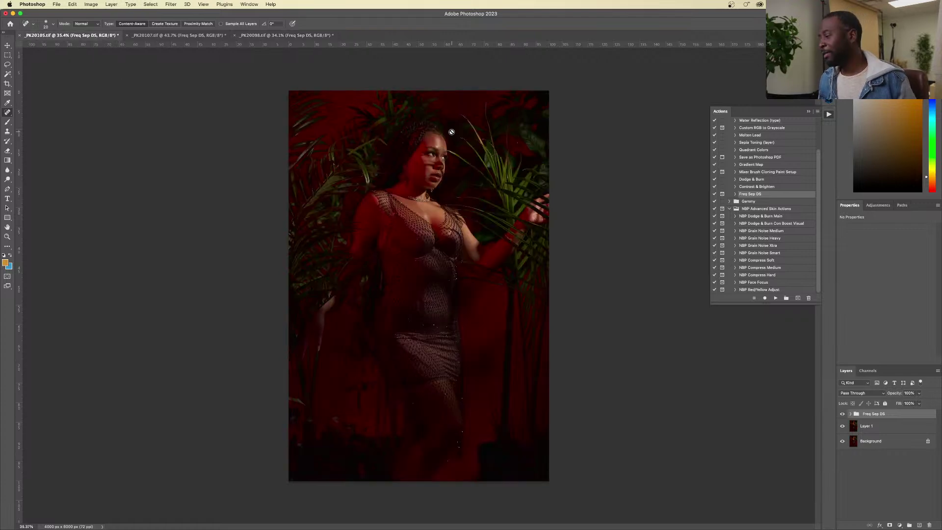
pyautogui.moveTo(425, 128); pyautogui.dragTo(443, 139)
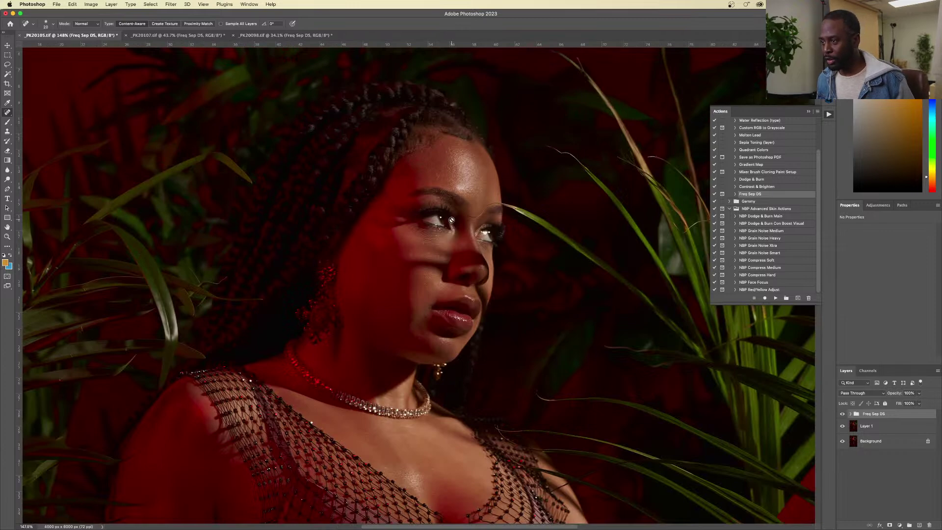
pyautogui.click(851, 414)
pyautogui.click(843, 426)
pyautogui.click(862, 442)
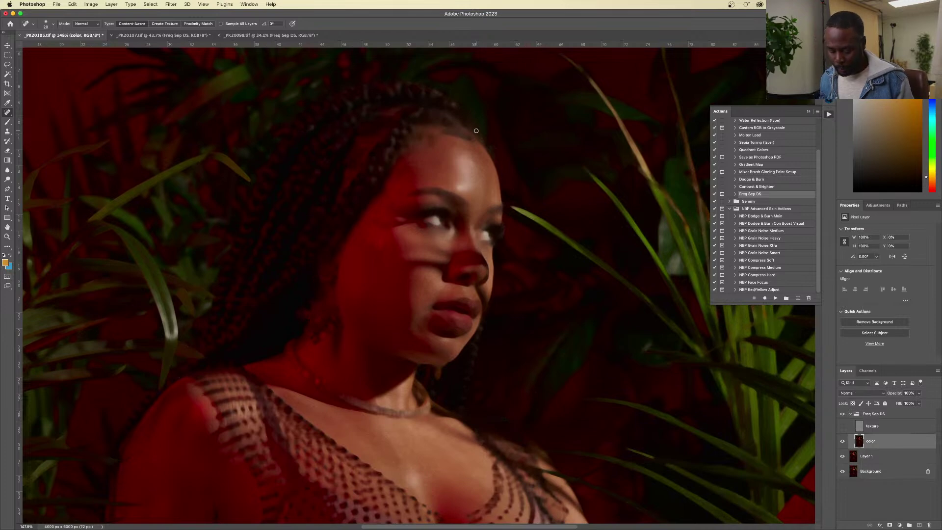
# Step: Switch to the Mixer Brush and blend the highlights and uneven tones across the forehead on the color layer
pyautogui.press('b')
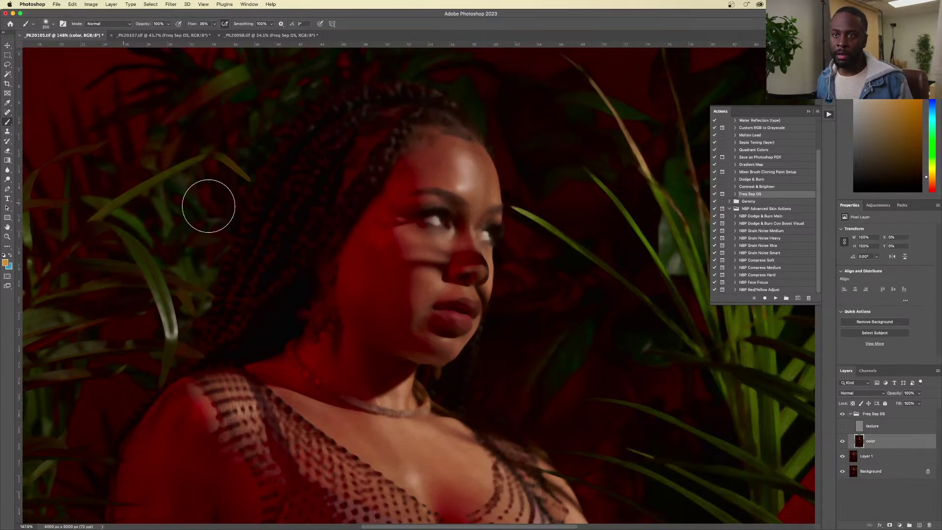
pyautogui.hotkey('shift', 'b')
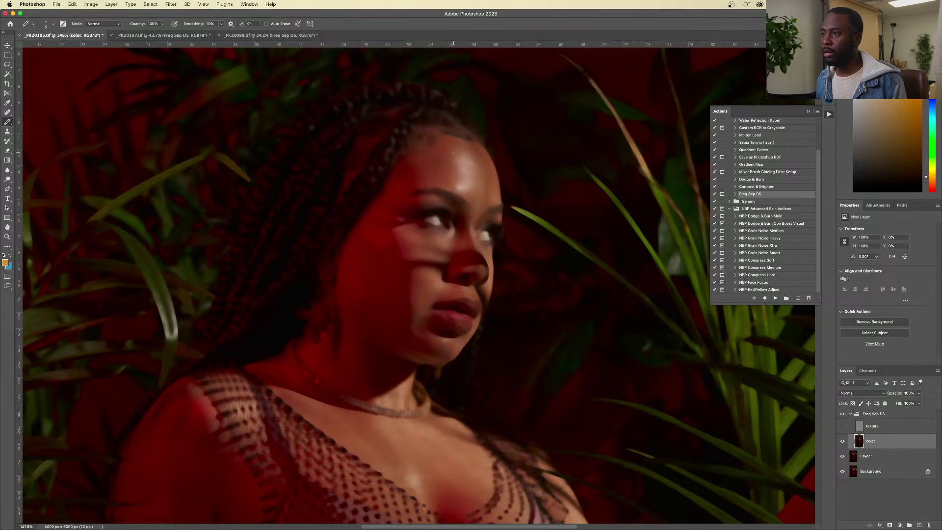
pyautogui.hotkey('shift', 'b')
pyautogui.hotkey('shift', 'b')
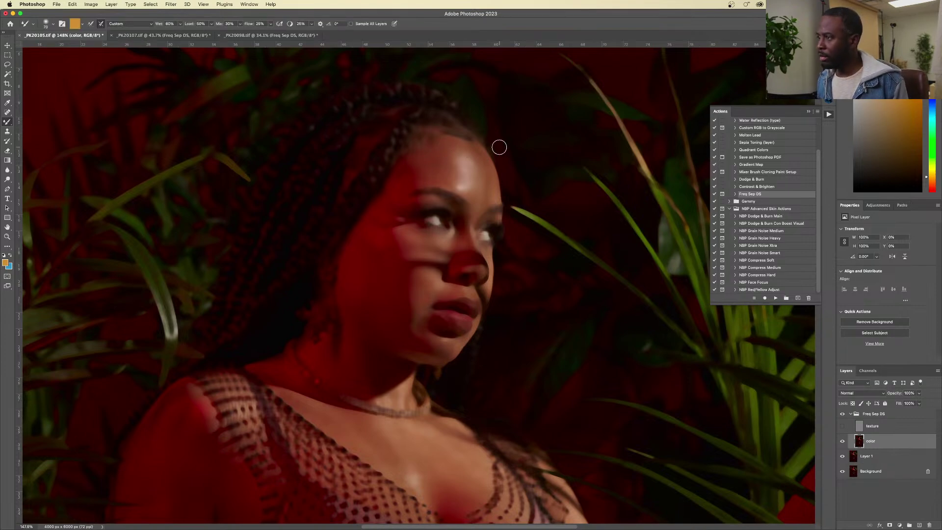
pyautogui.moveTo(464, 160); pyautogui.dragTo(467, 171)
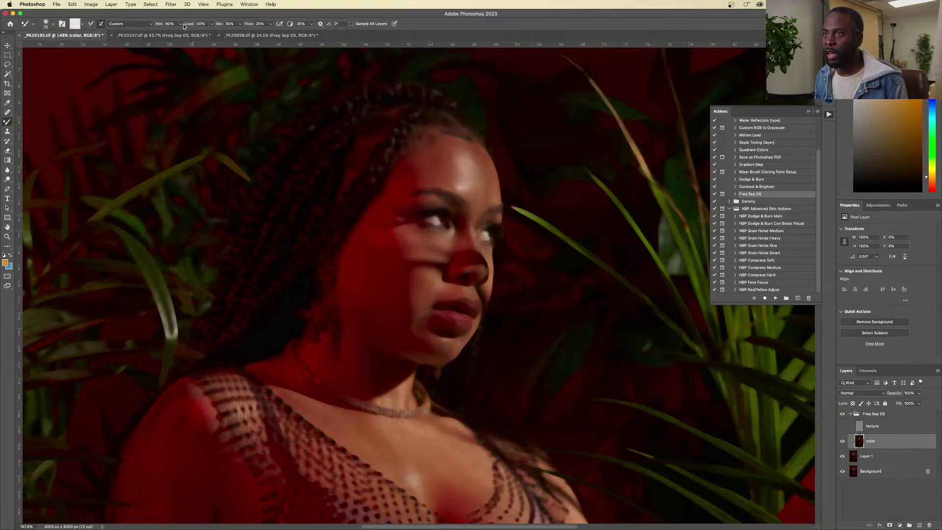
pyautogui.press(']')
pyautogui.press(']')
pyautogui.moveTo(467, 180)
pyautogui.mouseDown()
pyautogui.moveTo(480, 158)
pyautogui.moveTo(493, 190)
pyautogui.moveTo(461, 157)
pyautogui.moveTo(442, 168)
pyautogui.moveTo(455, 185)
pyautogui.moveTo(444, 165)
pyautogui.moveTo(427, 183)
pyautogui.moveTo(433, 158)
pyautogui.moveTo(397, 183)
pyautogui.moveTo(441, 169)
pyautogui.moveTo(450, 151)
pyautogui.moveTo(473, 156)
pyautogui.moveTo(480, 197)
pyautogui.mouseUp()
pyautogui.press('[')
pyautogui.press('[')
pyautogui.press('[')
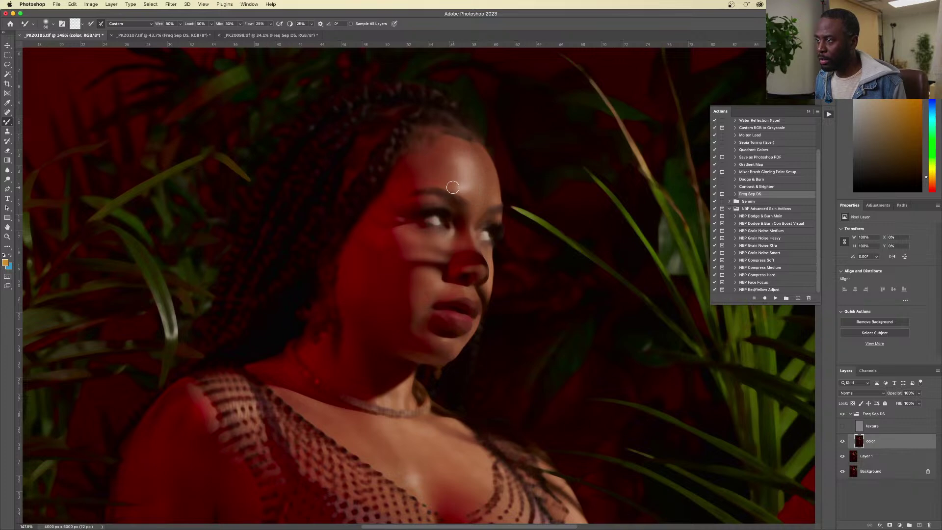
# Step: Smooth the lit cheek and the skin between the nose and mouth with the Mixer Brush, adjusting its size as needed
pyautogui.press(']')
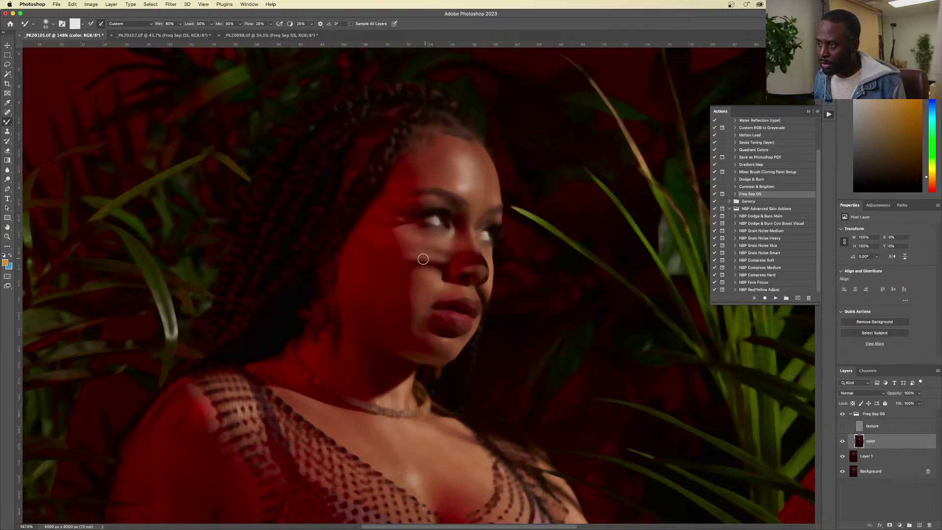
pyautogui.press(']')
pyautogui.press(']')
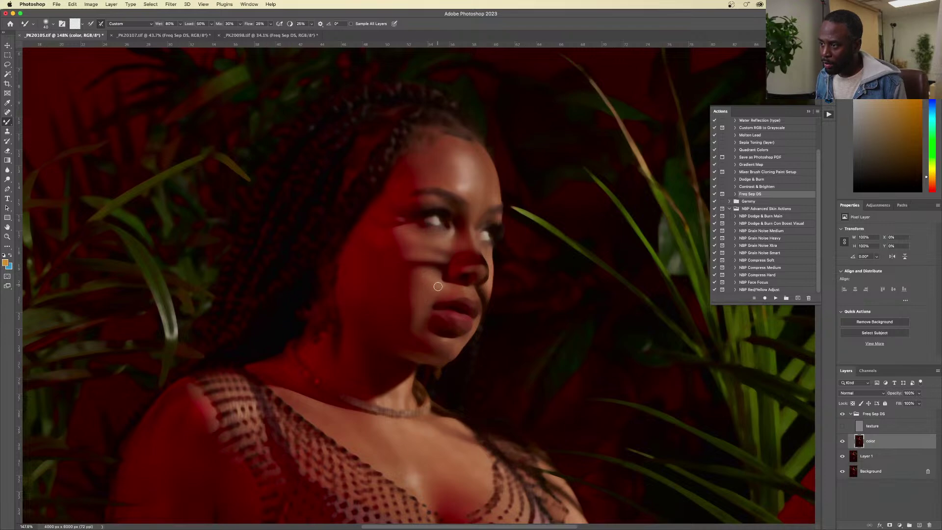
pyautogui.press(']')
pyautogui.press(']')
pyautogui.press(']')
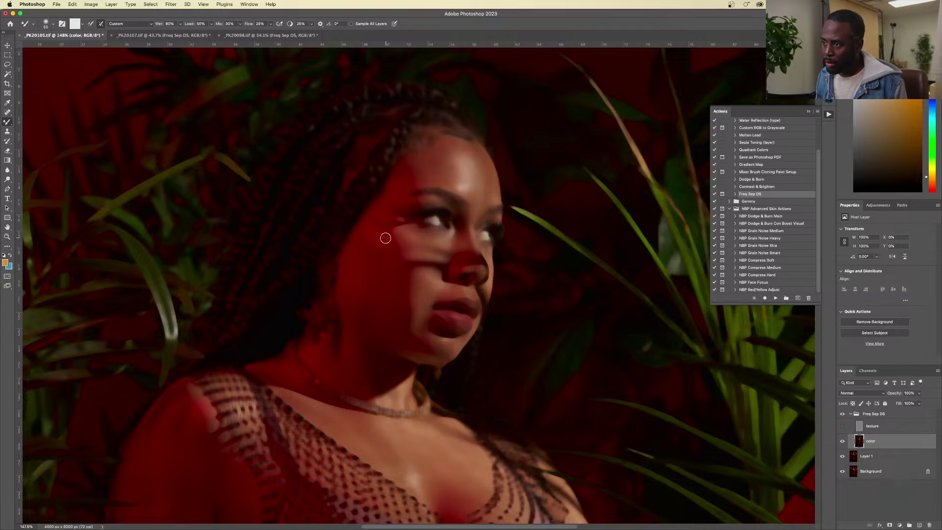
# Step: Blend the red-shadowed cheek, jaw and nose edge with a resized Mixer Brush, and show the texture layer again
pyautogui.press(']')
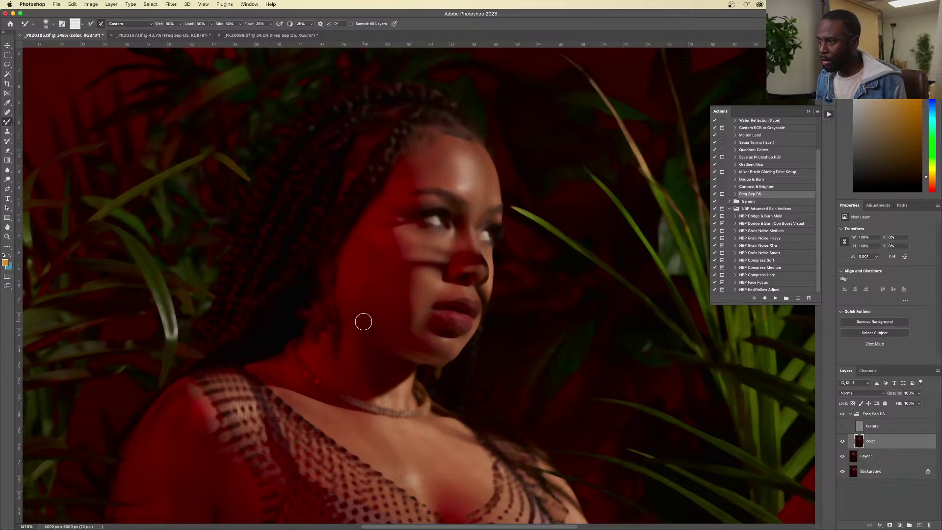
pyautogui.press('[')
pyautogui.press('[')
pyautogui.press('[')
pyautogui.press('[')
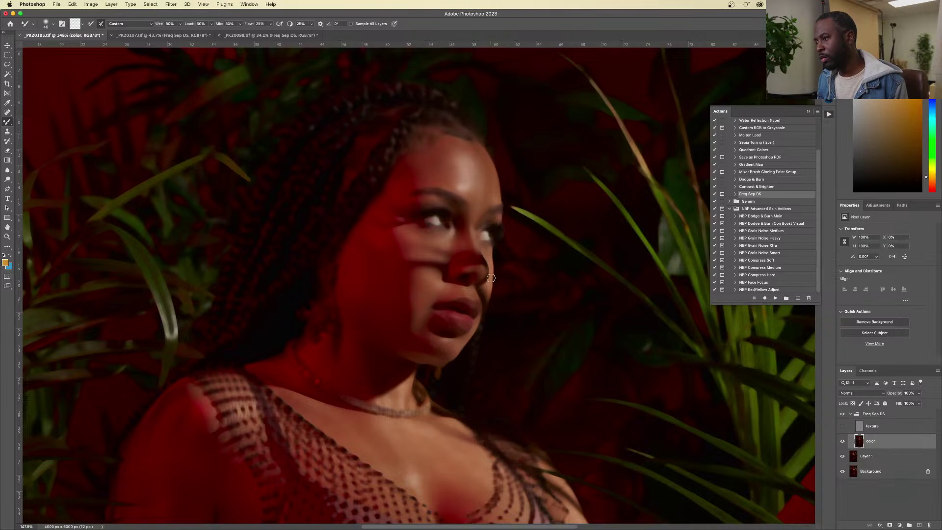
pyautogui.press('[')
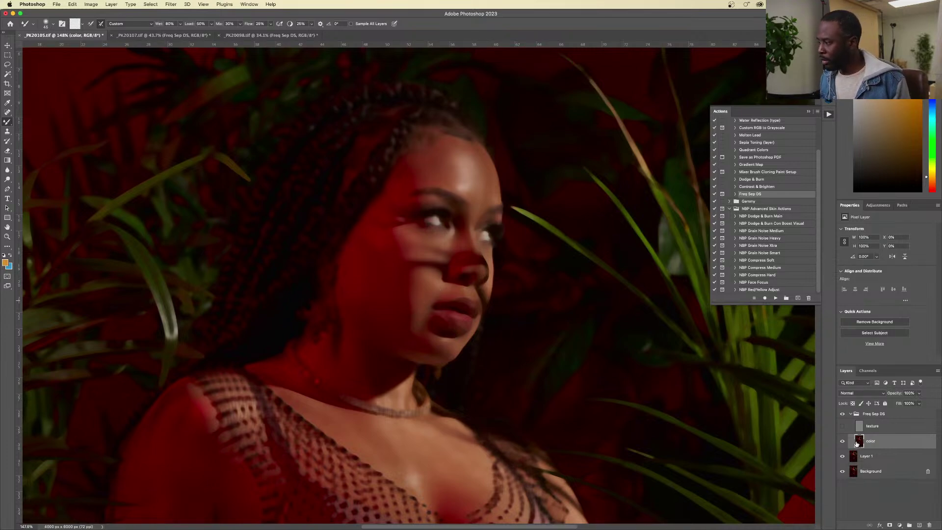
pyautogui.click(843, 427)
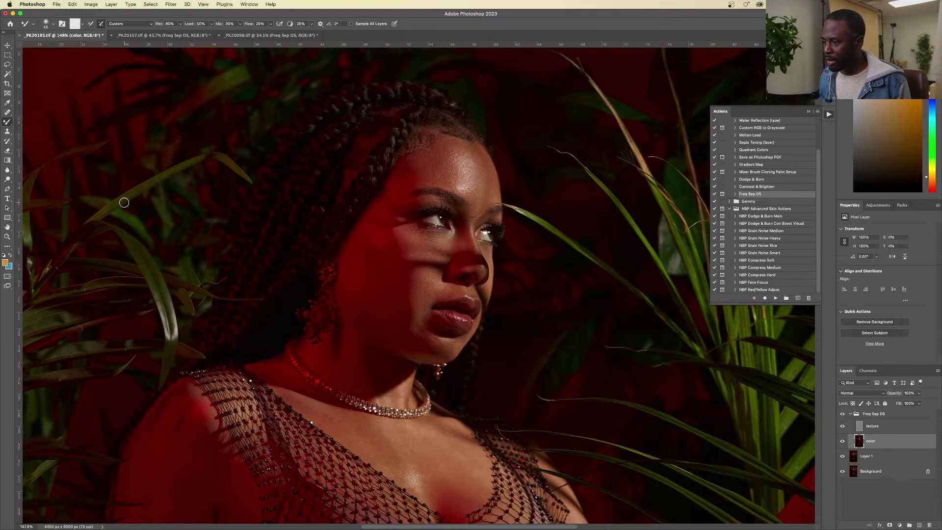
# Step: In _PK20107.tif, expand the Freq Sep DS group, hide the texture layer and select the color layer for work on the face
pyautogui.click(173, 36)
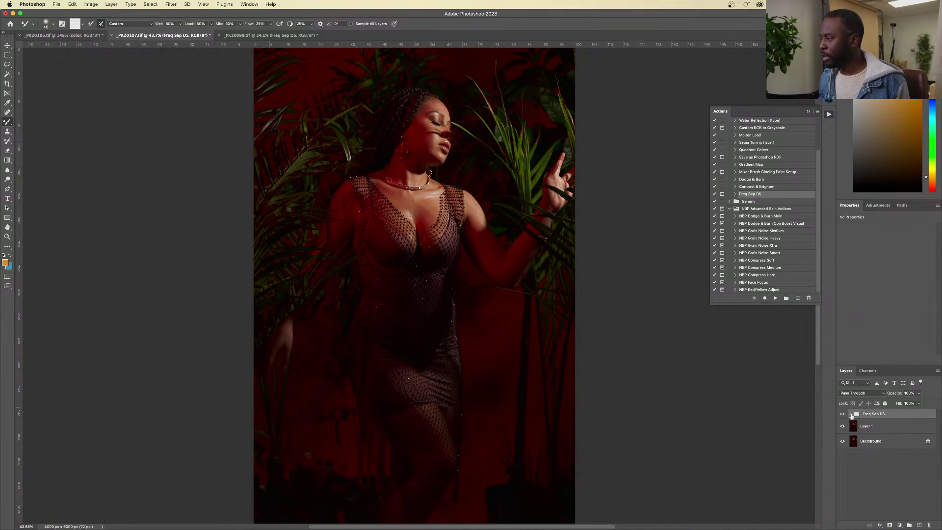
pyautogui.click(851, 415)
pyautogui.click(843, 426)
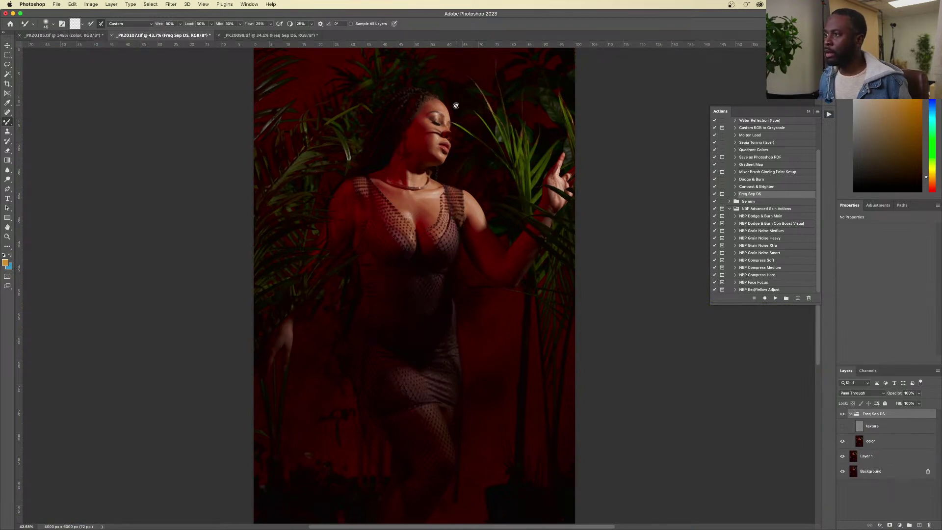
pyautogui.scroll(5, 430, 106)
pyautogui.scroll(2, 430, 107)
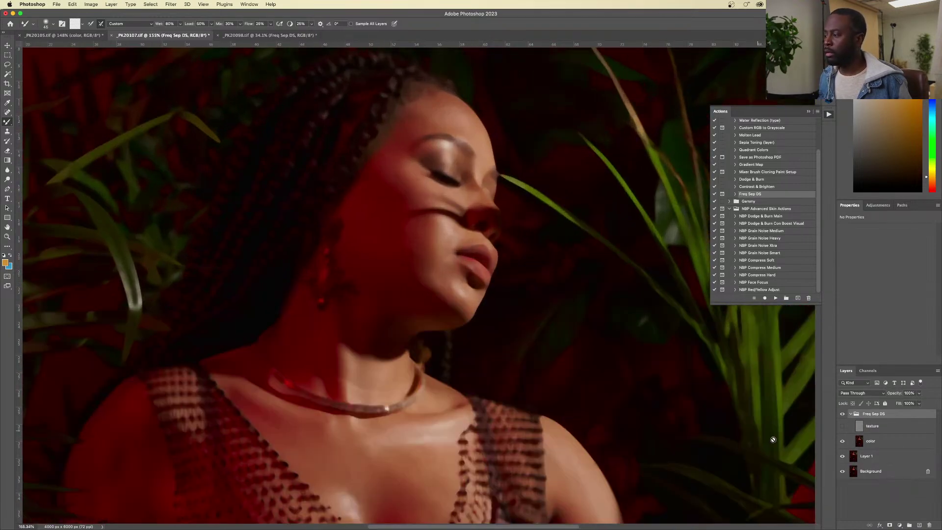
pyautogui.click(868, 443)
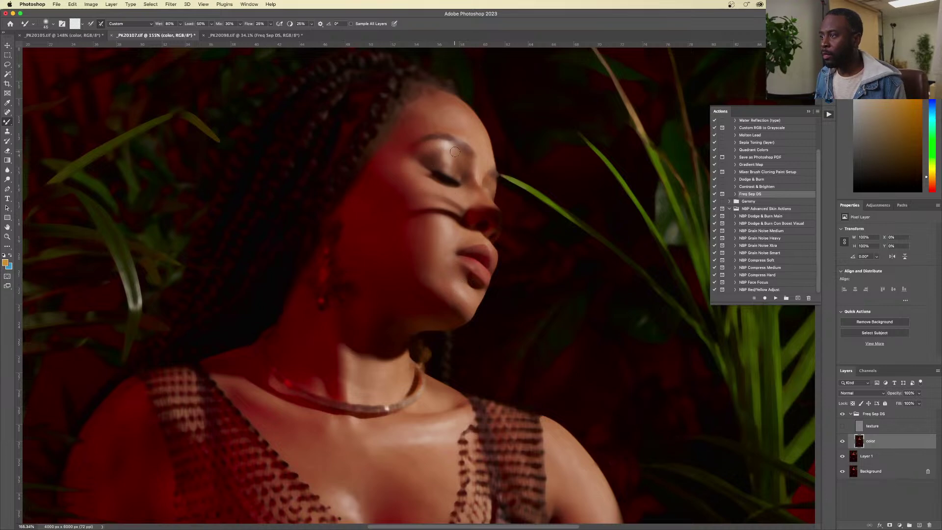
# Step: Blend the skin tones of the face on the color layer with the Mixer Brush, starting around the eyelid
pyautogui.press(']')
pyautogui.press(']')
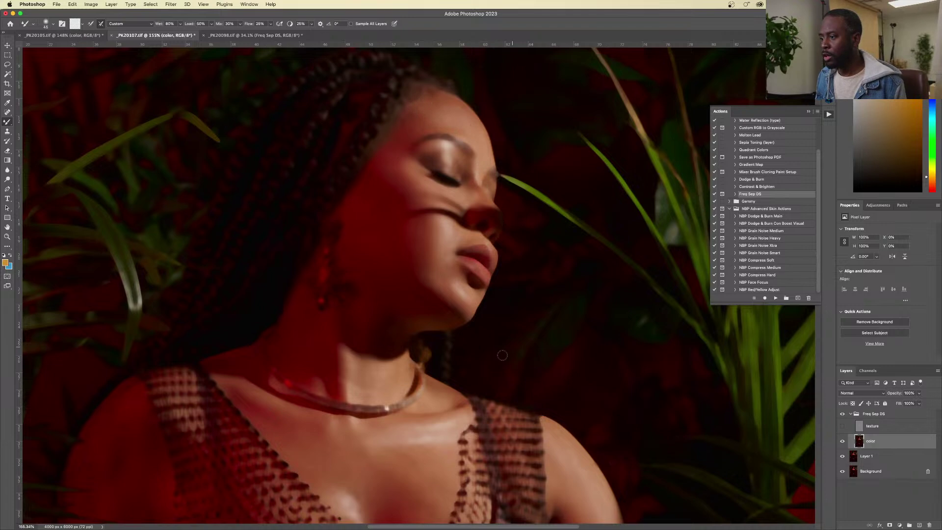
pyautogui.press(']')
pyautogui.press(']')
pyautogui.press(']')
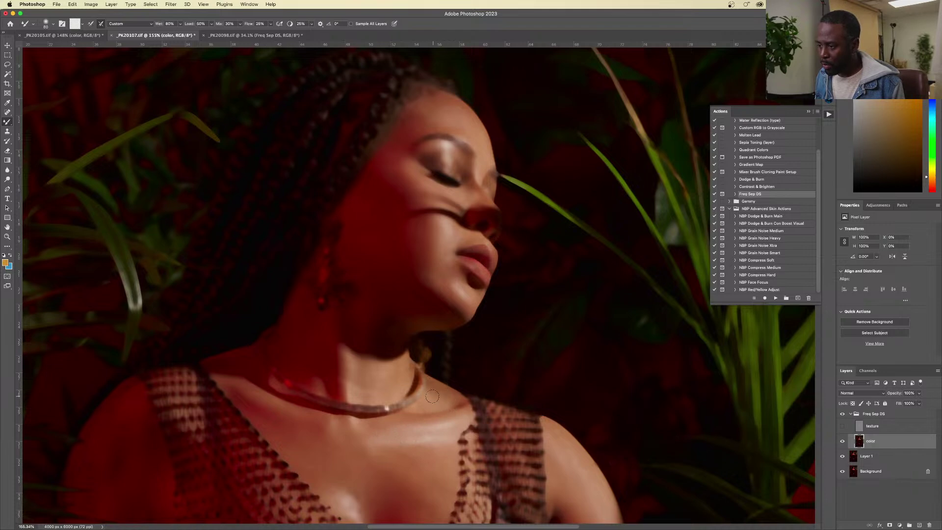
# Step: Smooth the skin around the necklace, neck and collarbones with a progressively larger Mixer Brush, up to 100 pixels
pyautogui.press(']')
pyautogui.press(']')
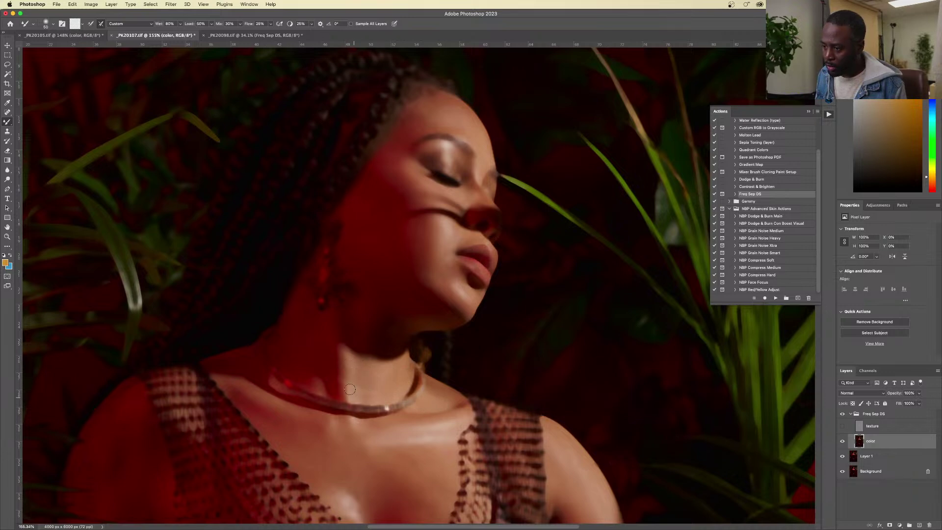
pyautogui.press(']')
pyautogui.press(']')
pyautogui.press(']')
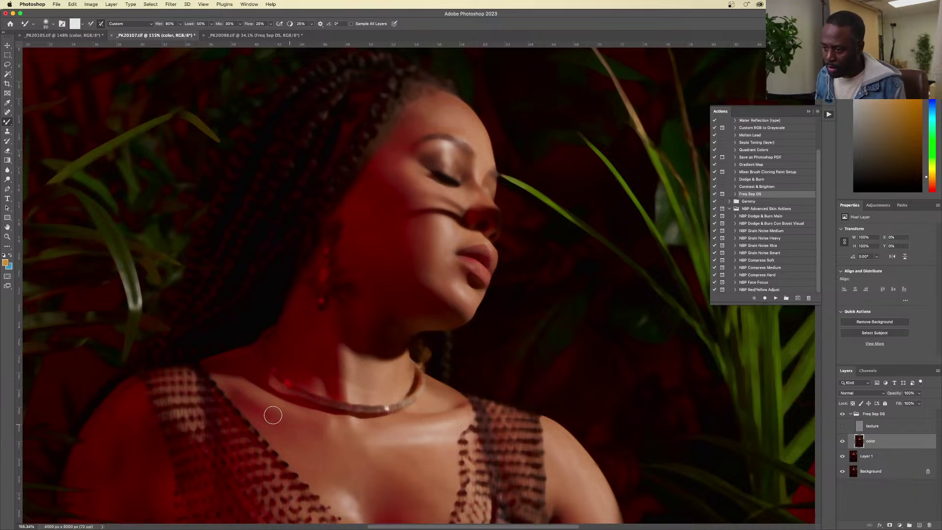
pyautogui.press(']')
pyautogui.press(']')
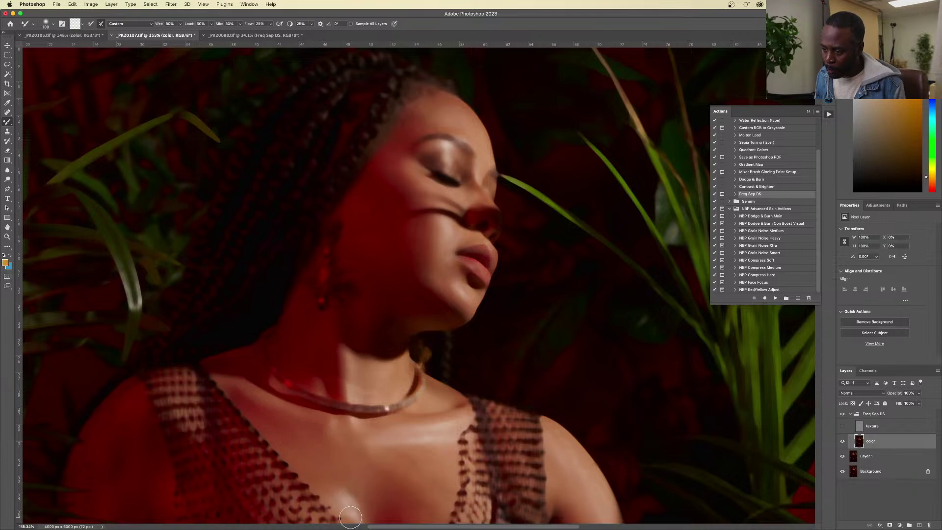
# Step: Even out the skin tones of the upper chest below the necklace with a large Mixer Brush
pyautogui.press('space')
pyautogui.moveTo(391, 439); pyautogui.dragTo(378, 311)
pyautogui.press('j')
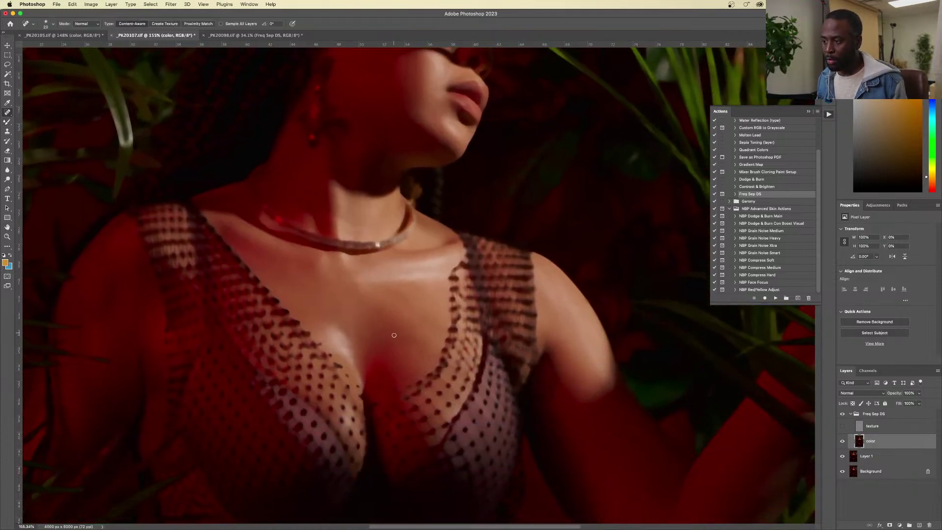
pyautogui.press('b')
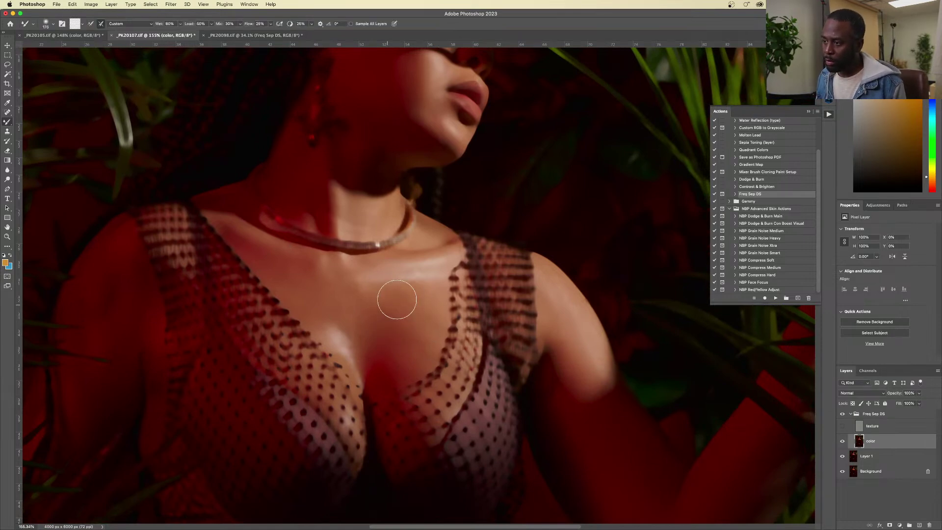
pyautogui.press('[')
pyautogui.press('[')
pyautogui.press('[')
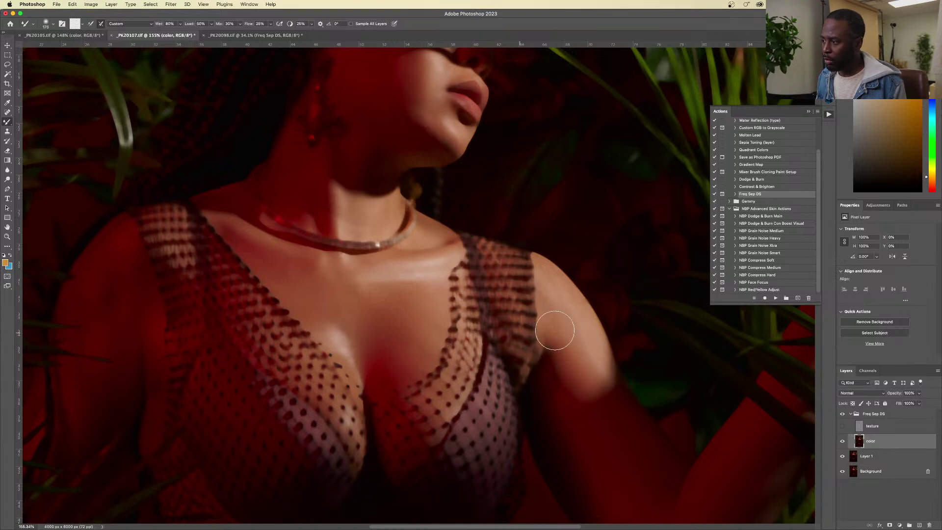
# Step: Smooth the lit shoulder and upper arm, reducing the Mixer Brush to 100 pixels
pyautogui.press('[')
pyautogui.press('[')
pyautogui.press('[')
pyautogui.press('[')
pyautogui.press('[')
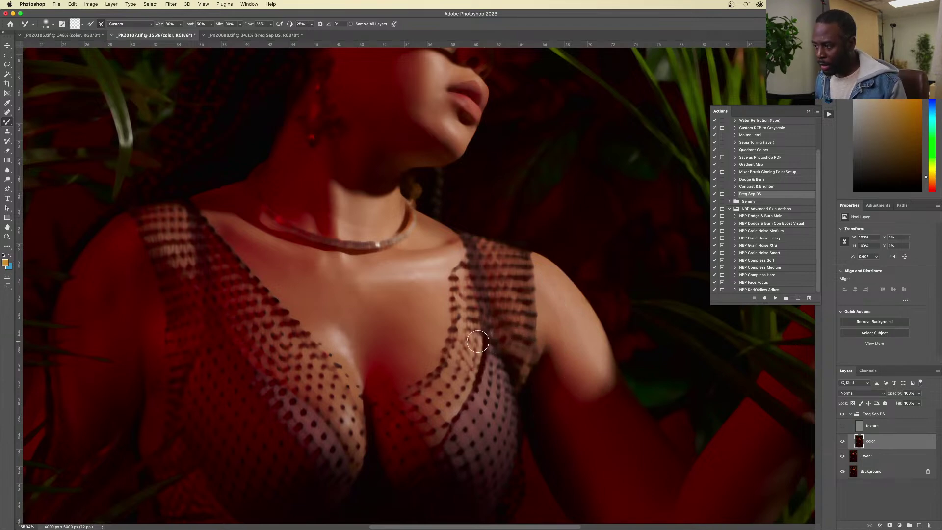
# Step: Show the texture layer again, collapse the Freq Sep DS group and check the blended skin on the whole figure
pyautogui.scroll(-10, 402, 264)
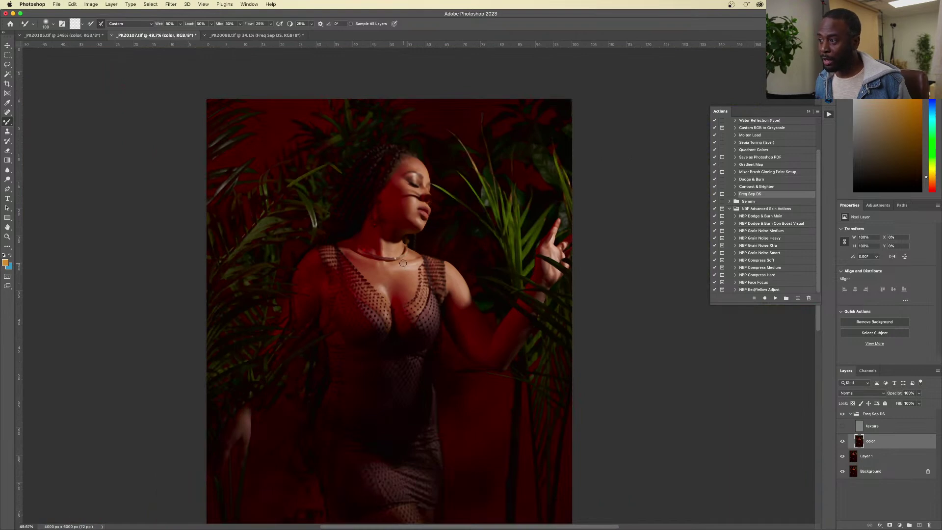
pyautogui.scroll(-5, 398, 262)
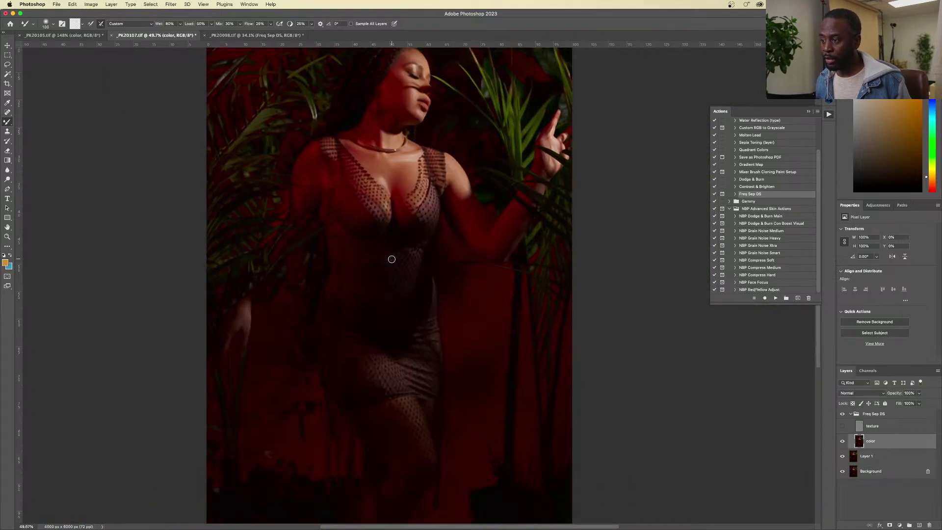
pyautogui.scroll(3, 392, 259)
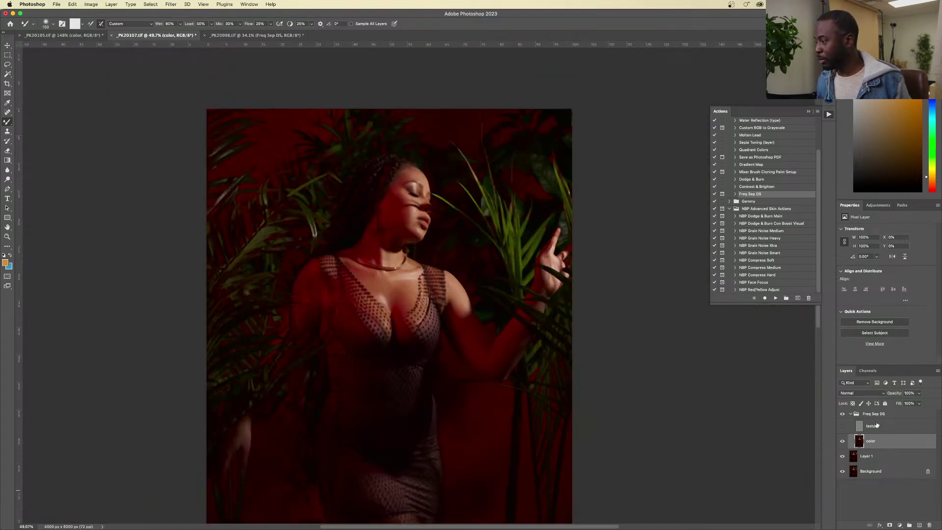
pyautogui.click(842, 426)
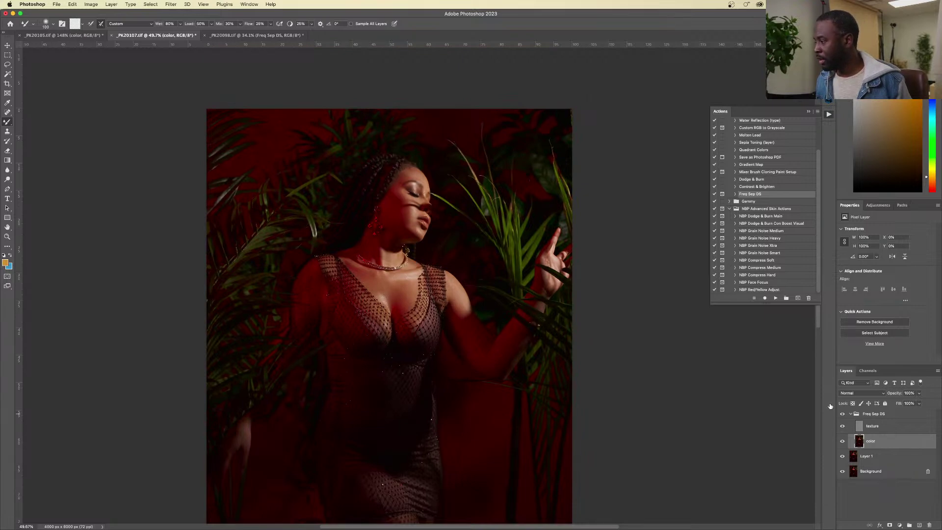
pyautogui.click(844, 414)
pyautogui.scroll(5, 400, 157)
pyautogui.scroll(-3, 399, 158)
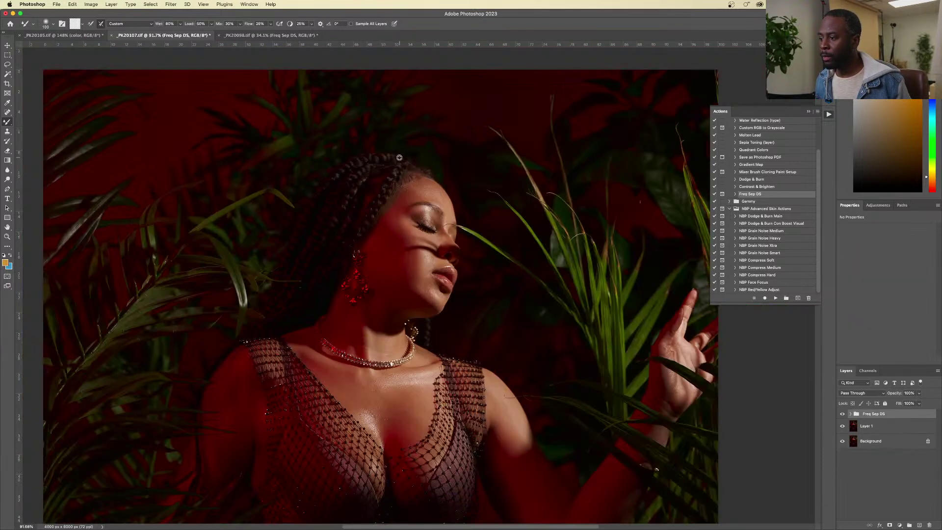
# Step: In _PK20098.tif, expand the Freq Sep DS group, hide the texture layer and select the color layer for work on the face
pyautogui.click(248, 36)
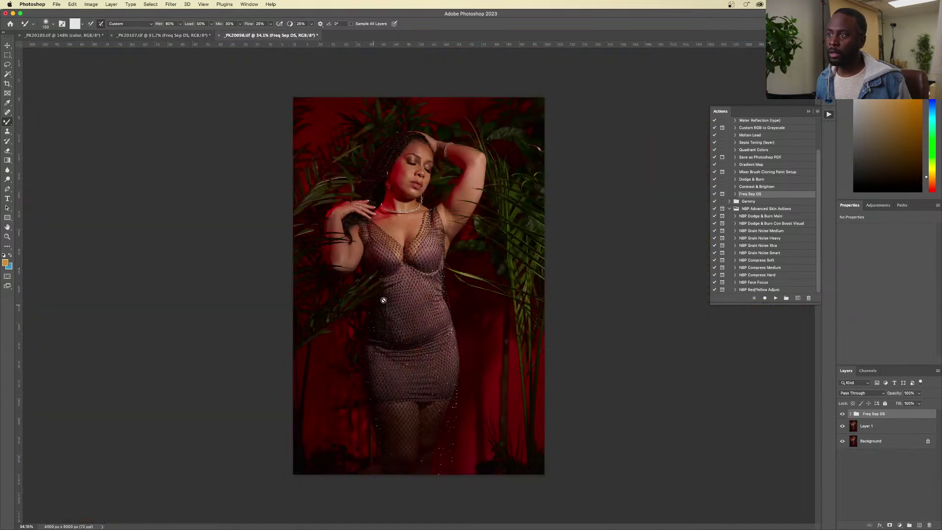
pyautogui.click(849, 415)
pyautogui.click(843, 427)
pyautogui.scroll(1, 413, 145)
pyautogui.scroll(5, 412, 121)
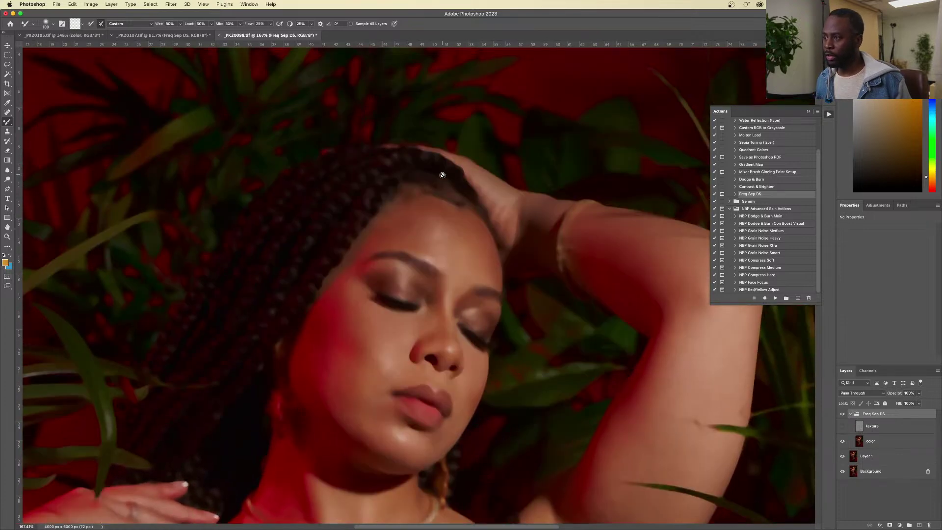
pyautogui.scroll(-1, 438, 177)
pyautogui.click(871, 441)
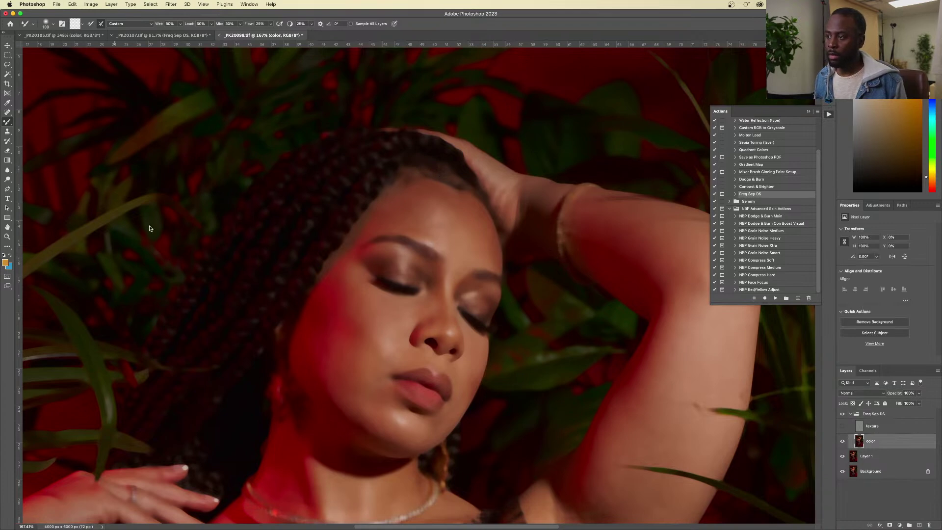
# Step: Smooth the skin tones of the forehead and the side of the face with a smaller Mixer Brush on the color layer
pyautogui.press('[')
pyautogui.press('[')
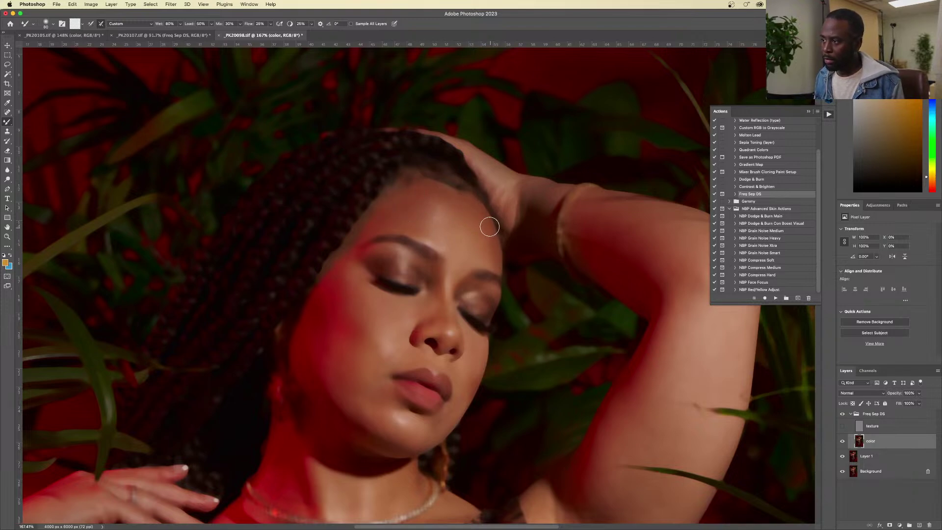
pyautogui.press('[')
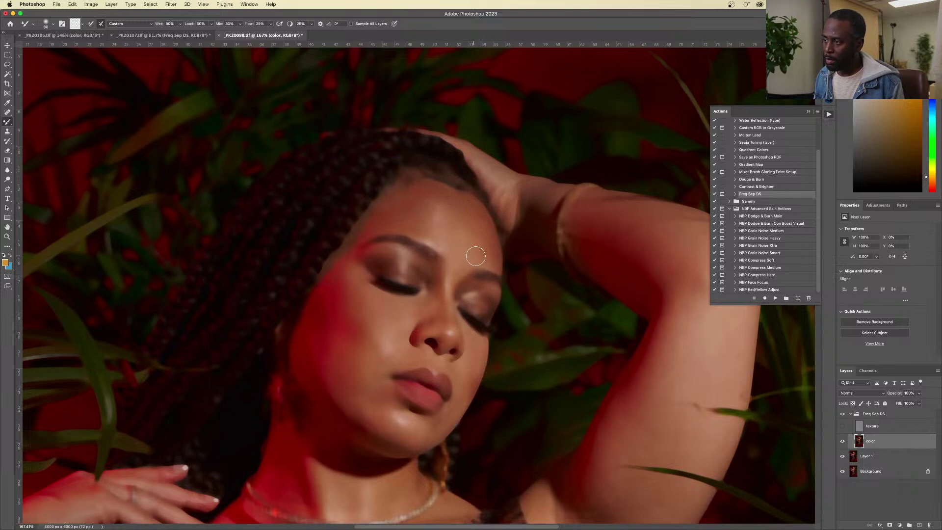
pyautogui.press(']')
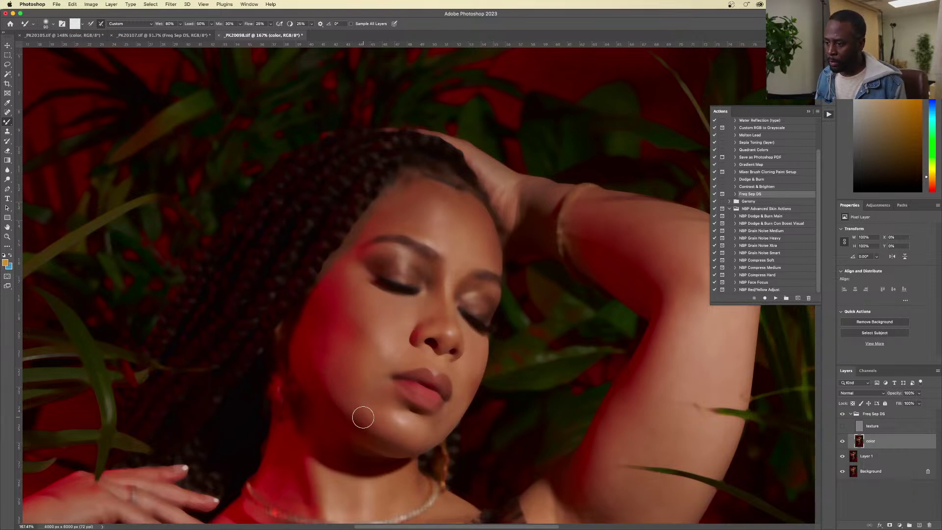
# Step: Blend the skin around the chin, mouth and eyes, adjusting the Mixer Brush size for the finer areas
pyautogui.press('[')
pyautogui.press('[')
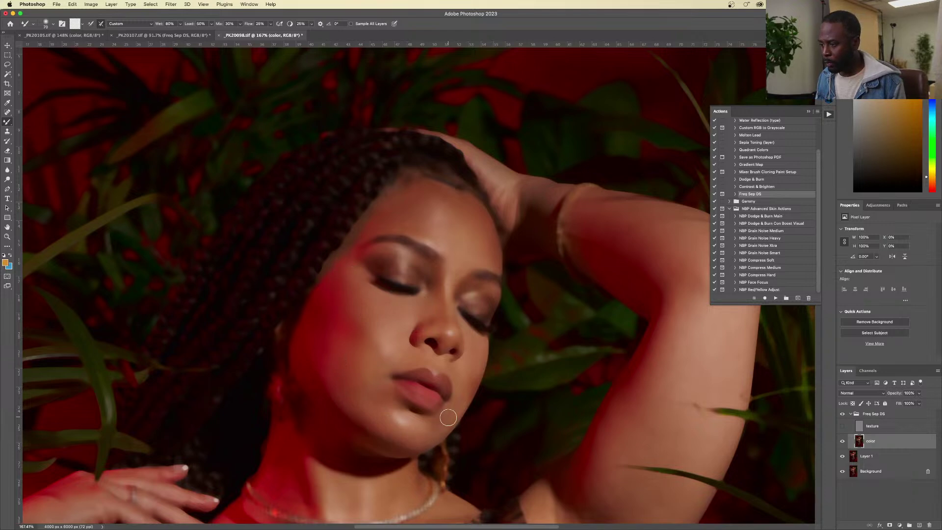
pyautogui.press(']')
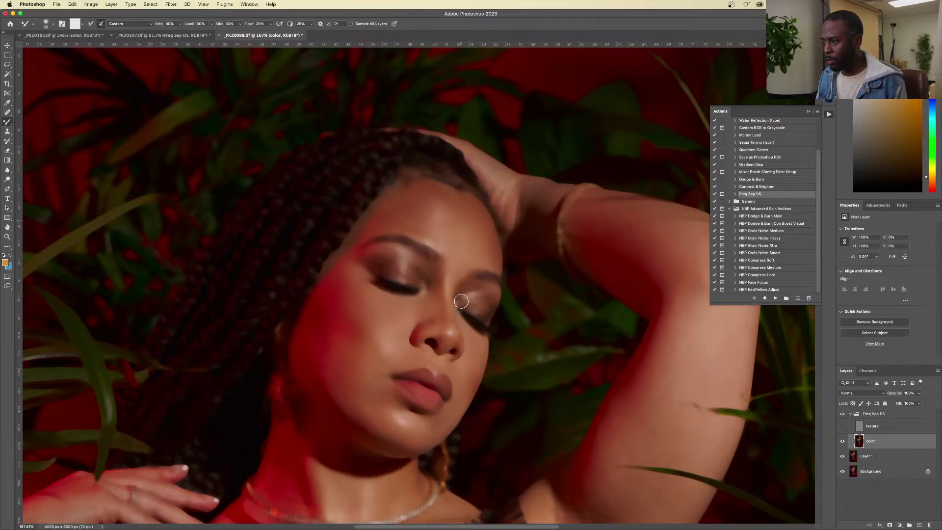
pyautogui.press('[')
pyautogui.press('[')
pyautogui.press('[')
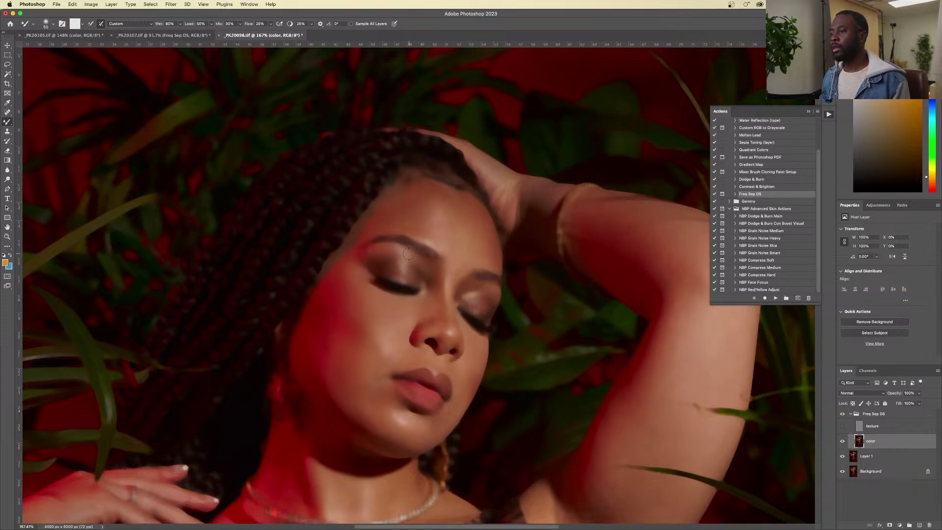
# Step: Ignore the heavy memory usage alert and quit Capture One, skipping the catalog backup
pyautogui.scroll(-5, 409, 254)
pyautogui.click(472, 285)
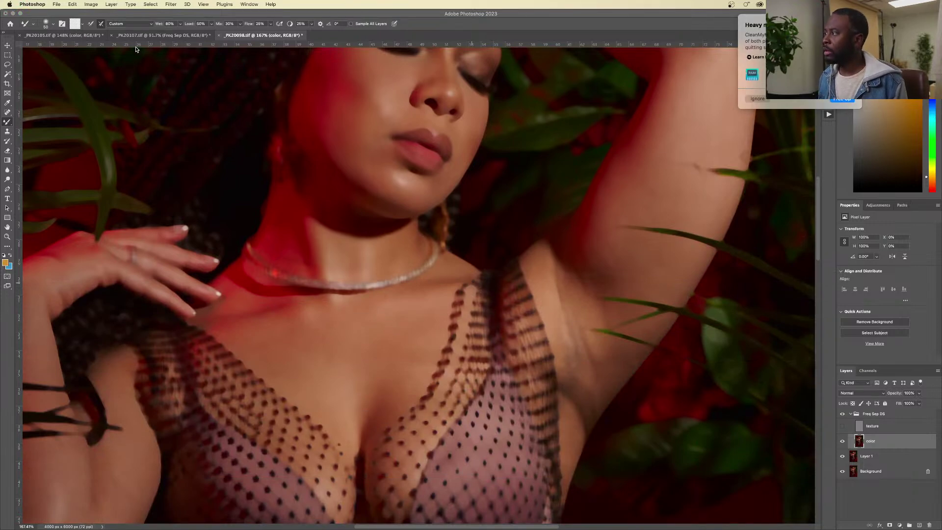
pyautogui.click(759, 99)
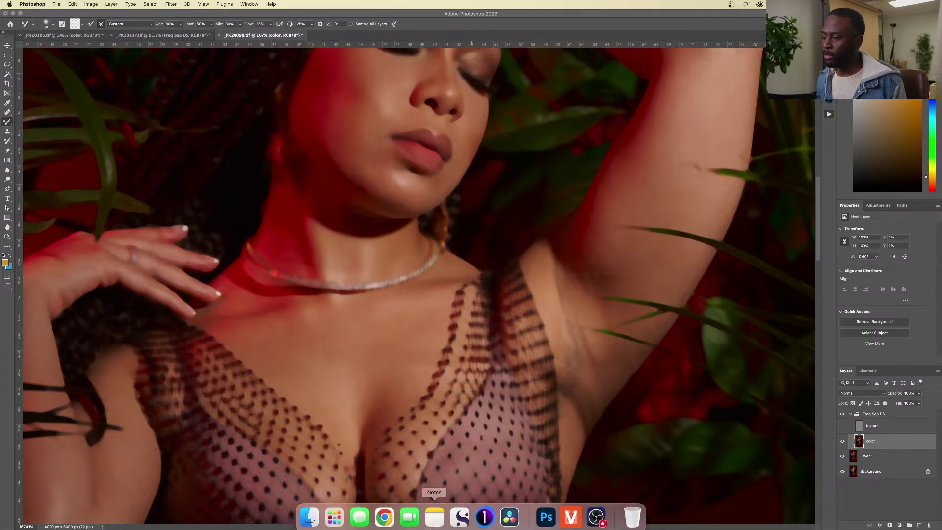
pyautogui.rightClick(482, 506)
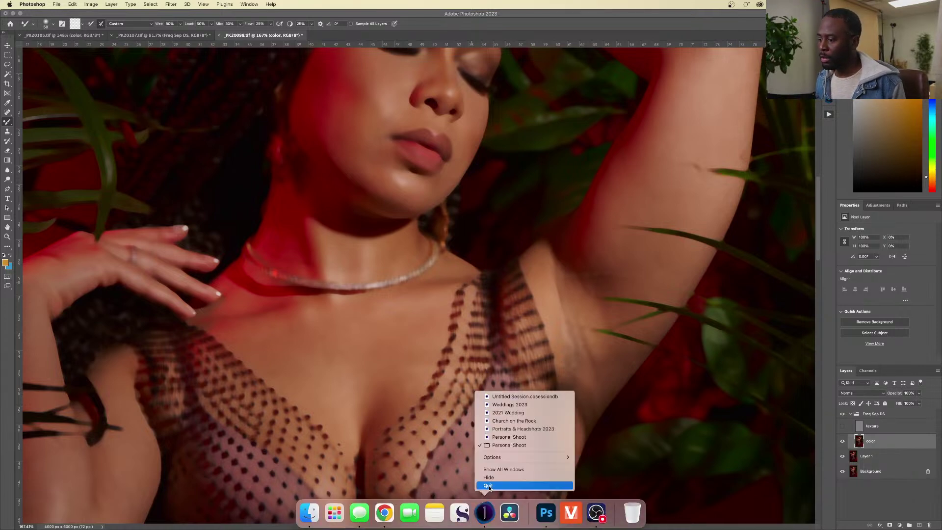
pyautogui.click(489, 485)
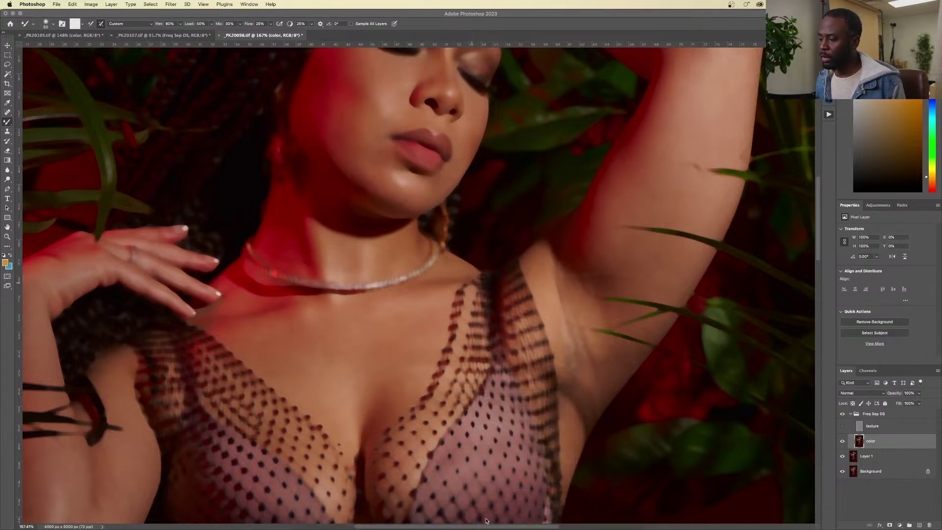
pyautogui.click(485, 515)
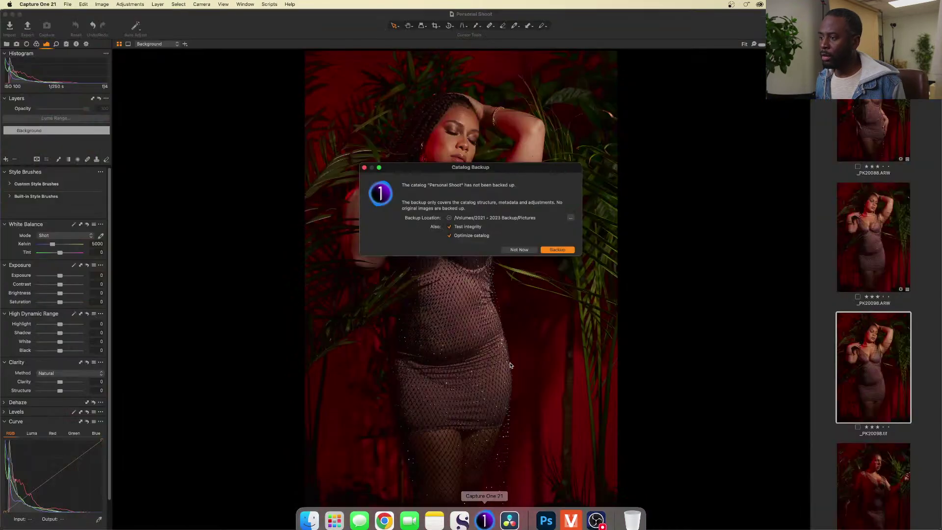
pyautogui.click(516, 250)
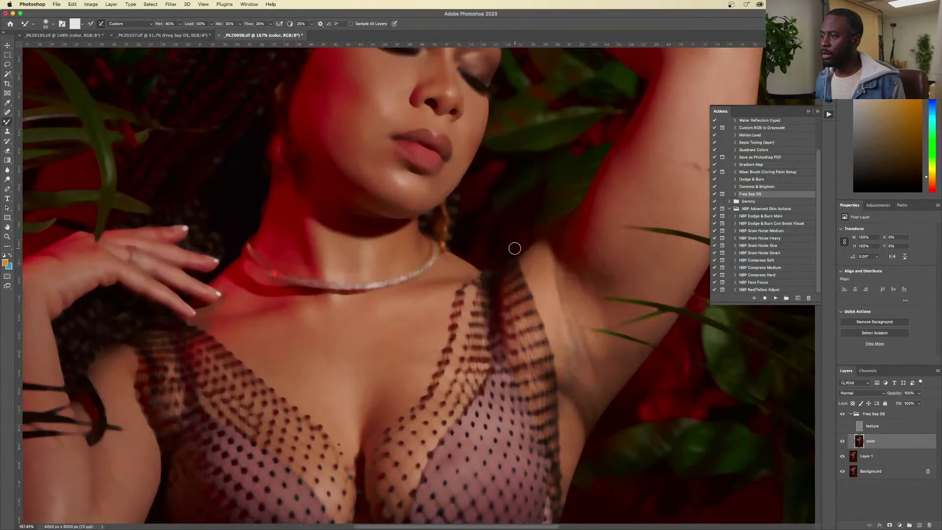
# Step: Quit Google Chrome
pyautogui.moveTo(513, 528)
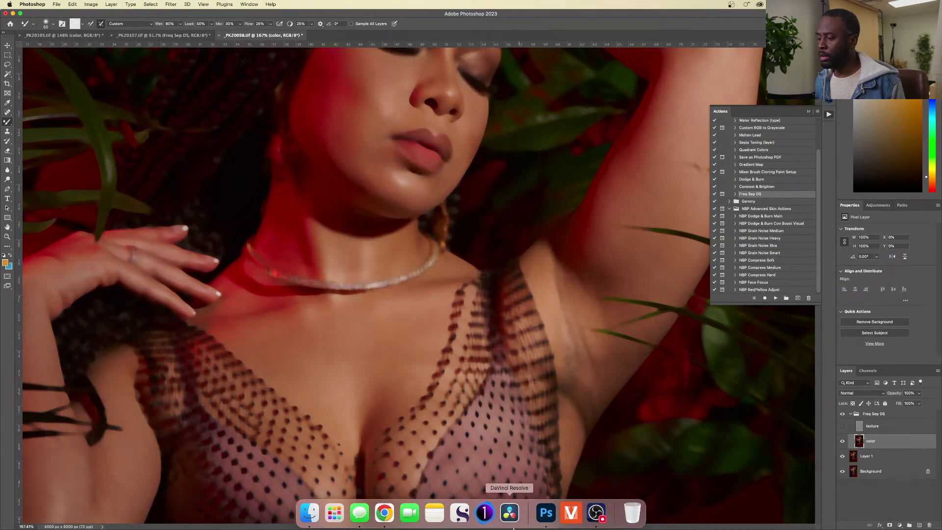
pyautogui.rightClick(388, 511)
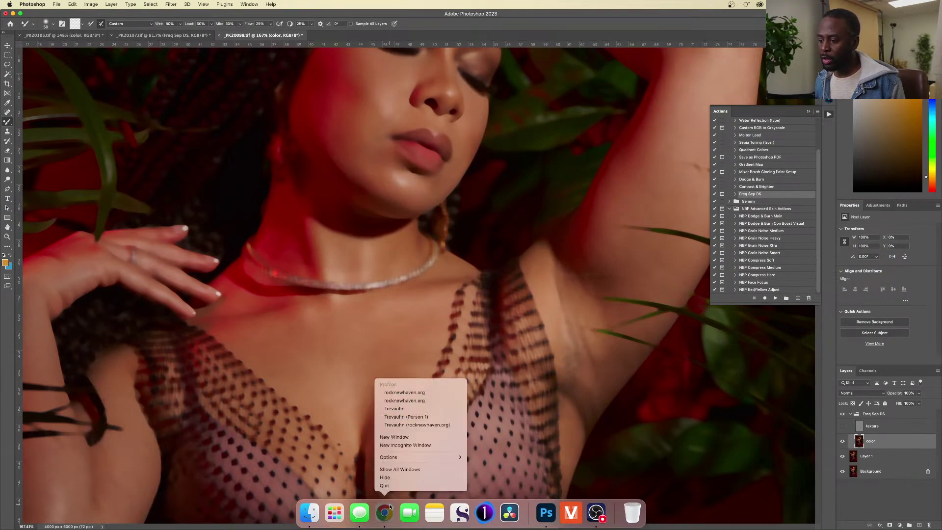
pyautogui.click(393, 490)
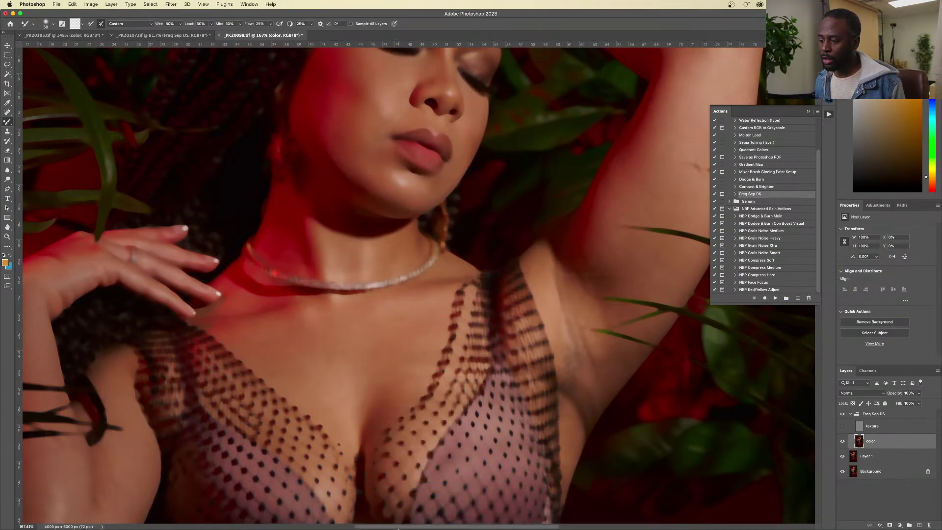
pyautogui.moveTo(399, 529)
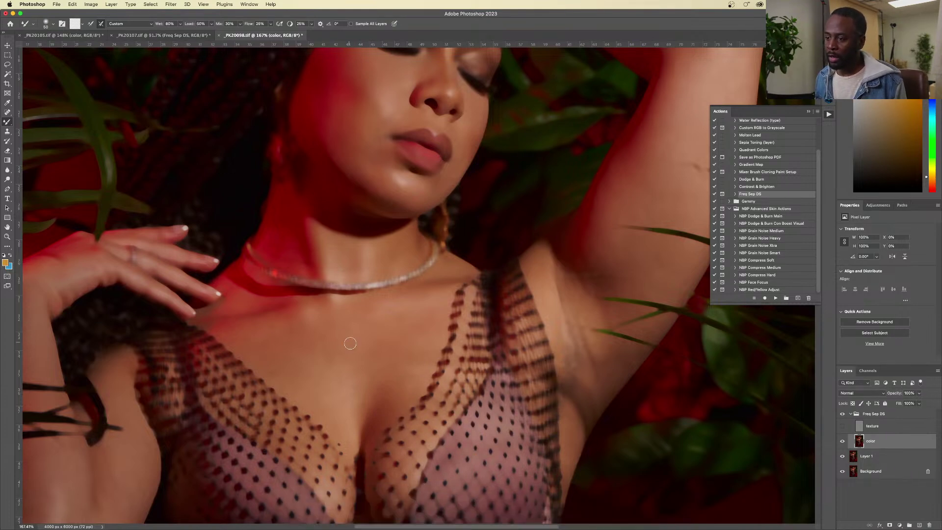
# Step: Smooth the skin tones of the chest, the collarbone area and the underarm with a resized Mixer Brush
pyautogui.press(']')
pyautogui.press(']')
pyautogui.press(']')
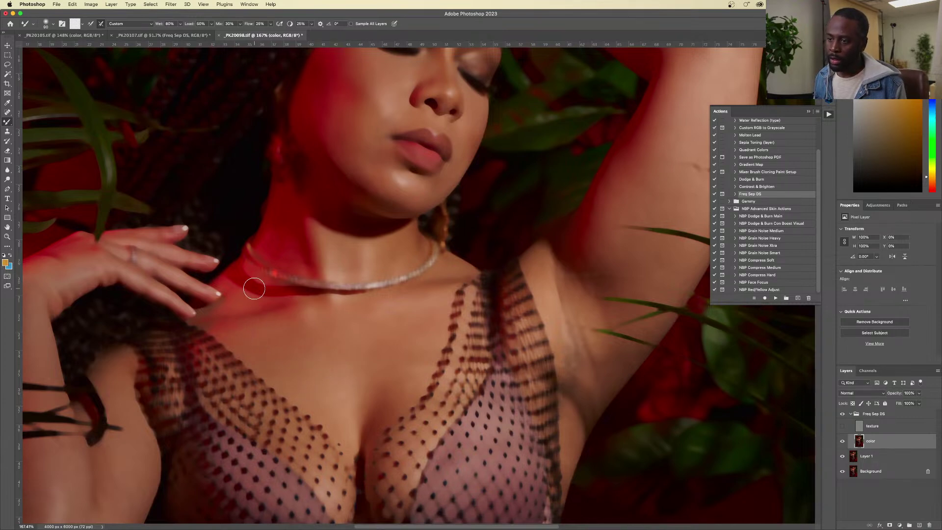
pyautogui.press('[')
pyautogui.press('[')
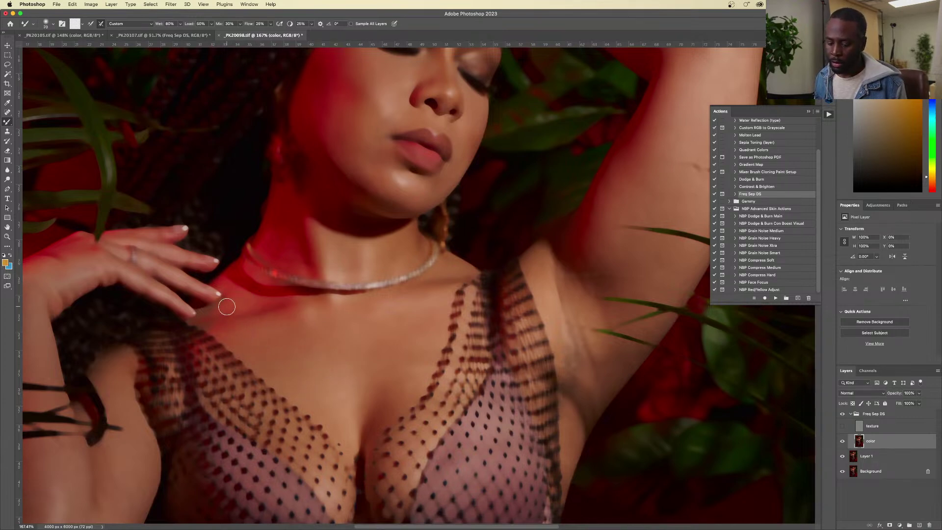
pyautogui.press(']')
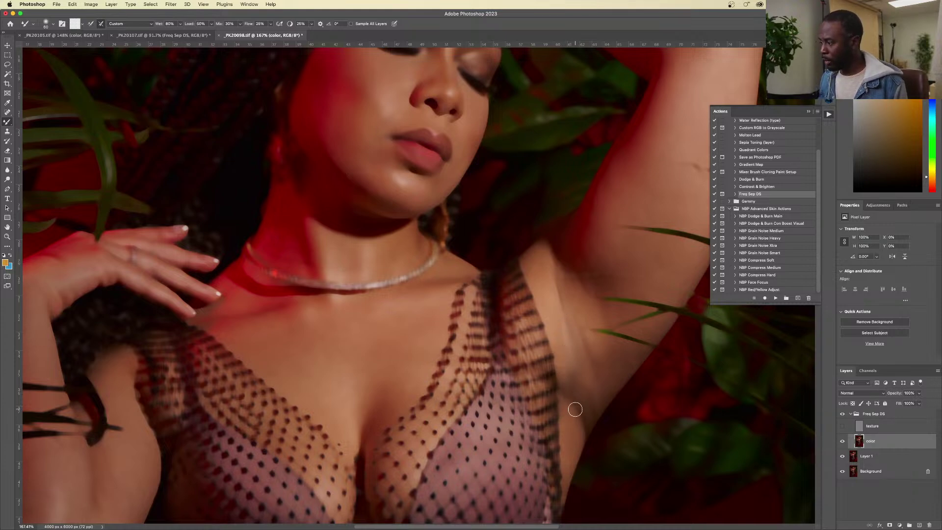
# Step: Show the texture layer and try to clone clean skin over the underarm stubble on the color layer with the Clone Stamp
pyautogui.click(843, 426)
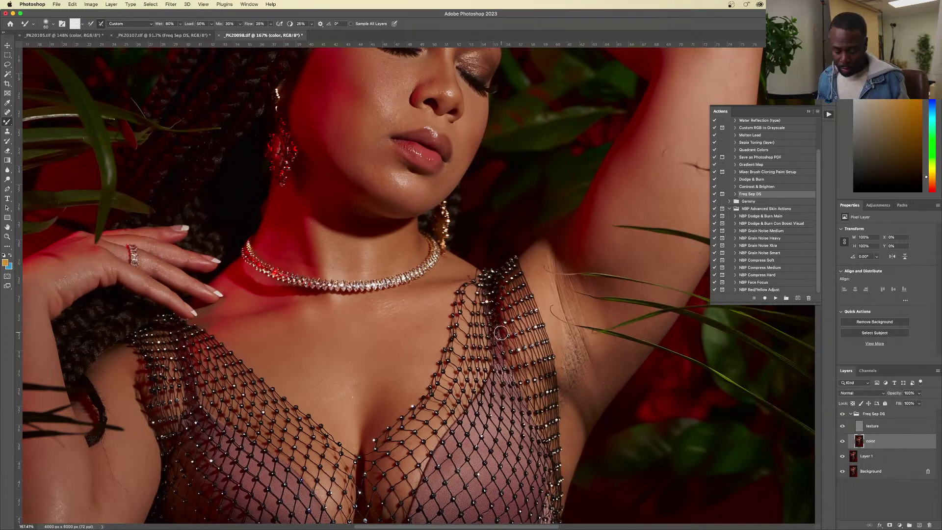
pyautogui.press('s')
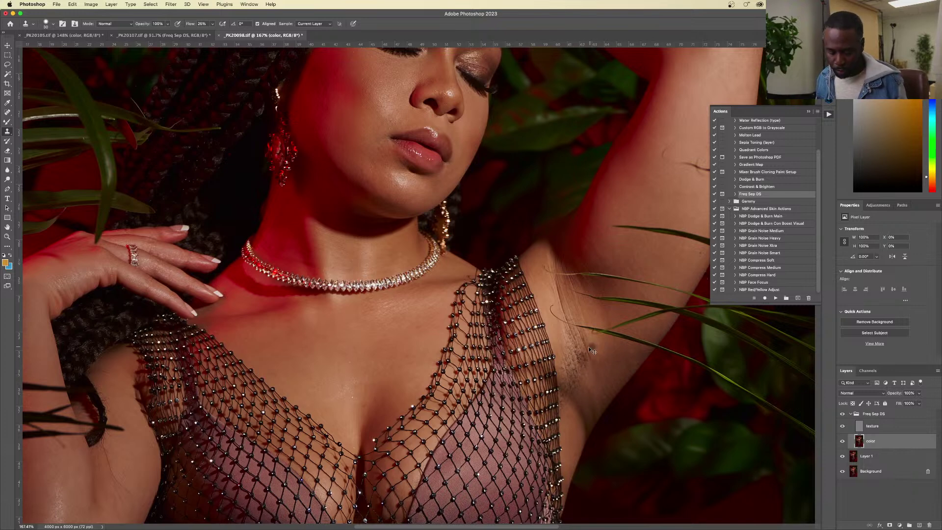
pyautogui.keyDown('alt'); pyautogui.click(552, 330); pyautogui.keyUp('alt')
pyautogui.moveTo(566, 348)
pyautogui.mouseDown()
pyautogui.moveTo(561, 327)
pyautogui.moveTo(564, 368)
pyautogui.mouseUp()
pyautogui.keyDown('alt'); pyautogui.click(555, 328); pyautogui.keyUp('alt')
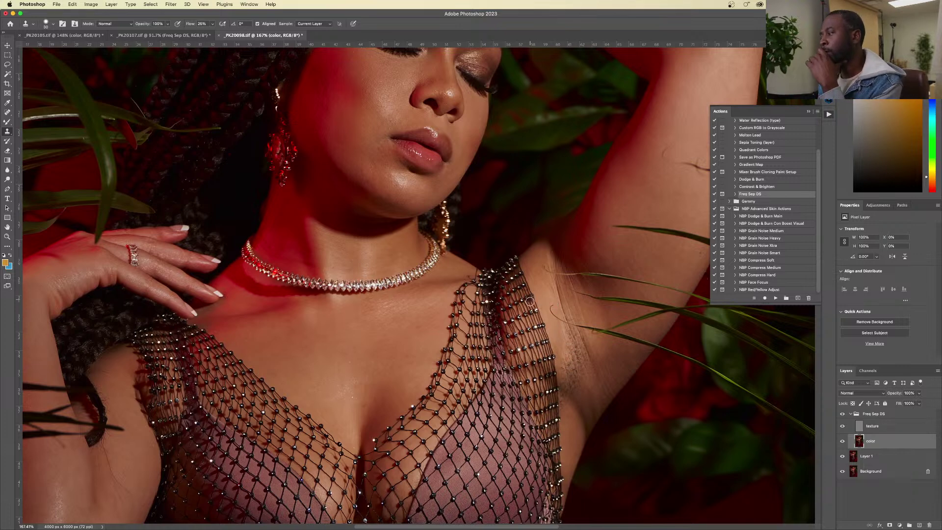
# Step: Clone clean skin over the underarm stubble and creases on the texture layer, sampling repeatedly from the surrounding skin
pyautogui.click(879, 426)
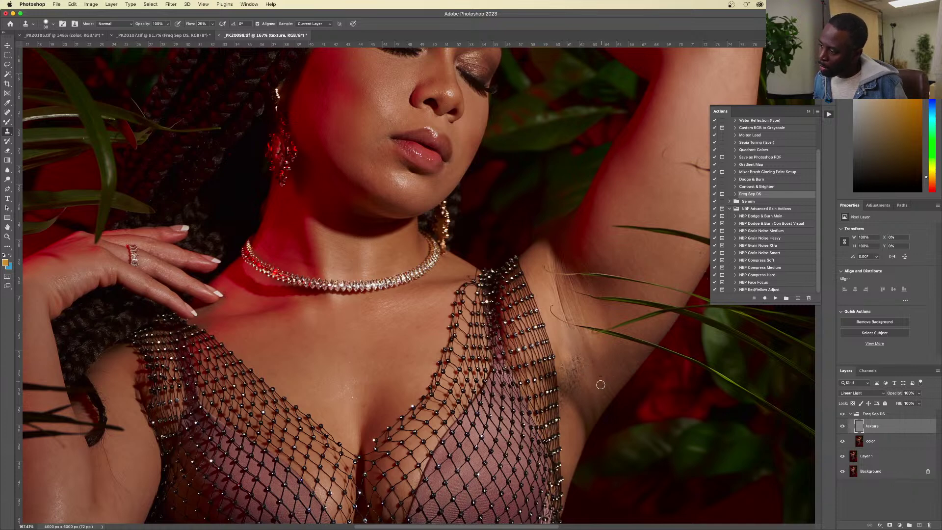
pyautogui.moveTo(581, 375)
pyautogui.mouseDown()
pyautogui.moveTo(567, 346)
pyautogui.moveTo(574, 397)
pyautogui.moveTo(565, 379)
pyautogui.moveTo(560, 409)
pyautogui.moveTo(561, 374)
pyautogui.moveTo(575, 418)
pyautogui.moveTo(564, 383)
pyautogui.moveTo(571, 410)
pyautogui.mouseUp()
pyautogui.keyDown('alt'); pyautogui.click(591, 361); pyautogui.keyUp('alt')
pyautogui.keyDown('alt'); pyautogui.click(589, 367); pyautogui.keyUp('alt')
pyautogui.keyDown('alt'); pyautogui.click(595, 392); pyautogui.keyUp('alt')
pyautogui.keyDown('alt'); pyautogui.click(608, 400); pyautogui.keyUp('alt')
pyautogui.keyDown('alt'); pyautogui.click(597, 378); pyautogui.keyUp('alt')
pyautogui.moveTo(589, 360)
pyautogui.mouseDown()
pyautogui.moveTo(576, 393)
pyautogui.moveTo(564, 349)
pyautogui.moveTo(584, 370)
pyautogui.moveTo(598, 375)
pyautogui.moveTo(607, 364)
pyautogui.moveTo(571, 320)
pyautogui.mouseUp()
pyautogui.keyDown('alt'); pyautogui.click(607, 365); pyautogui.keyUp('alt')
pyautogui.keyDown('alt'); pyautogui.click(583, 310); pyautogui.keyUp('alt')
pyautogui.keyDown('alt'); pyautogui.click(604, 314); pyautogui.keyUp('alt')
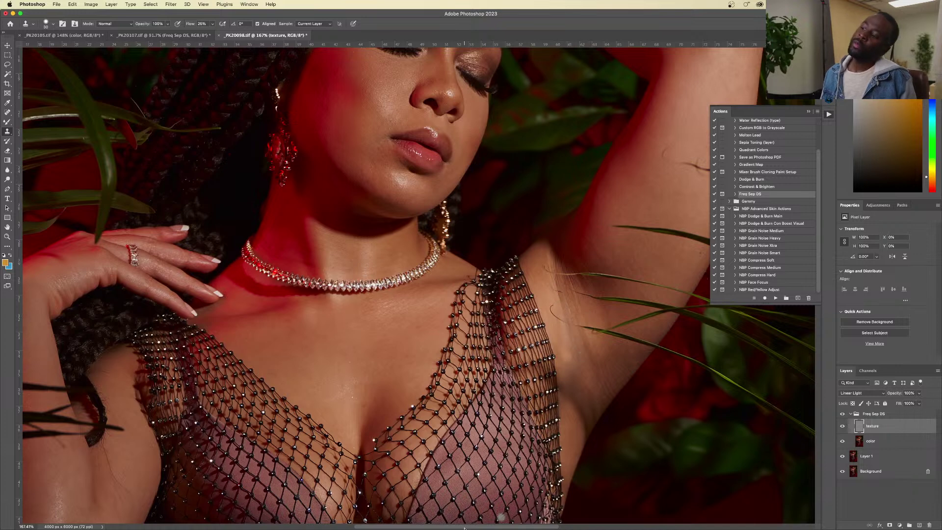
# Step: Add an empty layer directly above the color layer and ready a smaller Brush with the skin tone sampled near the underarm
pyautogui.click(878, 446)
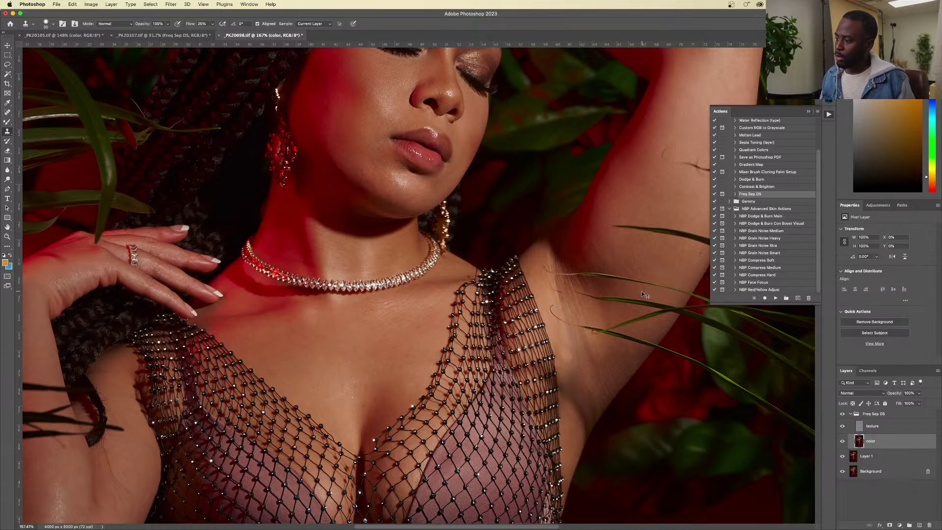
pyautogui.click(919, 526)
pyautogui.press('b')
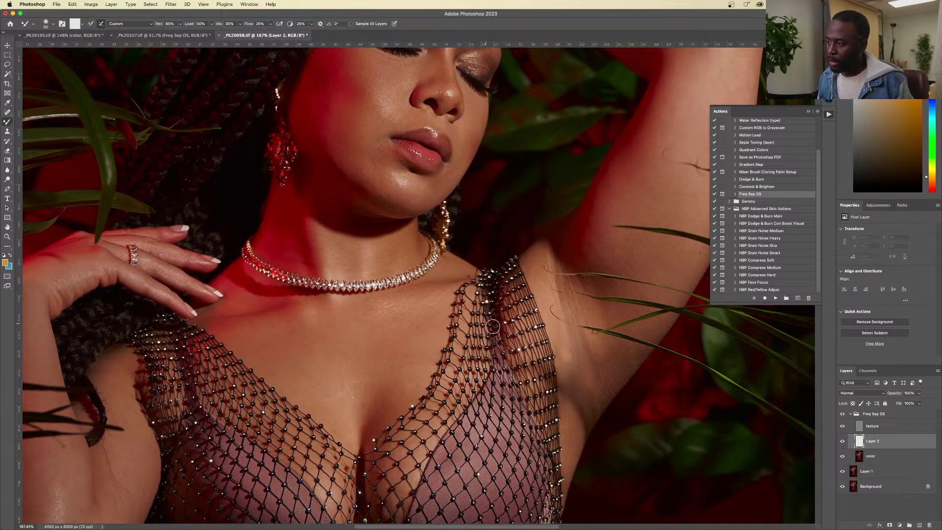
pyautogui.hotkey('shift', 'b')
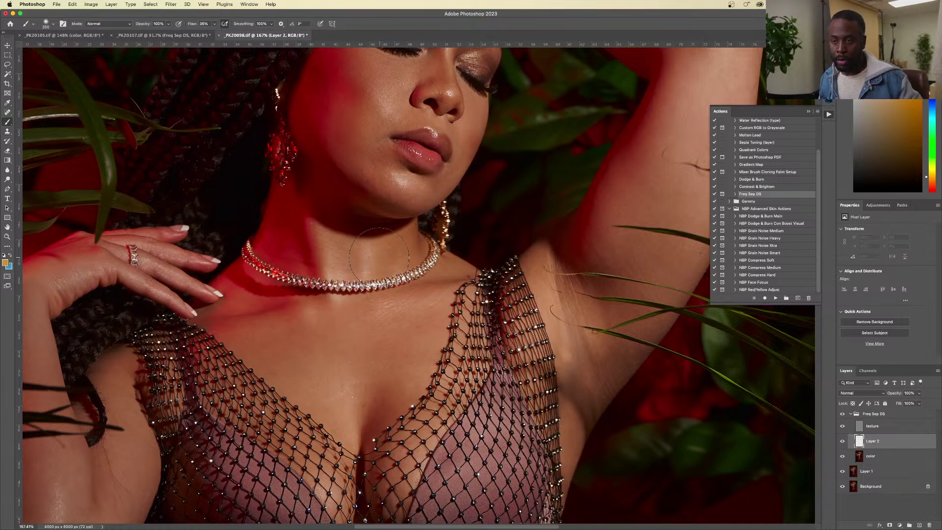
pyautogui.keyDown('alt'); pyautogui.click(604, 363); pyautogui.keyUp('alt')
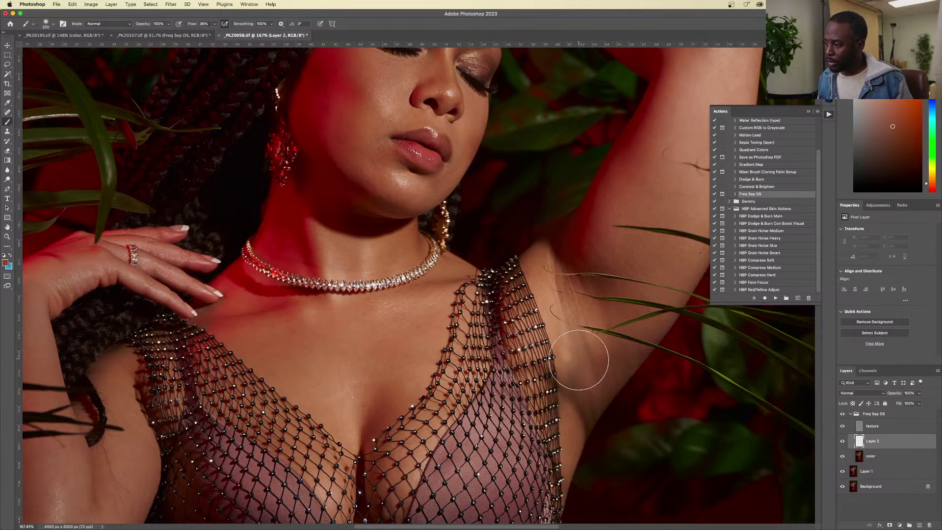
pyautogui.press('[')
pyautogui.press('[')
pyautogui.press('[')
pyautogui.press('[')
pyautogui.press('[')
pyautogui.press('[')
pyautogui.press('[')
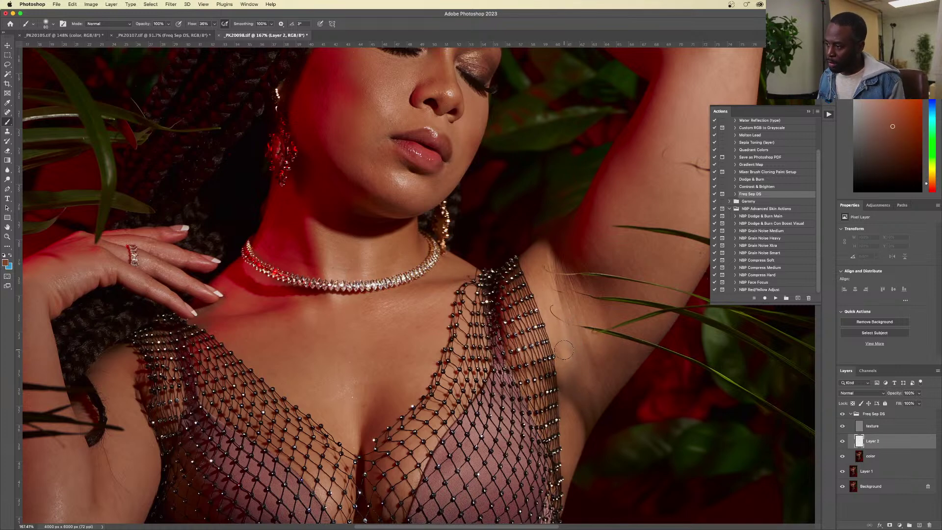
# Step: Paint a test stroke on the underarm, undo it and set the brush flow to 4%
pyautogui.moveTo(566, 355); pyautogui.dragTo(579, 344)
pyautogui.press('super+z')
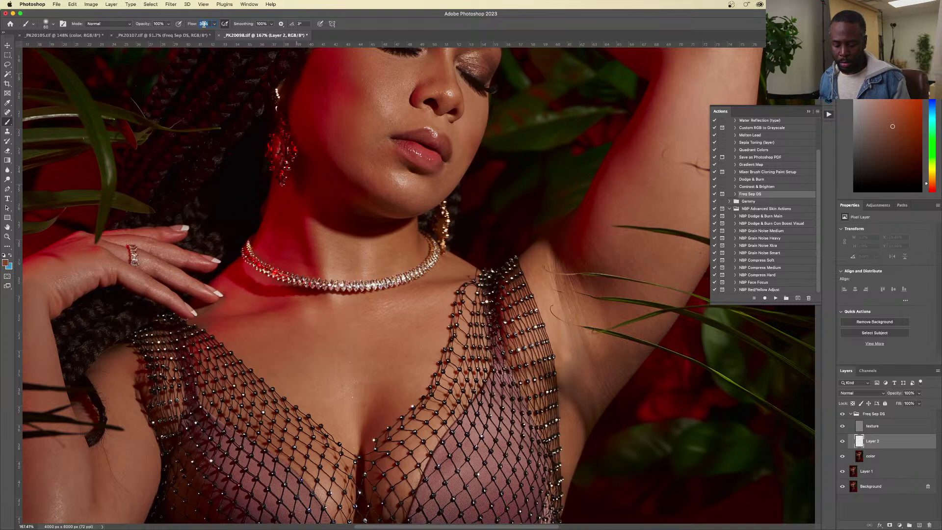
pyautogui.write('4')
pyautogui.press('Return')
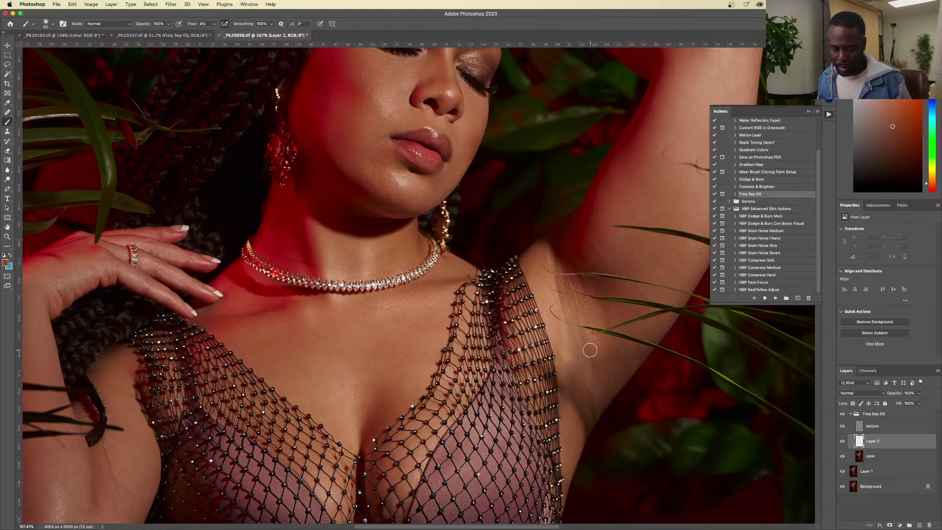
# Step: Sample the lighter neighbouring skin, paint it softly over the dark underarm patch on the new layer and check the whole figure
pyautogui.keyDown('alt'); pyautogui.click(589, 335); pyautogui.keyUp('alt')
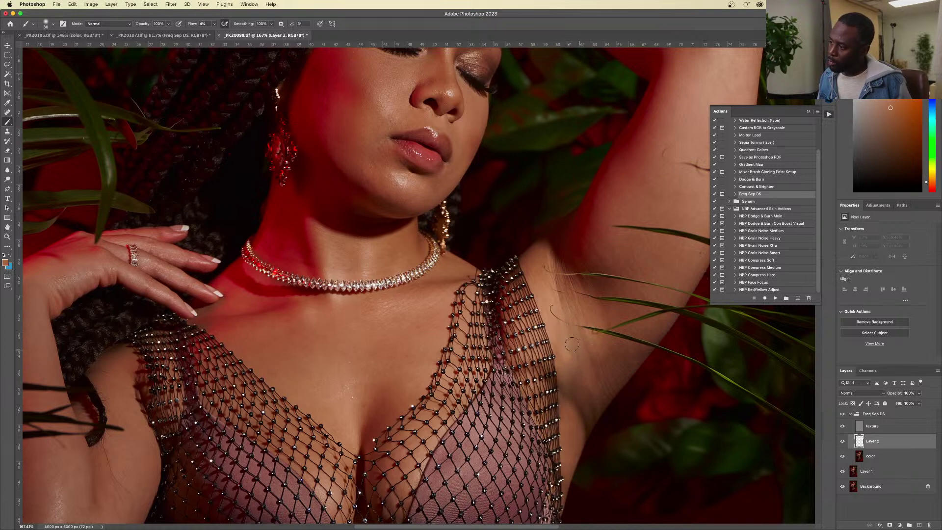
pyautogui.moveTo(566, 357)
pyautogui.mouseDown()
pyautogui.moveTo(573, 381)
pyautogui.moveTo(564, 399)
pyautogui.moveTo(578, 399)
pyautogui.mouseUp()
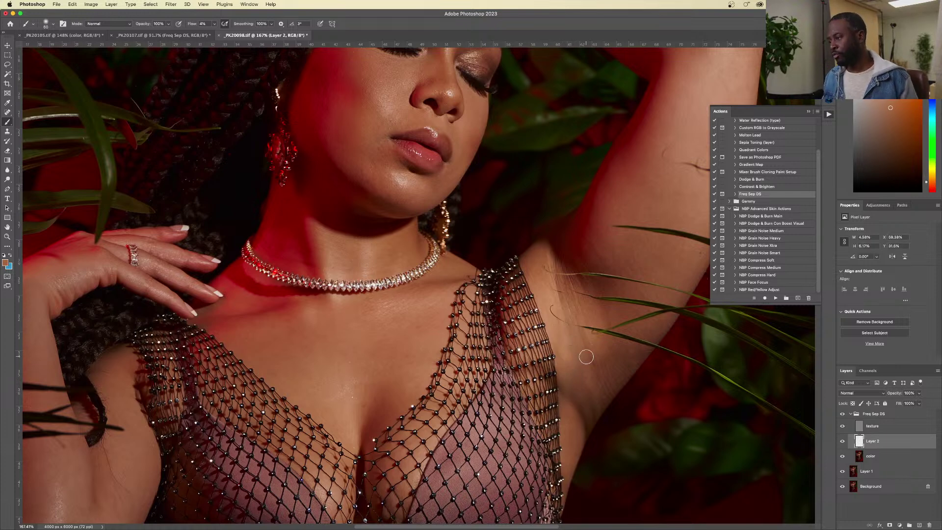
pyautogui.scroll(-10, 587, 357)
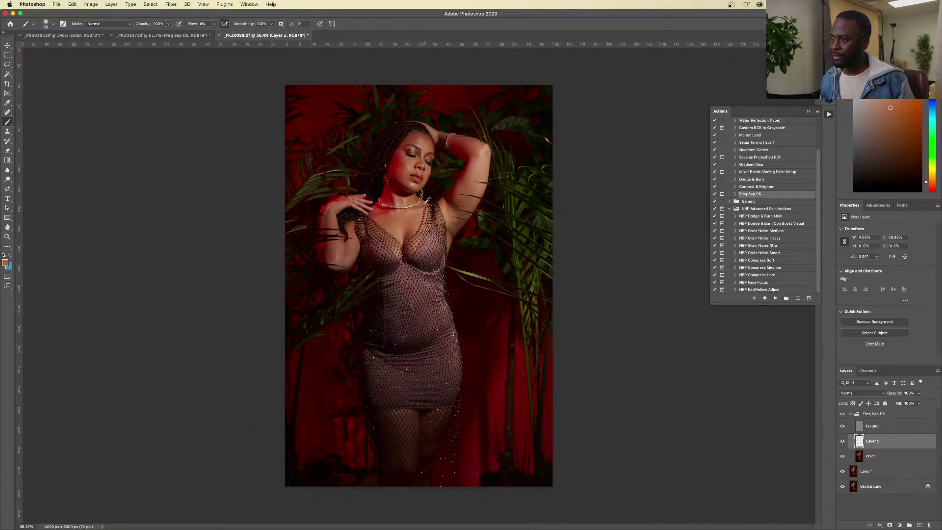
pyautogui.scroll(10, 427, 201)
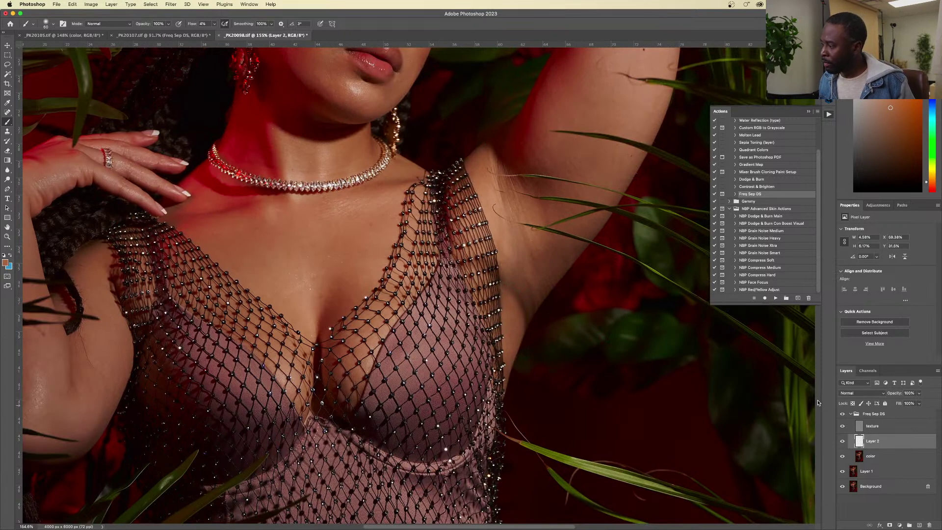
# Step: Lasso a small skin patch on the underarm and copy it from the color layer onto its own layer
pyautogui.click(866, 453)
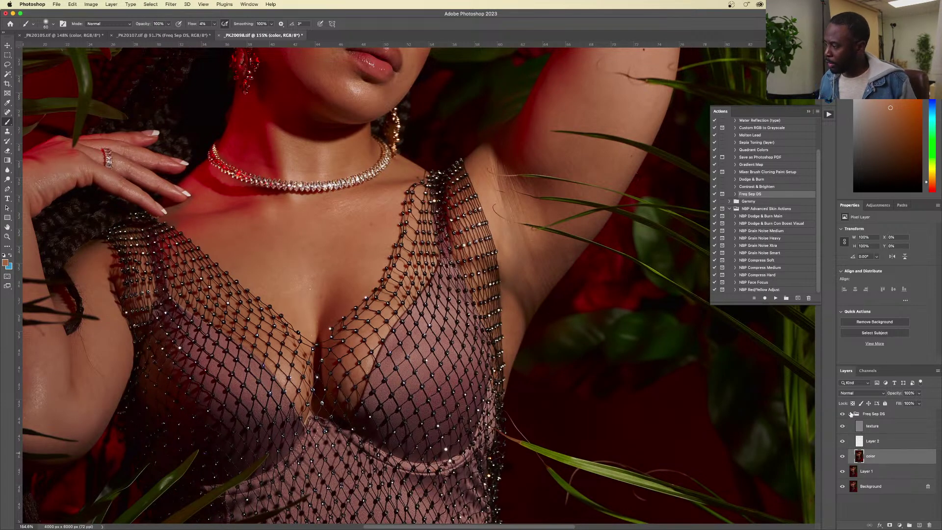
pyautogui.click(875, 476)
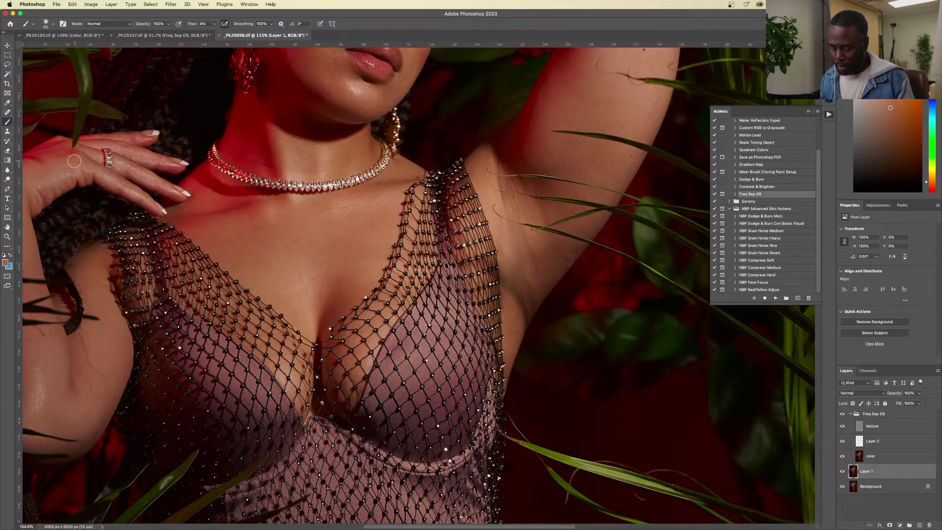
pyautogui.press('l')
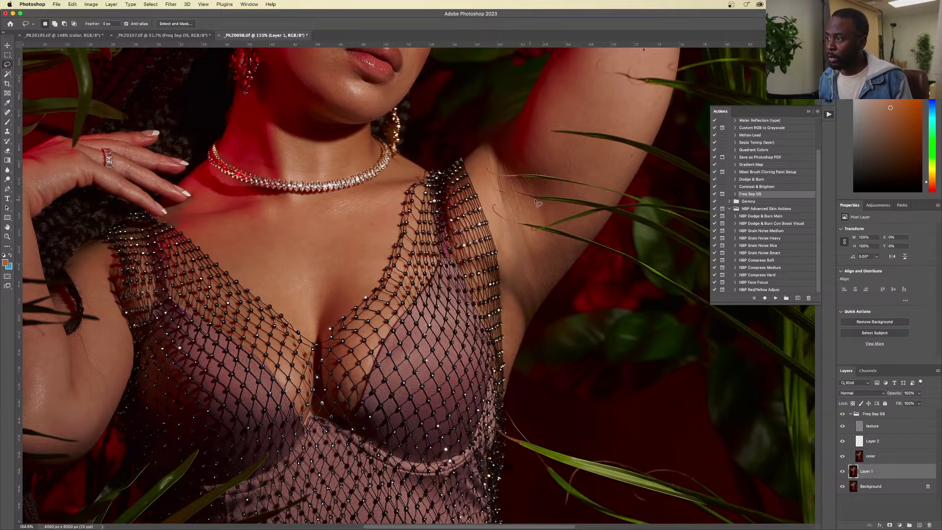
pyautogui.moveTo(552, 206)
pyautogui.mouseDown()
pyautogui.moveTo(503, 201)
pyautogui.moveTo(509, 215)
pyautogui.moveTo(537, 226)
pyautogui.moveTo(559, 212)
pyautogui.mouseUp()
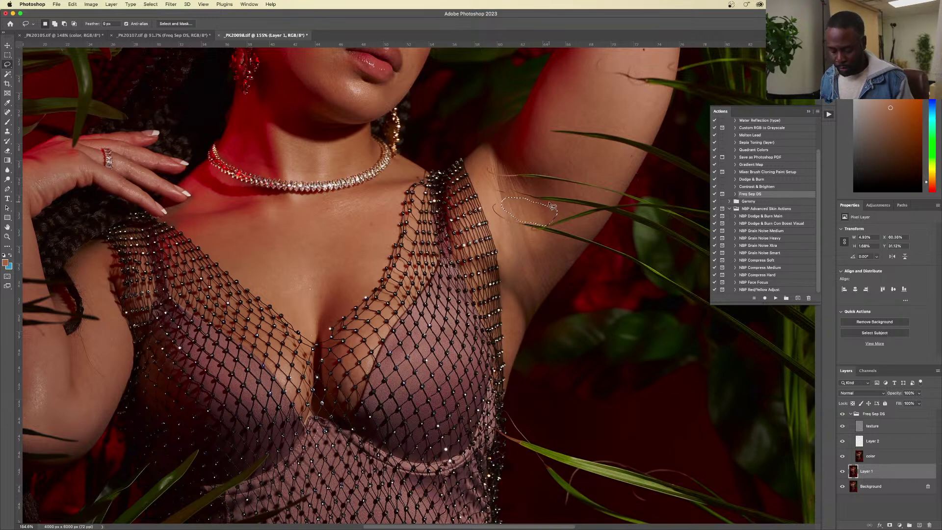
pyautogui.click(896, 457)
pyautogui.press('super+j')
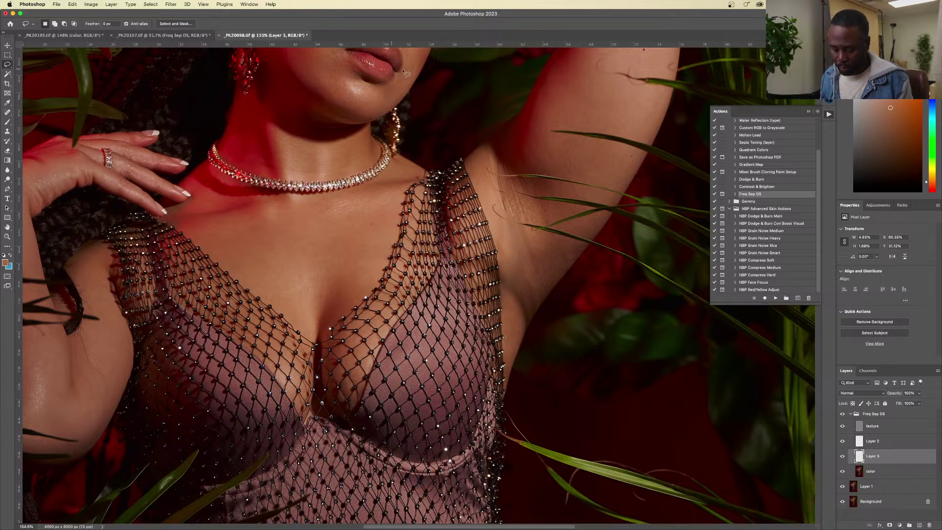
pyautogui.press('h')
pyautogui.moveTo(543, 211); pyautogui.dragTo(523, 252)
pyautogui.press('v')
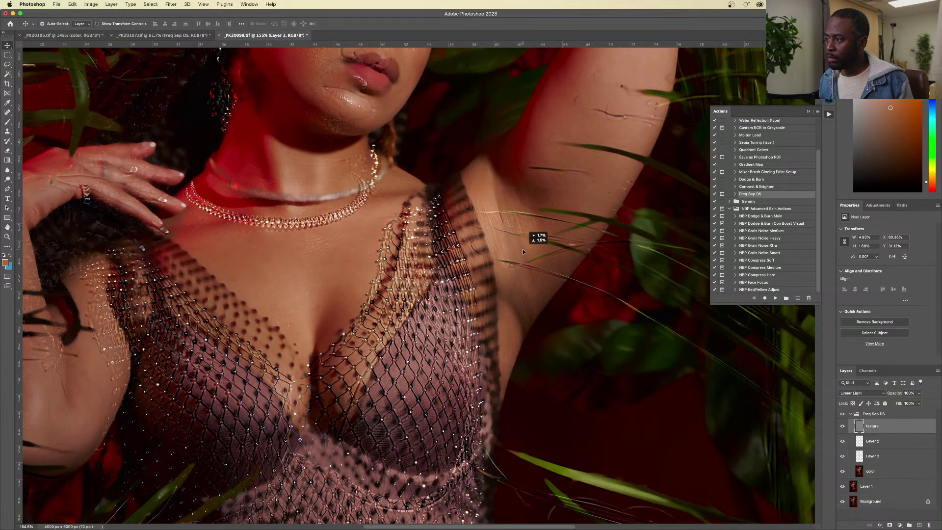
pyautogui.press('super+z')
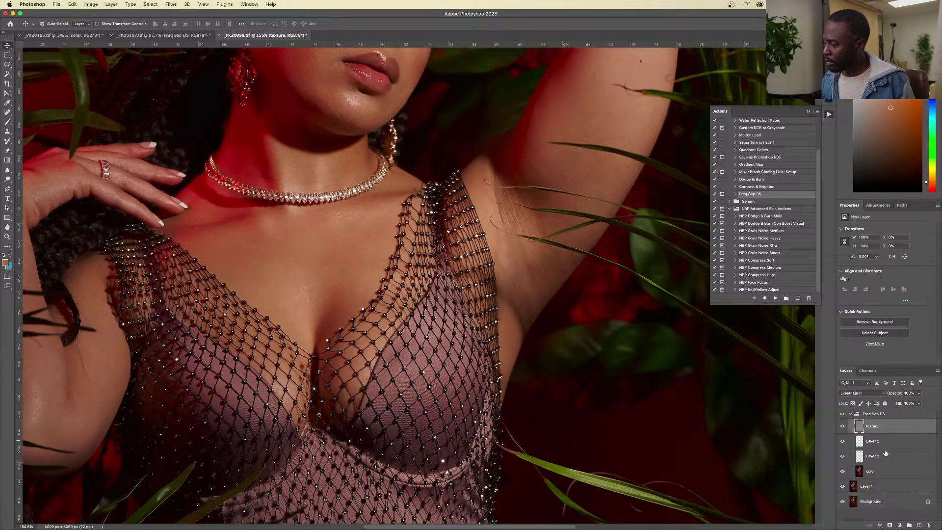
# Step: Enlarge the copied skin patch over the underarm with a free transform and duplicate its layer
pyautogui.click(886, 450)
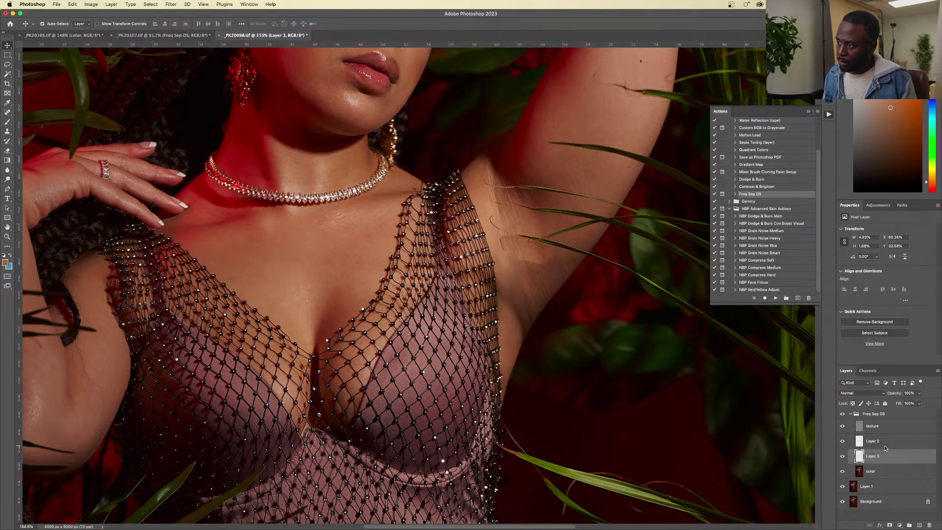
pyautogui.press('super+t')
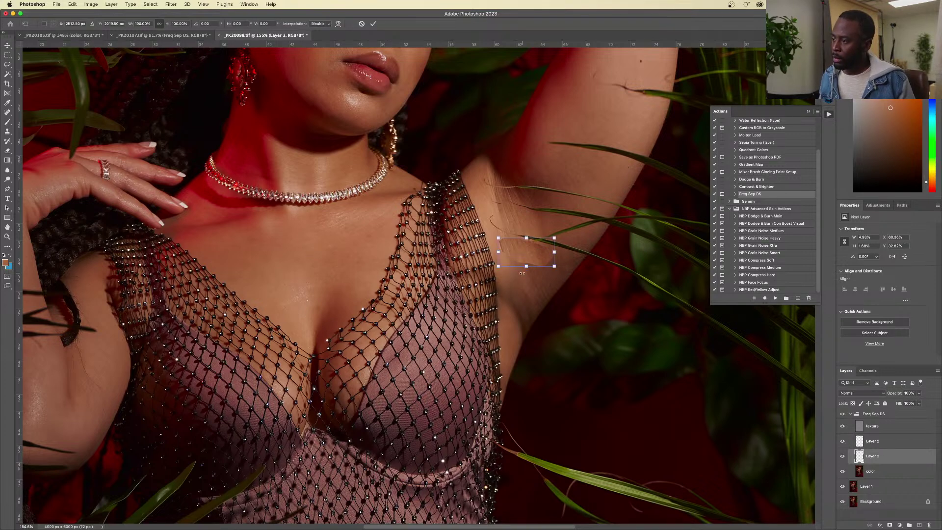
pyautogui.moveTo(526, 266)
pyautogui.mouseDown()
pyautogui.moveTo(526, 282)
pyautogui.moveTo(535, 280)
pyautogui.mouseUp()
pyautogui.moveTo(578, 252); pyautogui.dragTo(543, 250)
pyautogui.press('Return')
pyautogui.press('super+j')
pyautogui.moveTo(543, 256); pyautogui.dragTo(544, 270)
pyautogui.press('super+z')
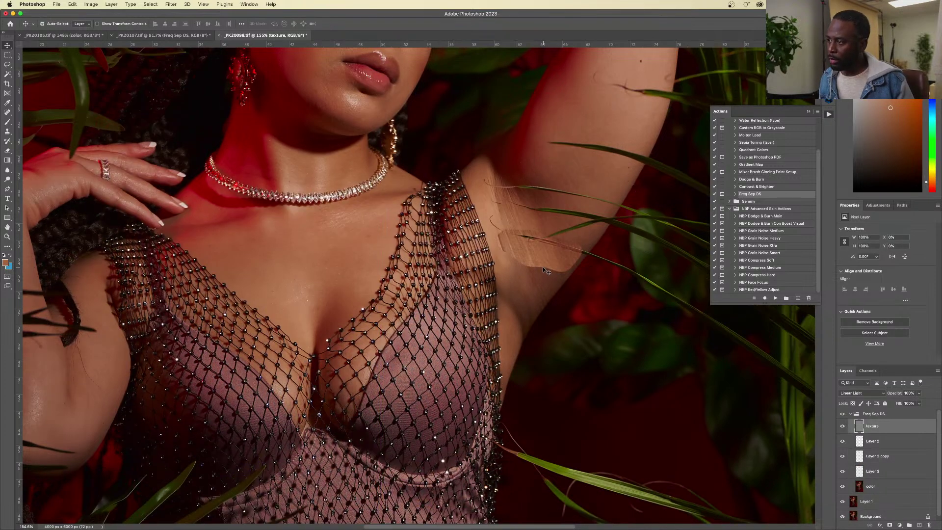
pyautogui.click(880, 460)
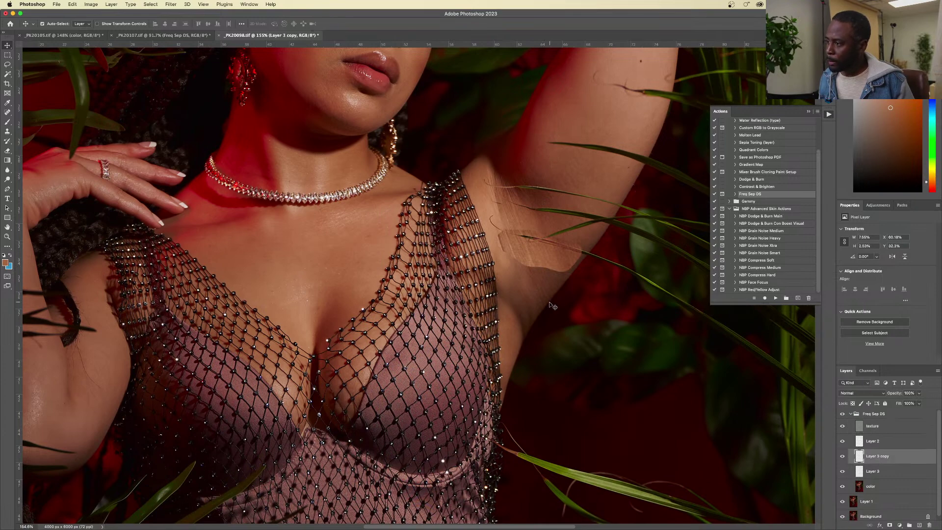
pyautogui.moveTo(545, 263); pyautogui.dragTo(545, 266)
pyautogui.press('super+z')
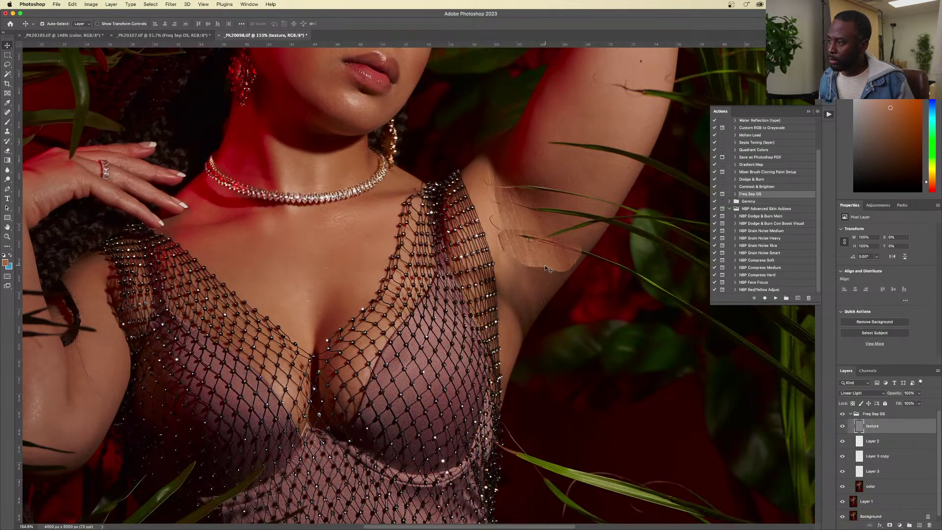
pyautogui.press('Down')
pyautogui.press('Down')
pyautogui.press('Down')
pyautogui.press('Down')
pyautogui.press('Down')
pyautogui.press('Down')
pyautogui.press('Down')
pyautogui.press('Down')
pyautogui.press('Down')
pyautogui.press('Down')
pyautogui.press('Down')
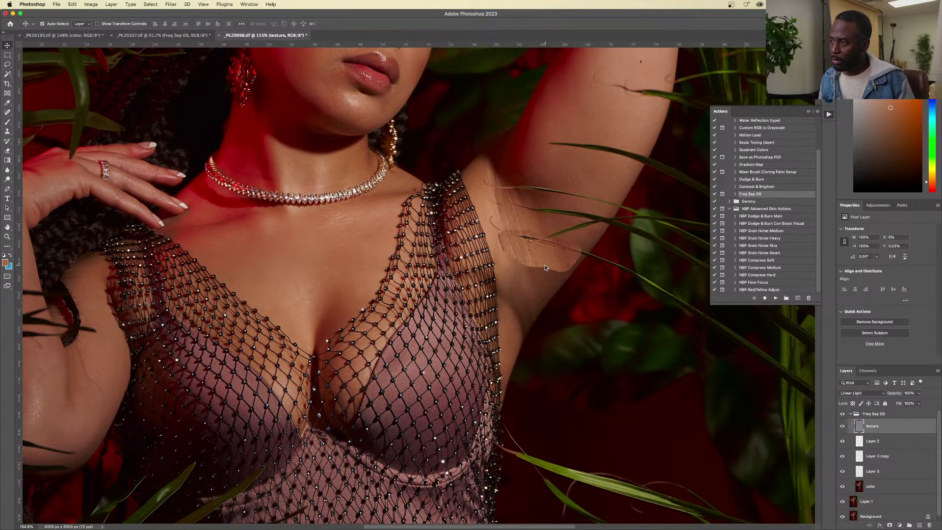
pyautogui.press('super+z')
pyautogui.press('super+z')
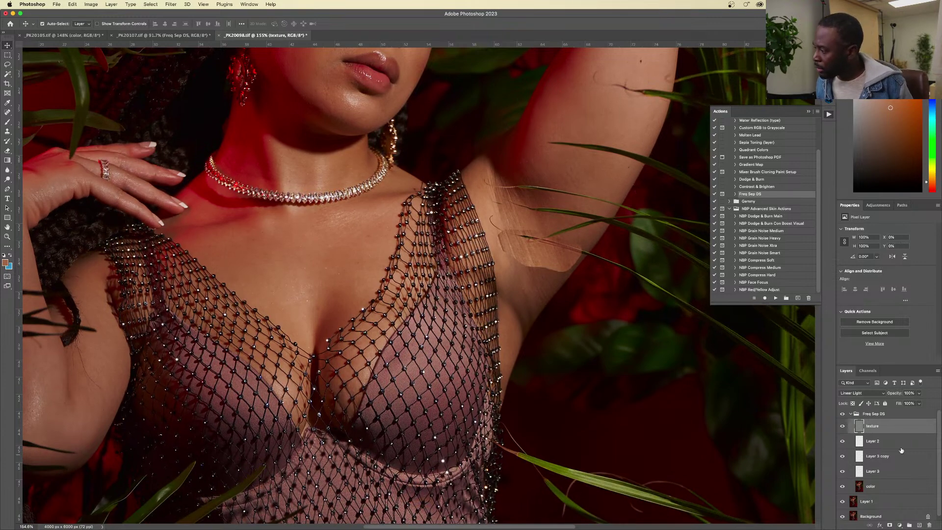
# Step: Hide the texture layer and Layer 2, move the duplicated patch below the first one and merge it down into Layer 3
pyautogui.click(844, 427)
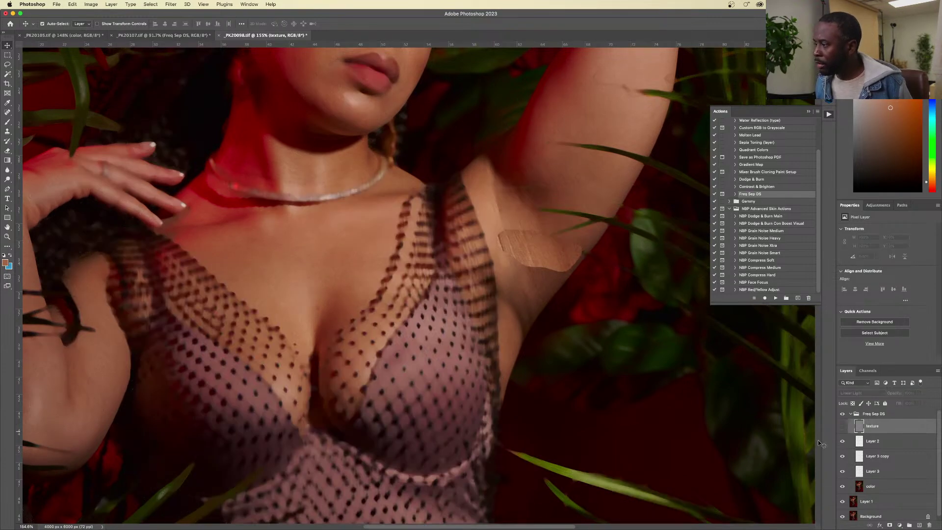
pyautogui.click(842, 441)
pyautogui.click(880, 457)
pyautogui.moveTo(539, 268); pyautogui.dragTo(536, 294)
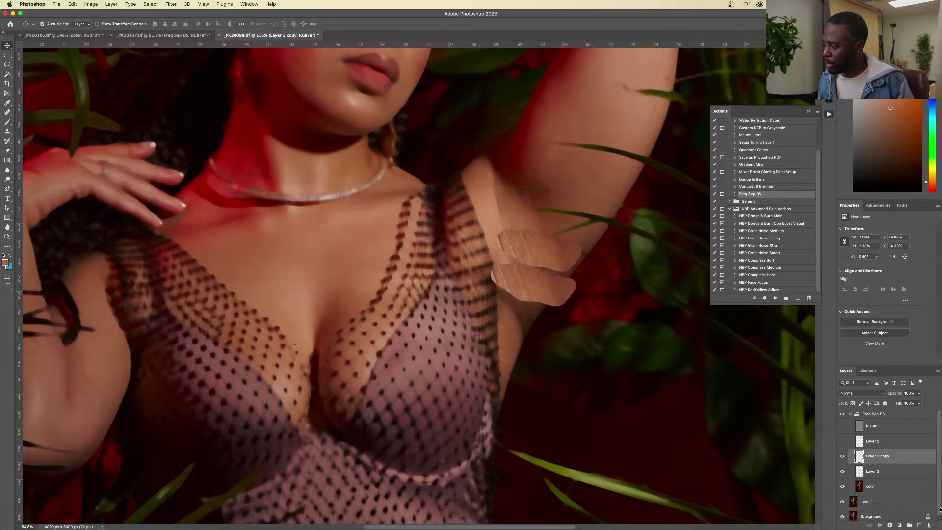
pyautogui.click(843, 472)
pyautogui.click(843, 472)
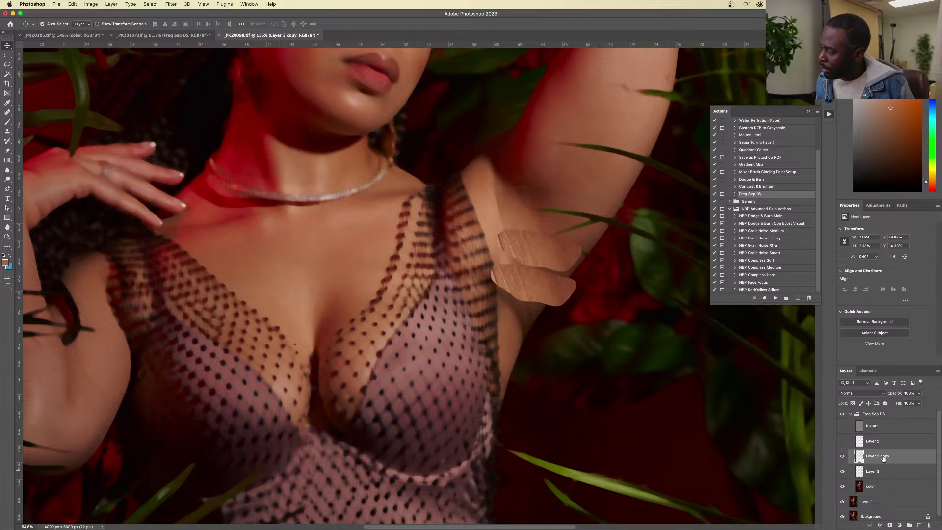
pyautogui.click(937, 372)
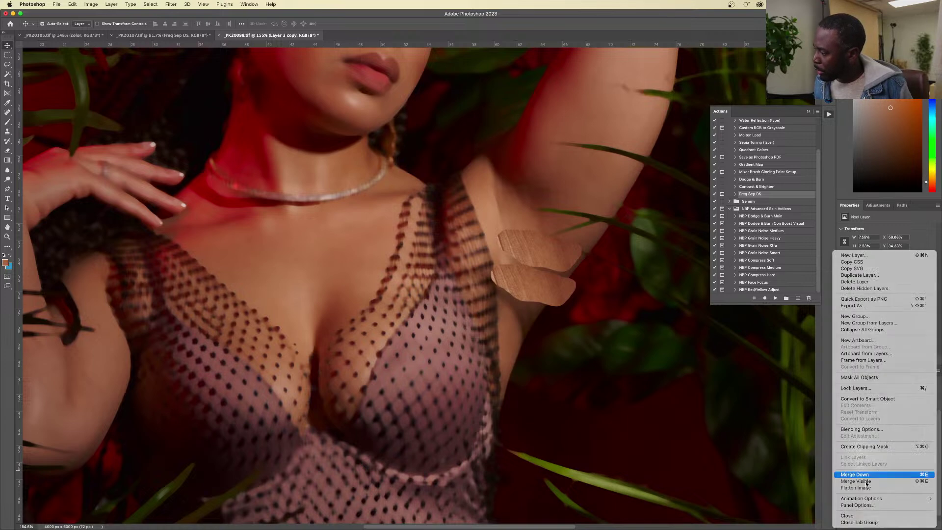
pyautogui.click(872, 475)
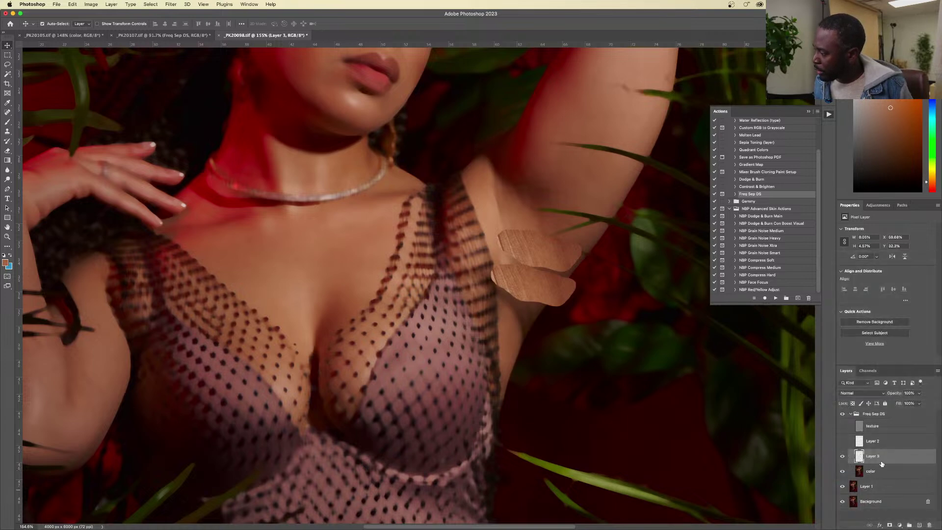
# Step: Add a layer mask to the merged patch and blend its edges with a black brush at 18% flow
pyautogui.click(889, 526)
pyautogui.press('b')
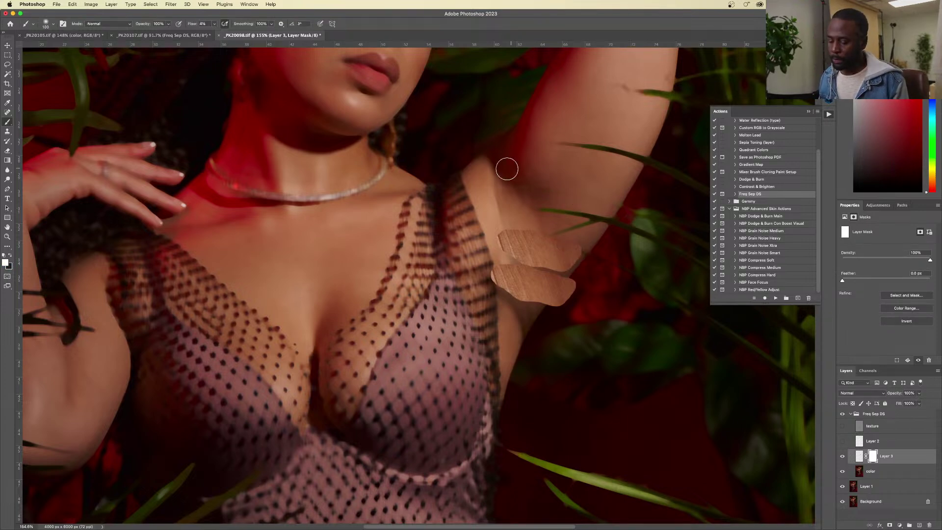
pyautogui.press('x')
pyautogui.press(']')
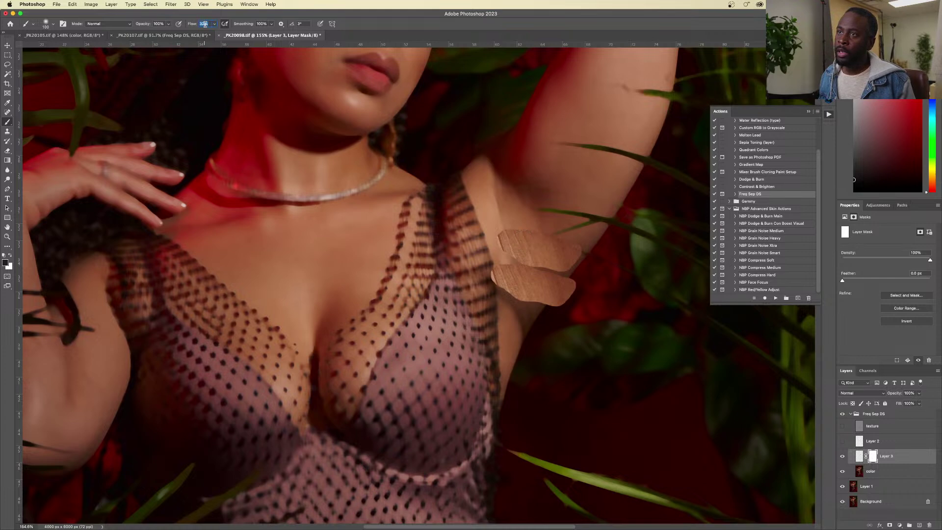
pyautogui.press('Return')
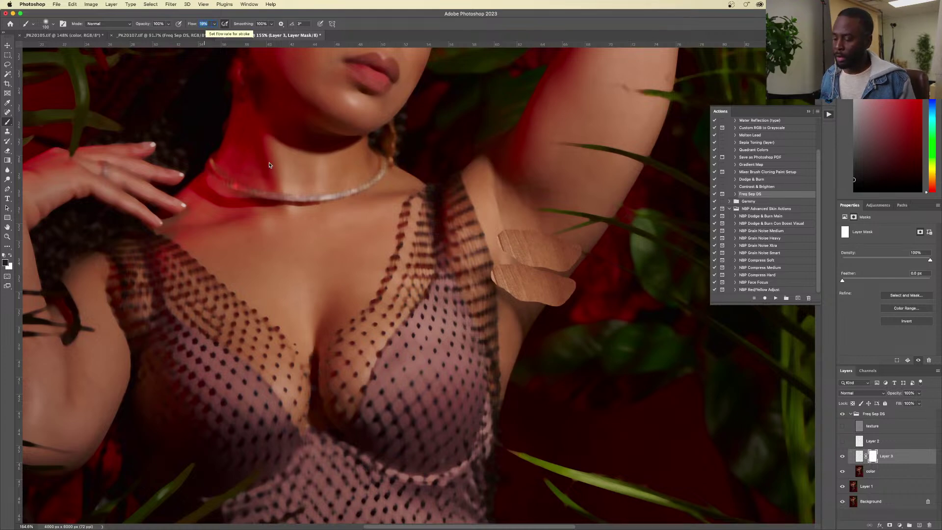
pyautogui.moveTo(584, 246)
pyautogui.mouseDown()
pyautogui.moveTo(563, 296)
pyautogui.moveTo(523, 324)
pyautogui.moveTo(579, 286)
pyautogui.moveTo(537, 317)
pyautogui.moveTo(576, 282)
pyautogui.moveTo(541, 298)
pyautogui.moveTo(579, 260)
pyautogui.moveTo(563, 273)
pyautogui.moveTo(592, 279)
pyautogui.mouseUp()
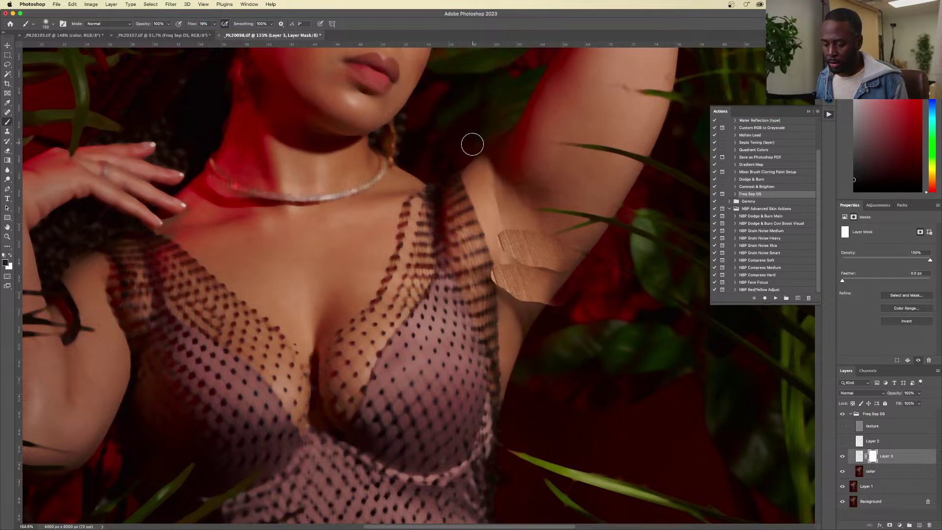
pyautogui.press('[')
pyautogui.press('[')
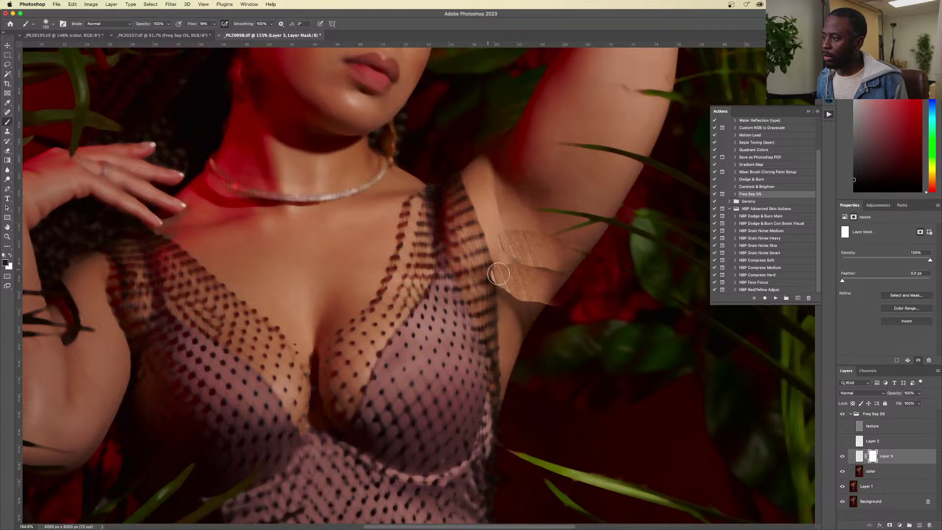
pyautogui.moveTo(498, 278)
pyautogui.mouseDown()
pyautogui.moveTo(495, 294)
pyautogui.moveTo(491, 285)
pyautogui.moveTo(510, 296)
pyautogui.mouseUp()
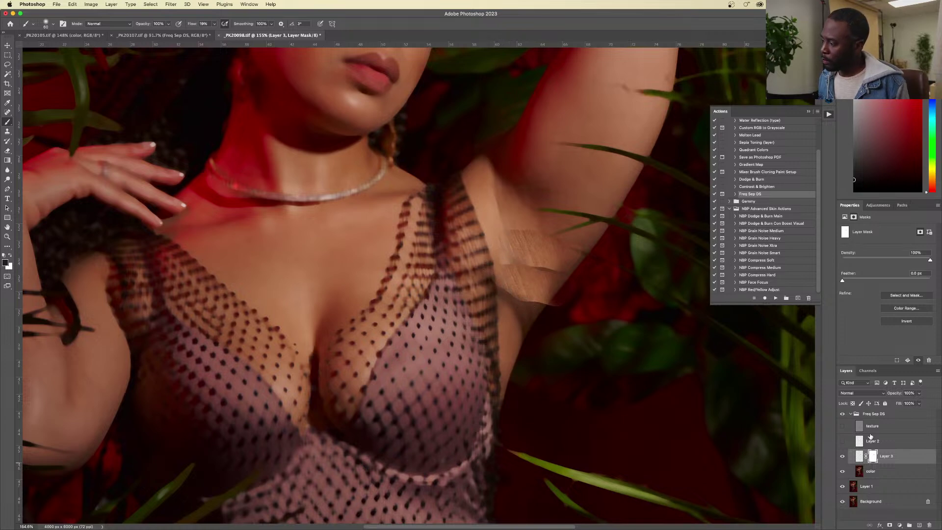
# Step: Show the texture layer and Layer 2 again, compare the underarm with the group and patch layers toggled, and check the whole figure
pyautogui.click(842, 441)
pyautogui.click(842, 426)
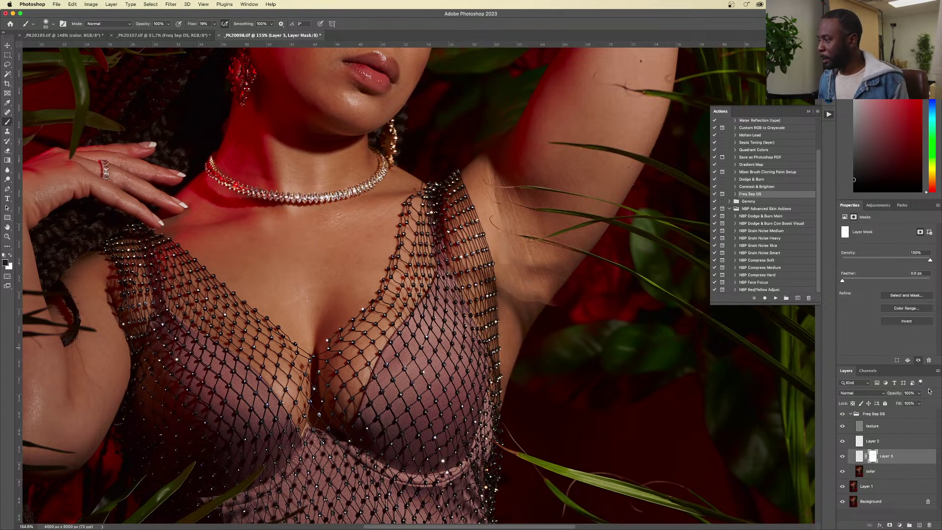
pyautogui.click(843, 415)
pyautogui.click(842, 415)
pyautogui.click(843, 415)
pyautogui.click(843, 415)
pyautogui.click(843, 415)
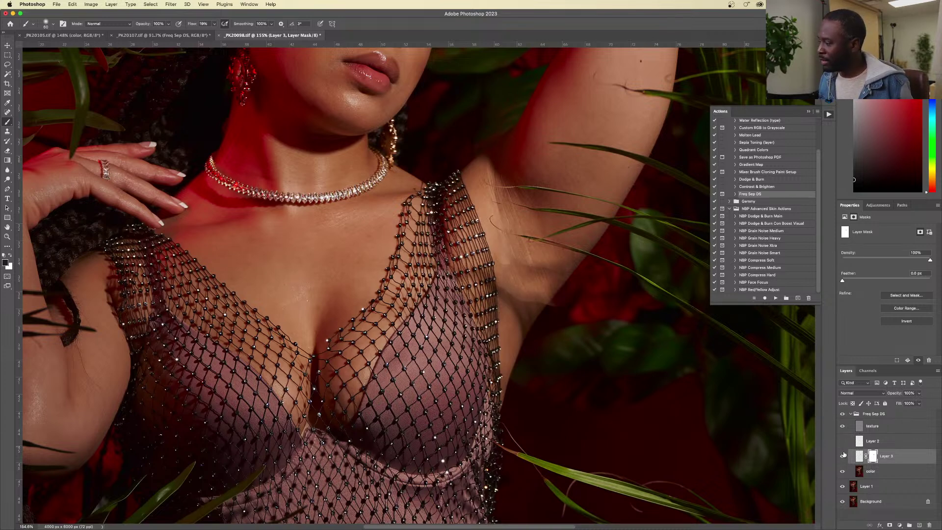
pyautogui.click(844, 456)
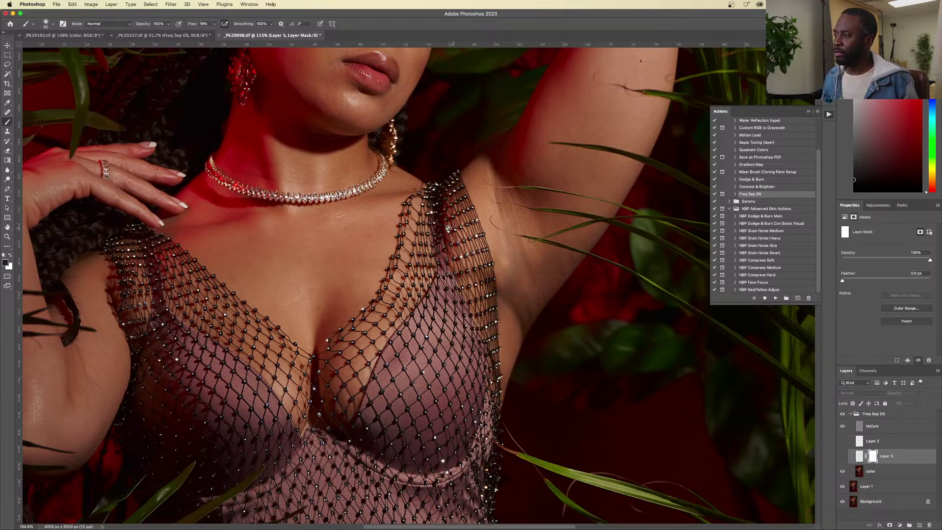
pyautogui.scroll(-5, 418, 223)
pyautogui.scroll(-2, 393, 105)
pyautogui.scroll(2, 392, 107)
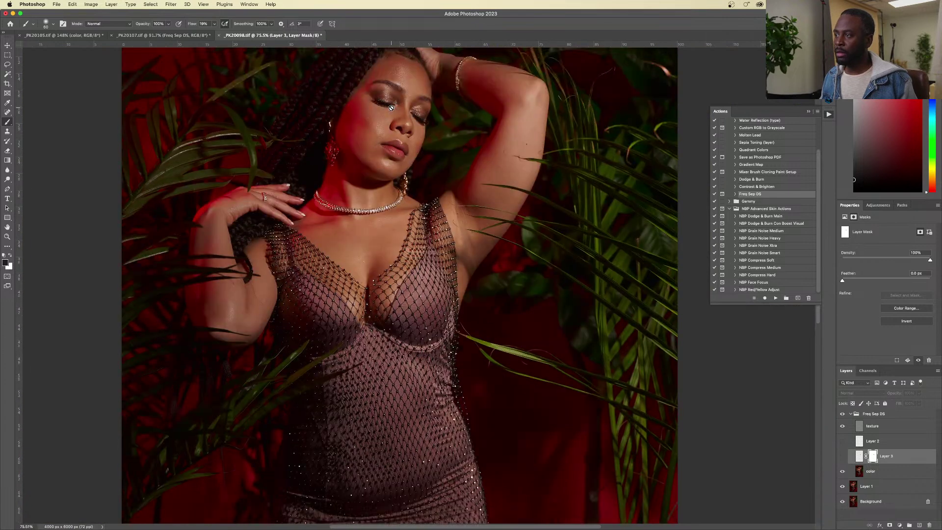
# Step: Make Layer 2 visible again and delete the masked skin patch layer
pyautogui.keyDown('shift'); pyautogui.click(892, 445); pyautogui.keyUp('shift')
pyautogui.click(842, 456)
pyautogui.click(842, 442)
pyautogui.click(843, 456)
pyautogui.click(888, 456)
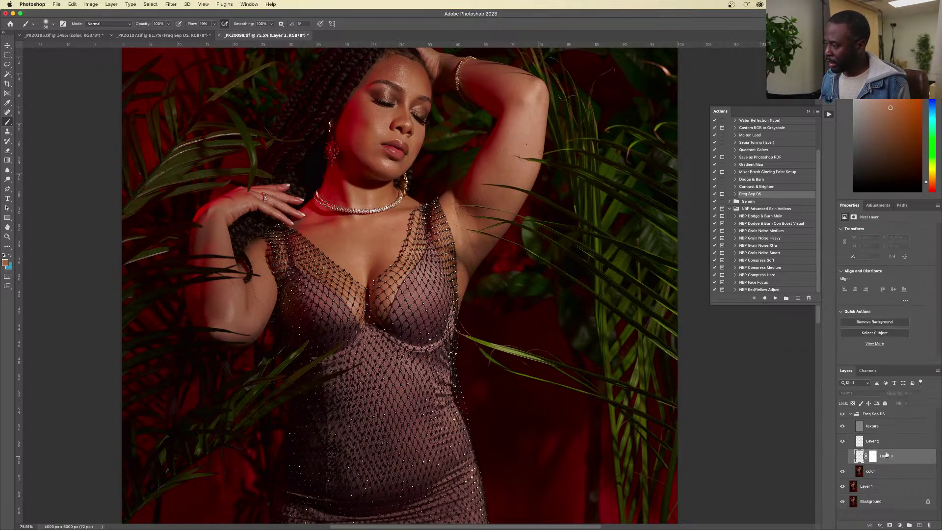
pyautogui.press('BackSpace')
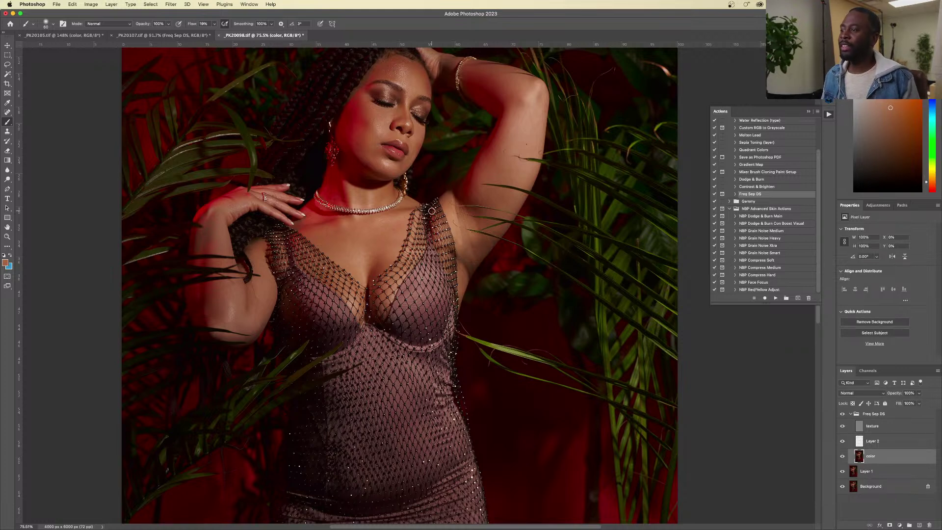
# Step: Collapse the Freq Sep DS group and add an empty layer above it
pyautogui.scroll(3, 412, 180)
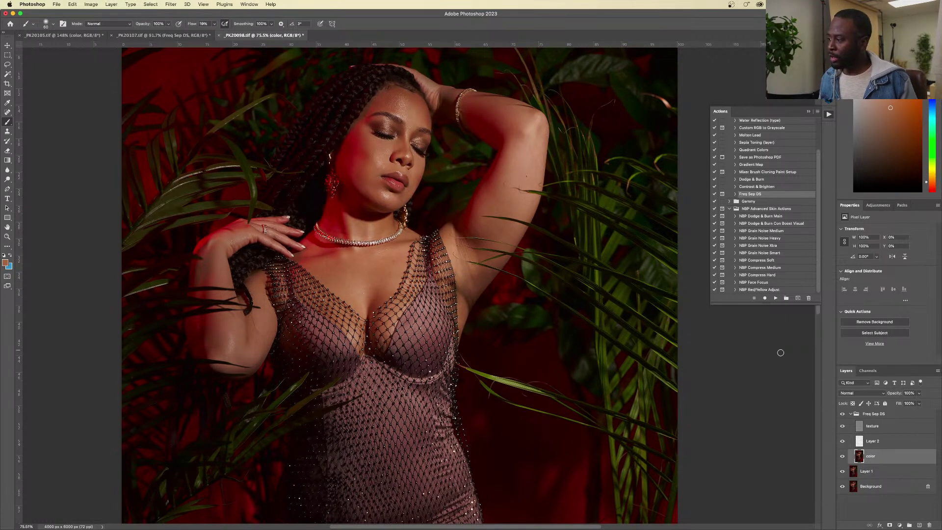
pyautogui.click(852, 415)
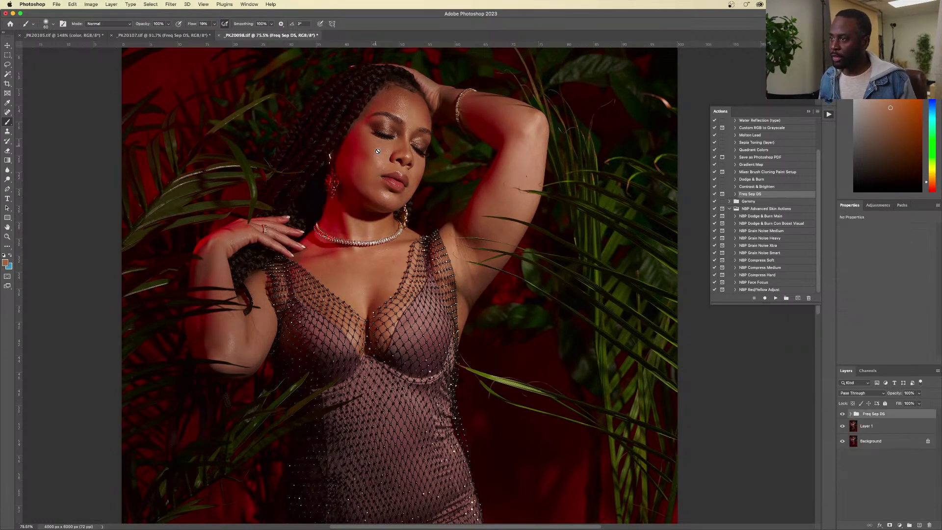
pyautogui.scroll(-3, 391, 142)
pyautogui.scroll(-2, 391, 141)
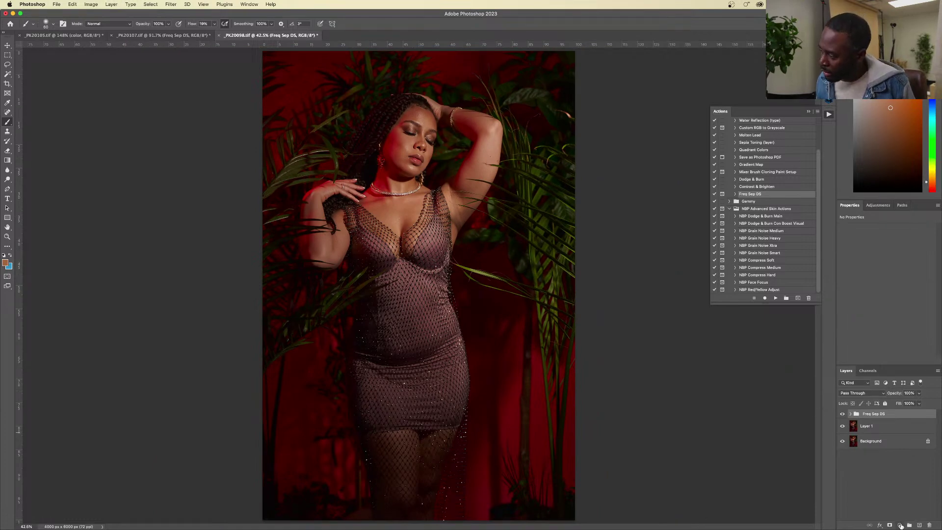
pyautogui.click(919, 525)
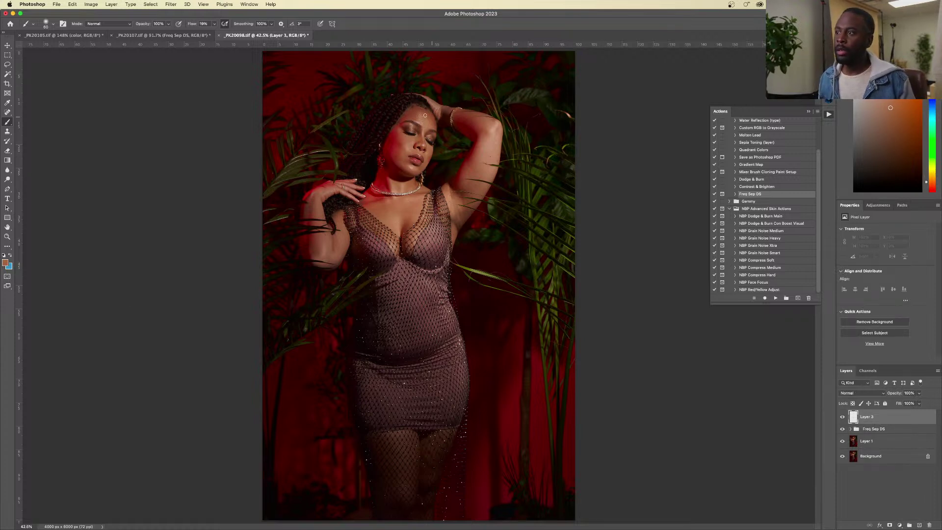
# Step: Enlarge the brush and paint solid skin colour over the whole face on the empty layer
pyautogui.press(']')
pyautogui.press(']')
pyautogui.press(']')
pyautogui.press(']')
pyautogui.press(']')
pyautogui.moveTo(415, 123)
pyautogui.mouseDown()
pyautogui.moveTo(406, 155)
pyautogui.moveTo(419, 109)
pyautogui.moveTo(413, 135)
pyautogui.moveTo(404, 114)
pyautogui.moveTo(428, 123)
pyautogui.moveTo(415, 175)
pyautogui.moveTo(390, 151)
pyautogui.moveTo(402, 172)
pyautogui.moveTo(416, 163)
pyautogui.moveTo(417, 115)
pyautogui.moveTo(398, 127)
pyautogui.moveTo(425, 147)
pyautogui.moveTo(390, 166)
pyautogui.moveTo(422, 108)
pyautogui.moveTo(398, 184)
pyautogui.mouseUp()
pyautogui.press('[')
pyautogui.press('[')
pyautogui.press('[')
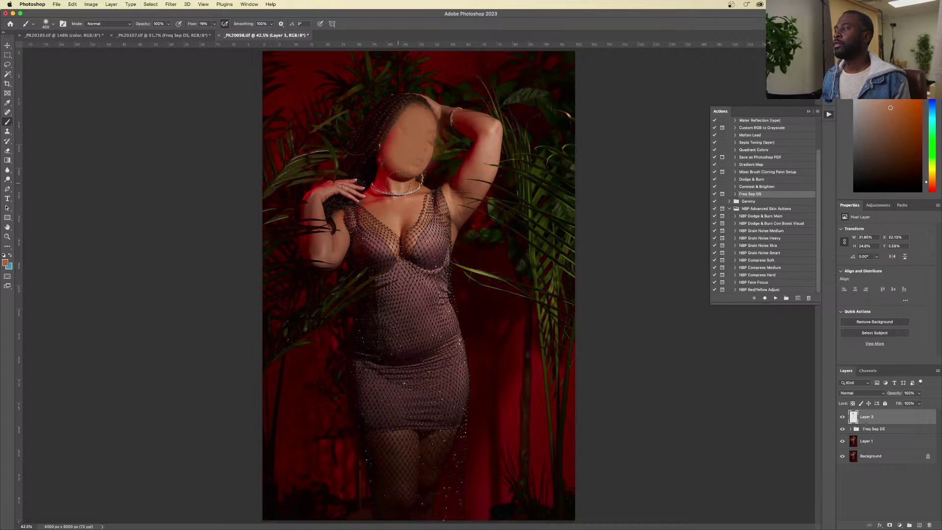
# Step: Run the NBP Face Focus action on the painted face layer and continue past its instructions
pyautogui.click(764, 283)
pyautogui.click(776, 298)
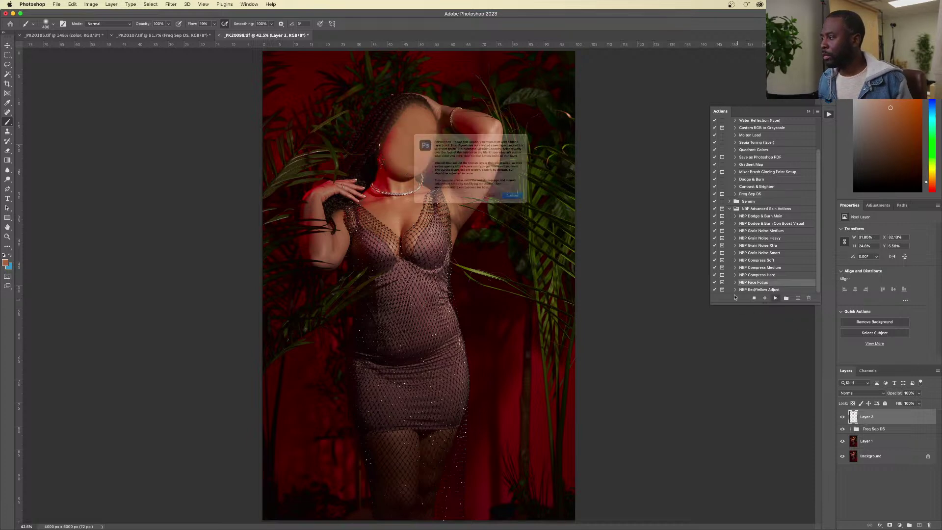
pyautogui.click(541, 215)
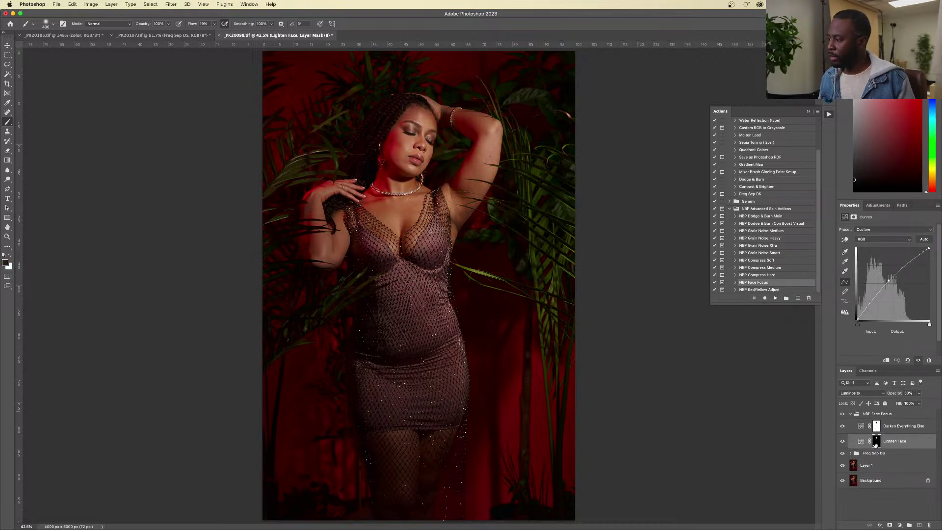
# Step: Compare the portrait with the NBP Face Focus group hidden and shown
pyautogui.click(843, 415)
pyautogui.click(843, 415)
pyautogui.click(844, 415)
pyautogui.click(844, 415)
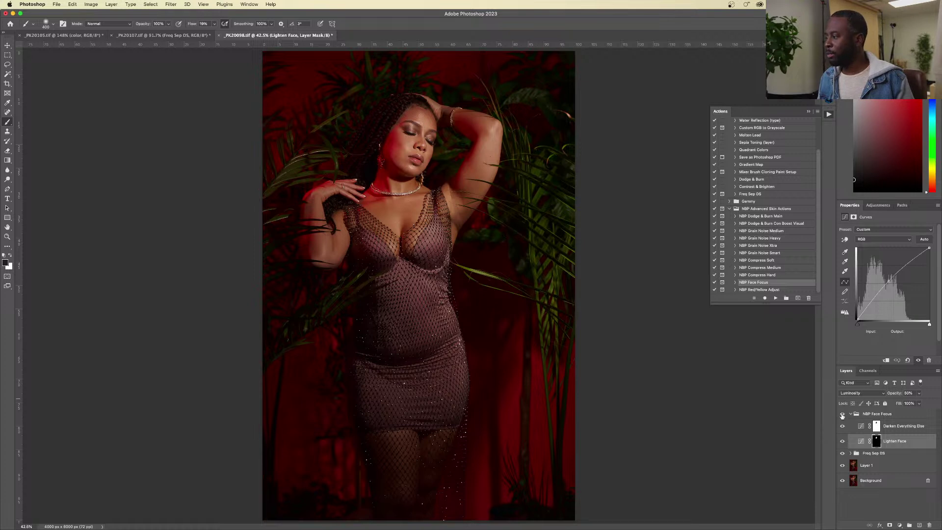
pyautogui.click(843, 415)
pyautogui.click(844, 415)
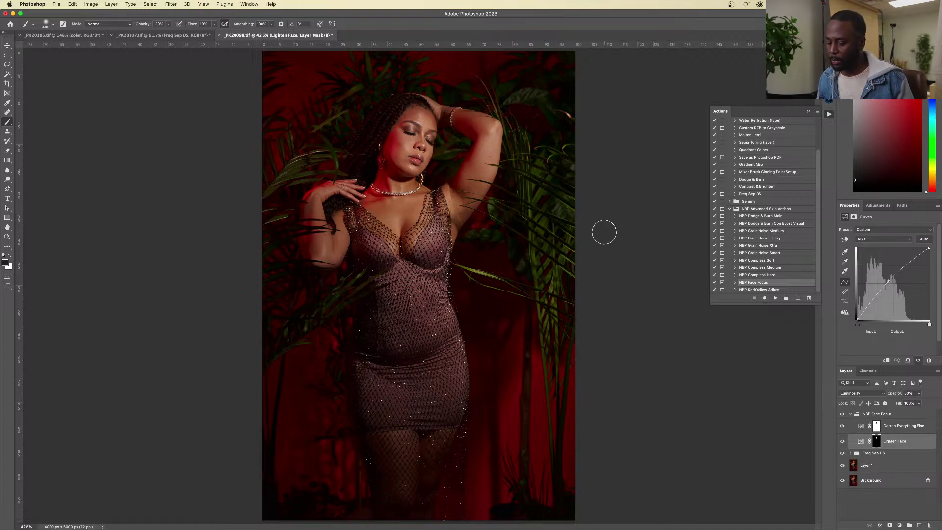
# Step: Collapse the NBP Face Focus group, flatten _PK20098.tif and save it
pyautogui.click(852, 414)
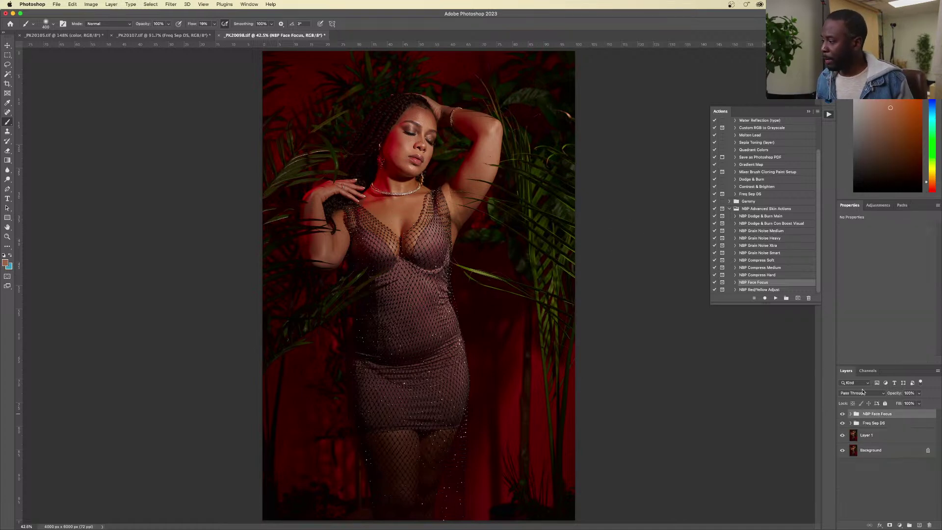
pyautogui.click(937, 372)
pyautogui.click(851, 488)
pyautogui.press('super+s')
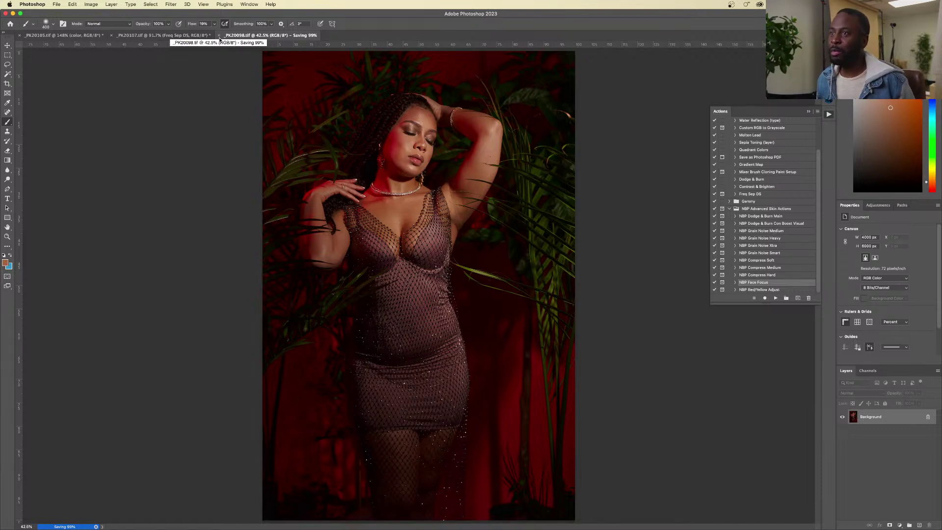
# Step: In _PK20107.tif, add an empty layer above the Freq Sep DS group and paint skin colour over the face
pyautogui.click(186, 35)
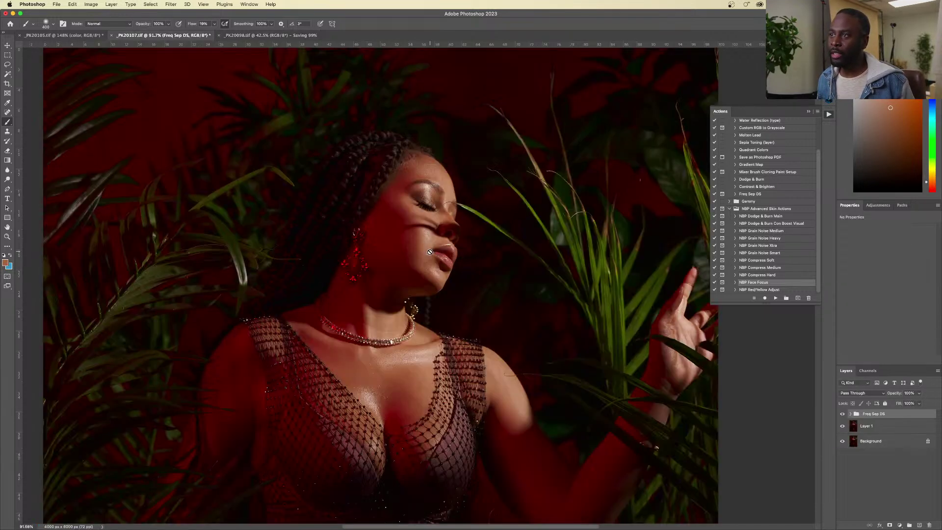
pyautogui.scroll(-6, 428, 233)
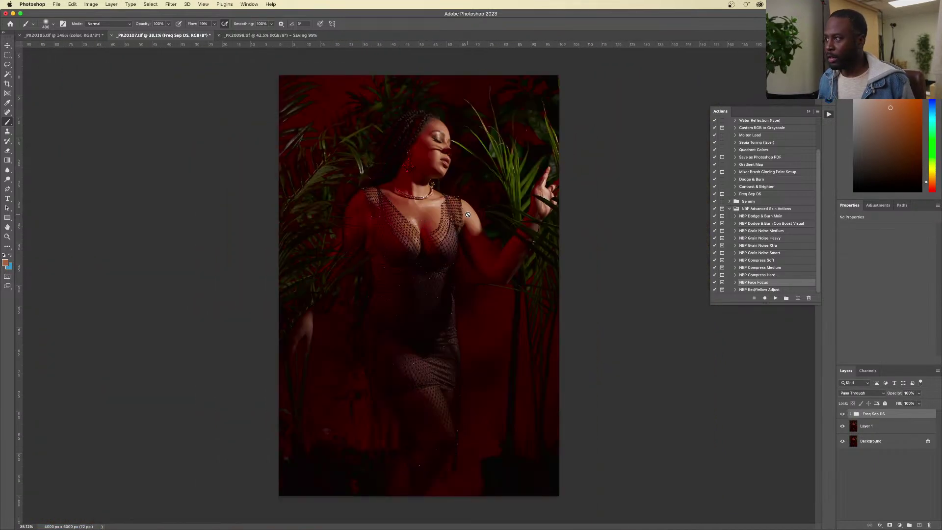
pyautogui.click(919, 524)
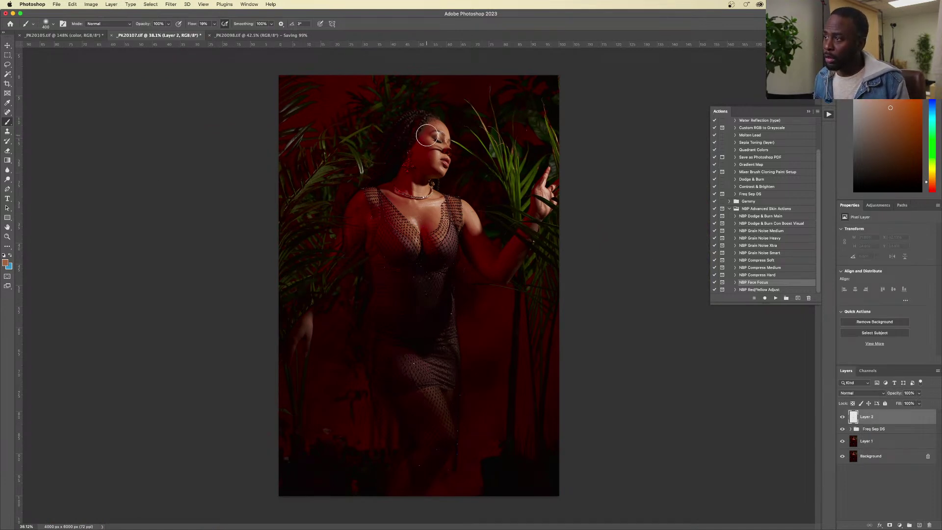
pyautogui.moveTo(441, 167)
pyautogui.mouseDown()
pyautogui.moveTo(438, 130)
pyautogui.moveTo(445, 136)
pyautogui.moveTo(436, 165)
pyautogui.moveTo(447, 168)
pyautogui.moveTo(436, 174)
pyautogui.moveTo(432, 128)
pyautogui.moveTo(443, 166)
pyautogui.moveTo(427, 159)
pyautogui.moveTo(435, 128)
pyautogui.moveTo(441, 174)
pyautogui.moveTo(432, 129)
pyautogui.mouseUp()
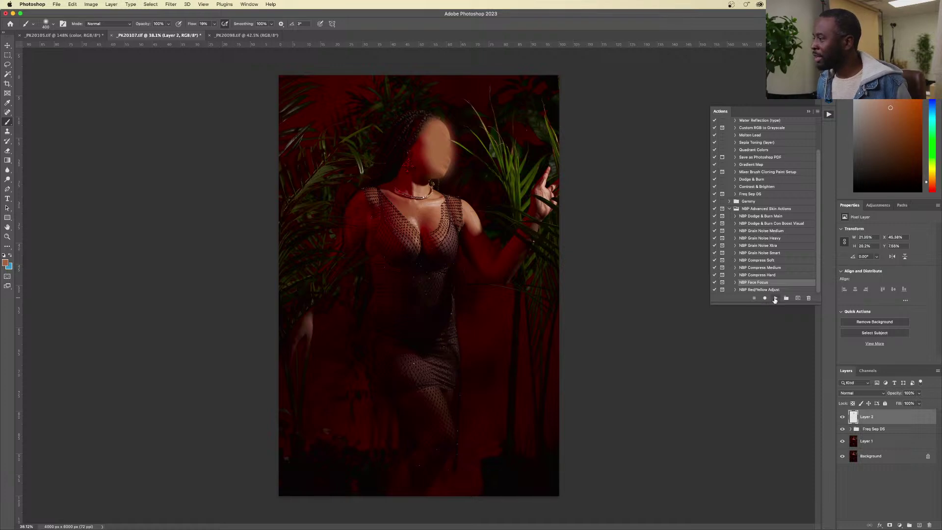
# Step: Run the NBP Face Focus action on _PK20107.tif and compare the image with its group hidden and shown
pyautogui.click(776, 298)
pyautogui.click(555, 216)
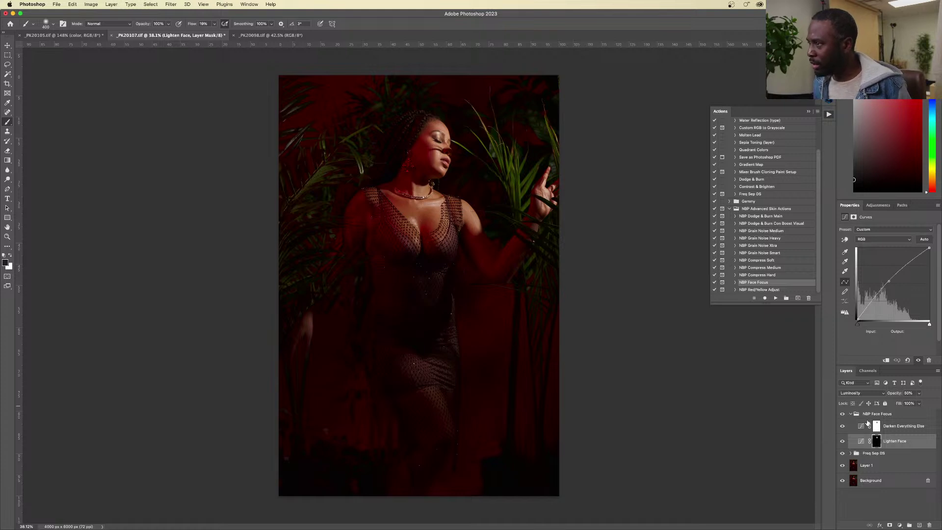
pyautogui.click(843, 415)
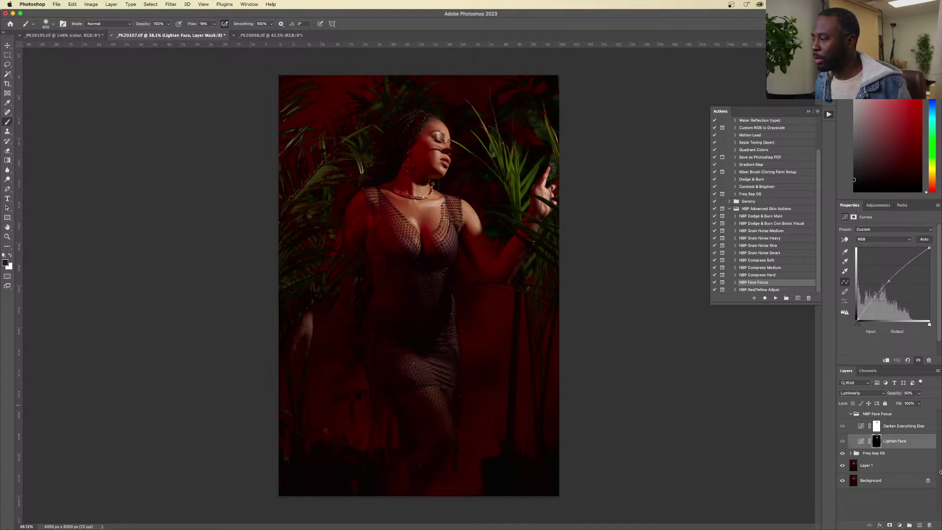
pyautogui.click(843, 414)
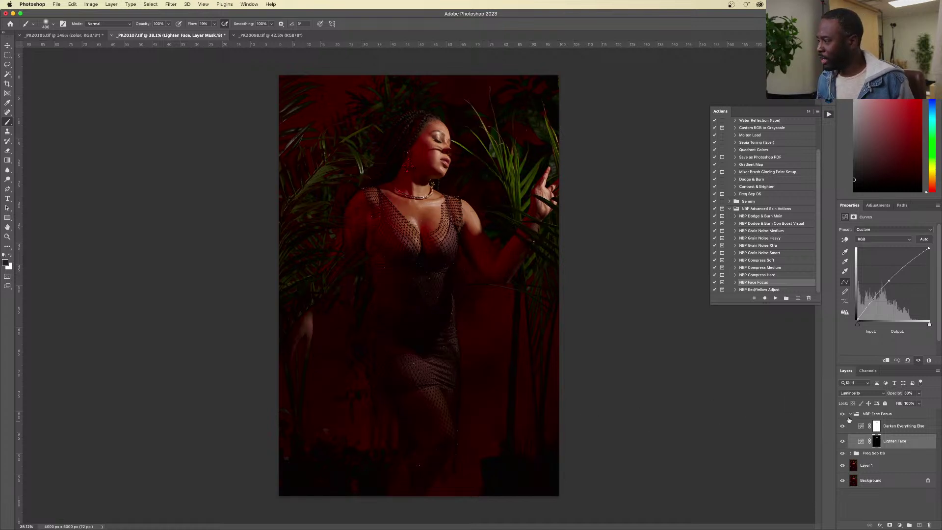
# Step: Collapse the NBP Face Focus group, flatten _PK20107.tif and save it
pyautogui.click(851, 415)
pyautogui.click(938, 372)
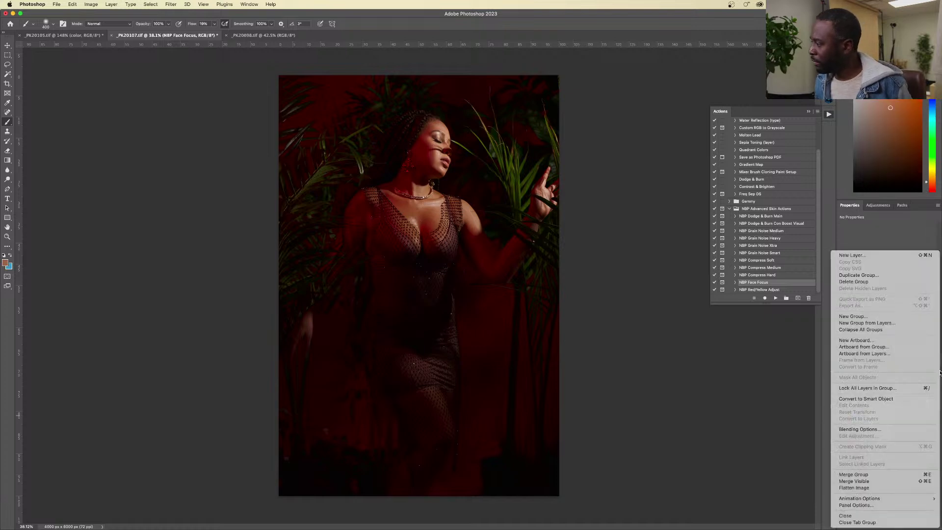
pyautogui.click(863, 488)
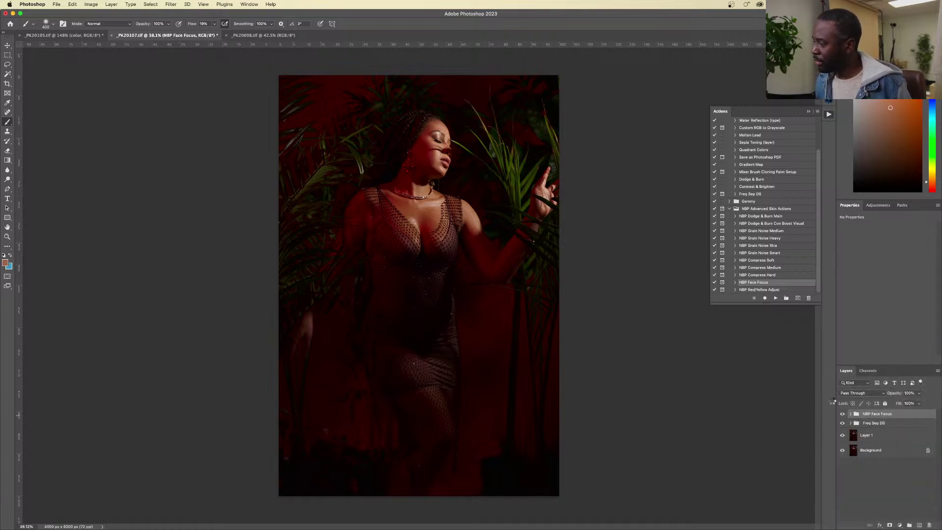
pyautogui.hotkey('ctrl', 's')
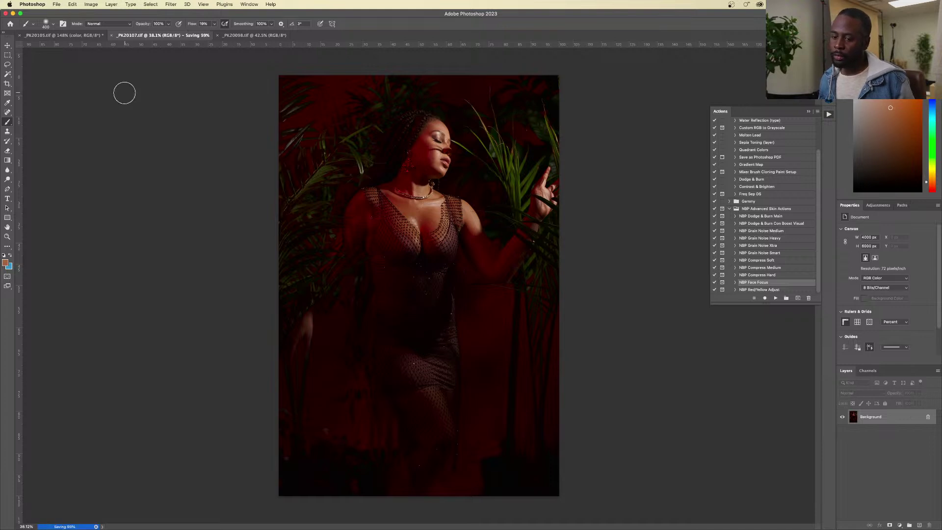
# Step: Close the finished _PK20098.tif and _PK20107.tif documents, leaving _PK20105.tif open
pyautogui.click(218, 35)
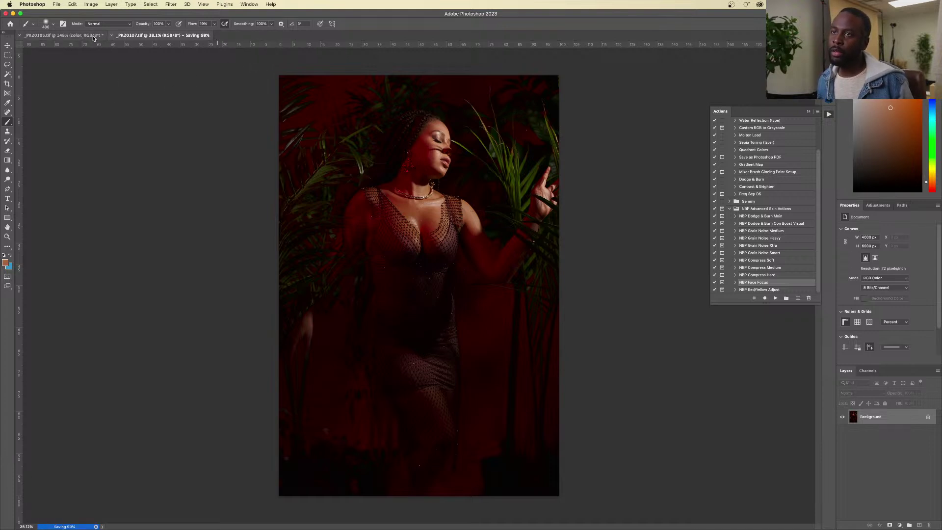
pyautogui.click(112, 36)
pyautogui.click(458, 184)
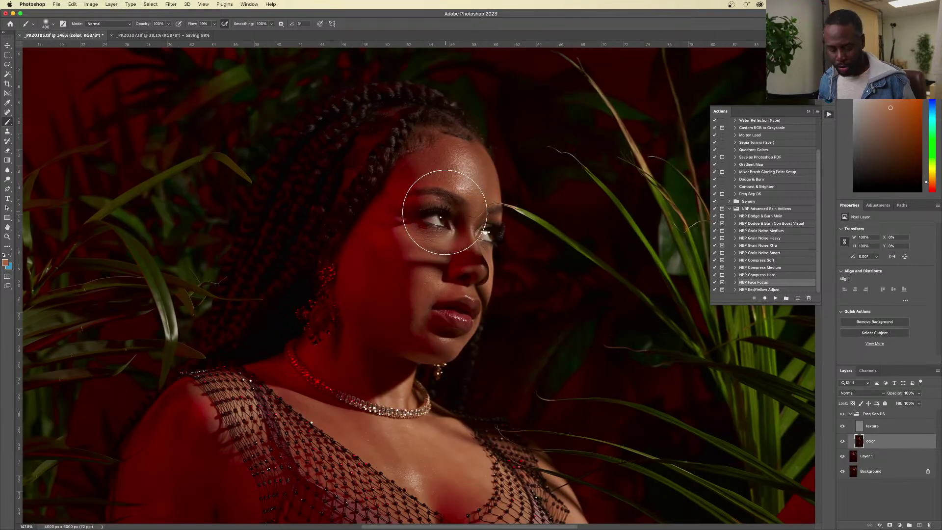
# Step: In _PK20105.tif, add an empty layer above the collapsed Freq Sep DS group and paint skin colour over the face
pyautogui.press('super+0')
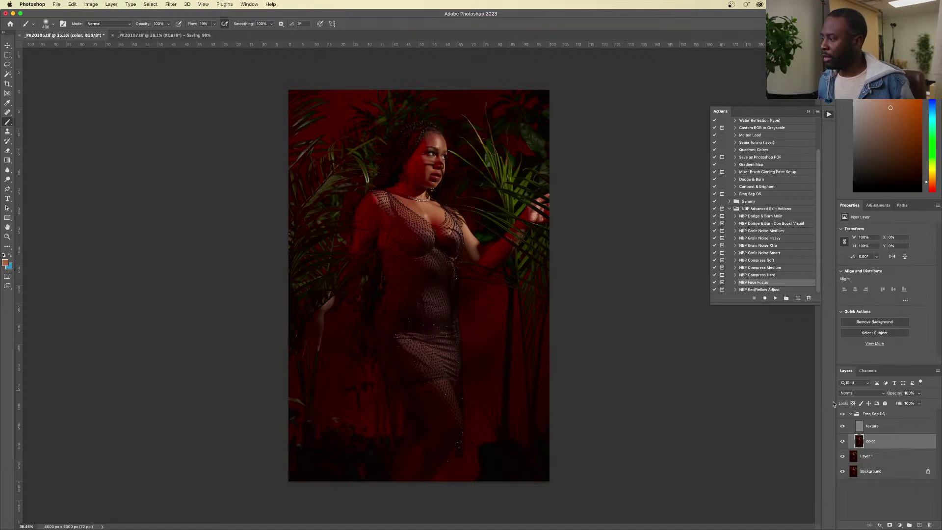
pyautogui.click(854, 417)
pyautogui.click(852, 414)
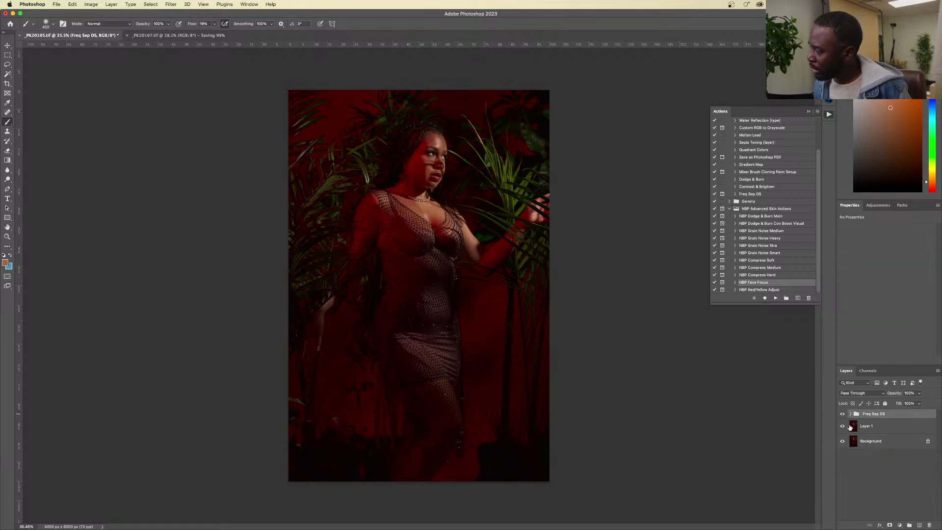
pyautogui.click(920, 525)
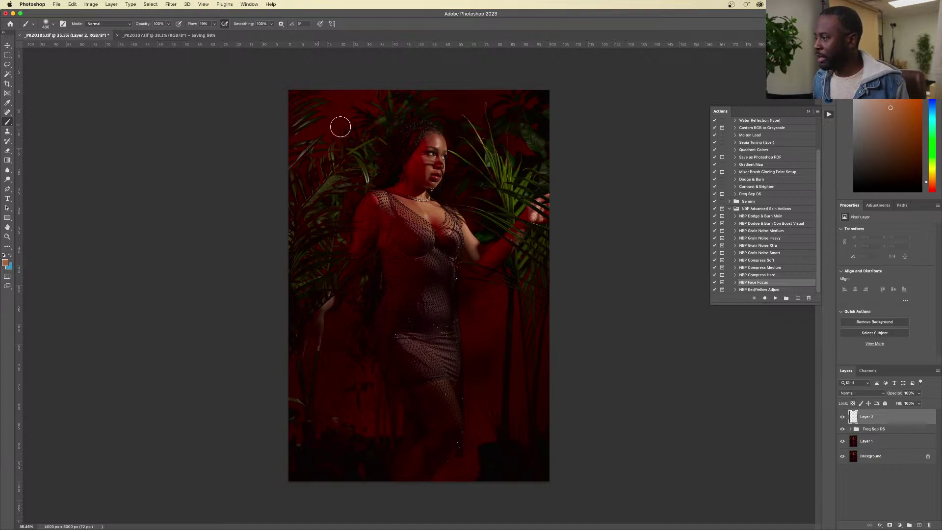
pyautogui.moveTo(436, 165)
pyautogui.mouseDown()
pyautogui.moveTo(427, 142)
pyautogui.moveTo(437, 138)
pyautogui.moveTo(427, 163)
pyautogui.moveTo(436, 144)
pyautogui.moveTo(435, 176)
pyautogui.moveTo(439, 146)
pyautogui.moveTo(422, 146)
pyautogui.moveTo(438, 159)
pyautogui.moveTo(430, 183)
pyautogui.moveTo(421, 150)
pyautogui.moveTo(426, 141)
pyautogui.moveTo(438, 147)
pyautogui.moveTo(444, 168)
pyautogui.moveTo(433, 180)
pyautogui.moveTo(440, 149)
pyautogui.moveTo(430, 185)
pyautogui.moveTo(438, 150)
pyautogui.moveTo(423, 143)
pyautogui.moveTo(421, 179)
pyautogui.moveTo(437, 135)
pyautogui.moveTo(432, 183)
pyautogui.moveTo(407, 172)
pyautogui.mouseUp()
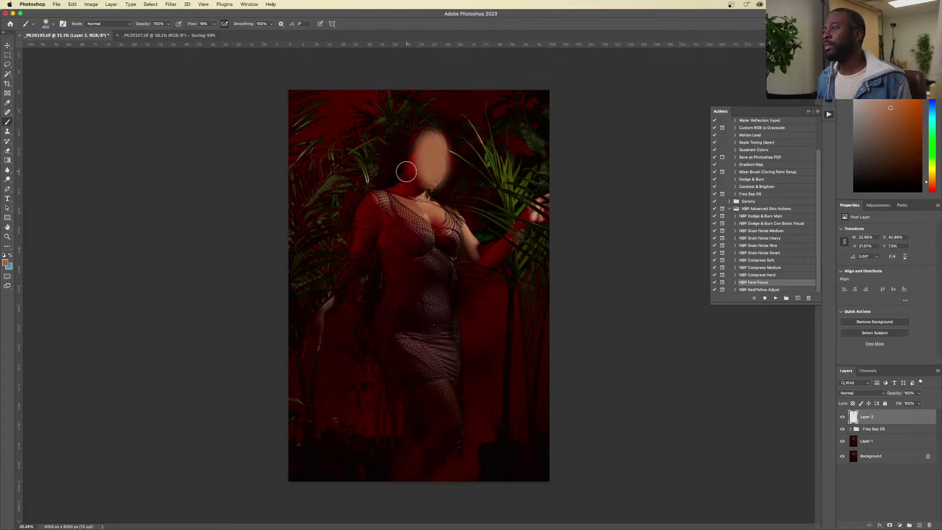
# Step: Run the NBP Face Focus action on _PK20105.tif and check the effect by toggling its group's visibility
pyautogui.click(775, 298)
pyautogui.click(532, 219)
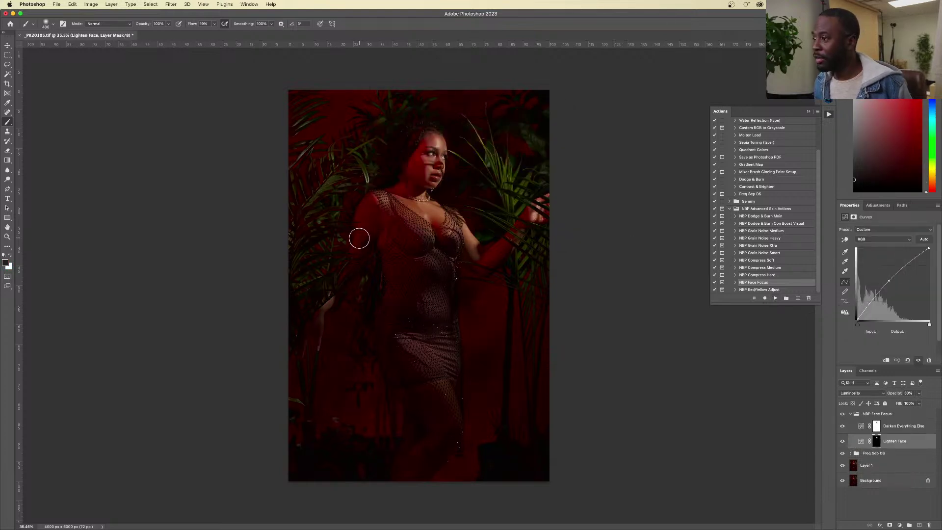
pyautogui.click(843, 415)
pyautogui.click(843, 415)
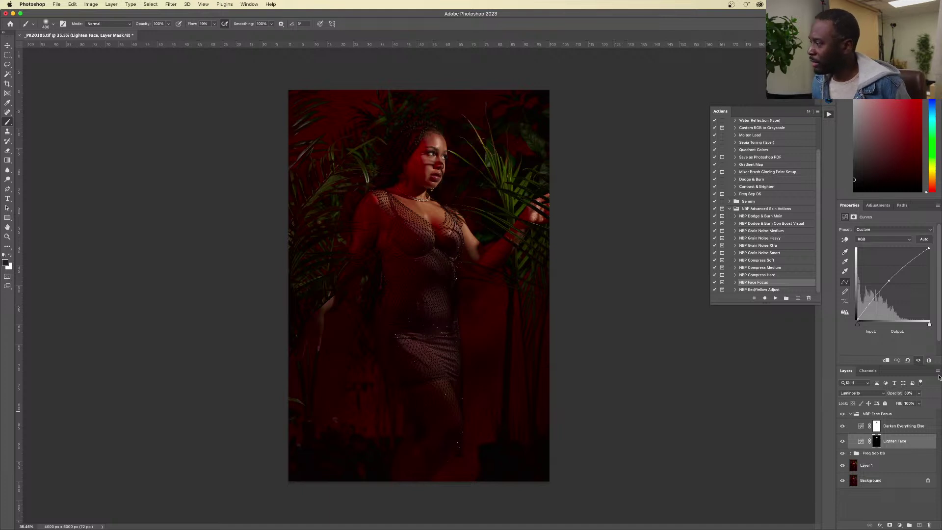
# Step: Flatten _PK20105.tif, then save and close it
pyautogui.click(852, 415)
pyautogui.click(939, 373)
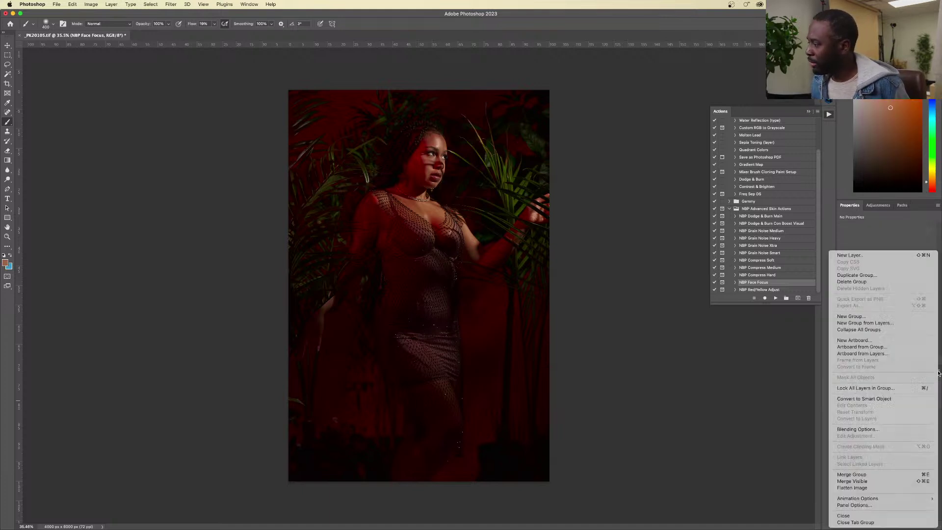
pyautogui.click(857, 489)
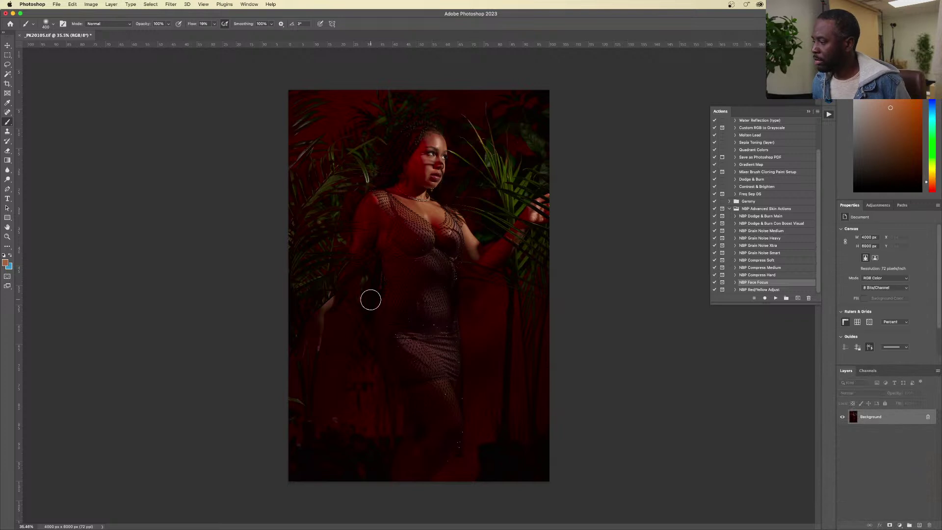
pyautogui.hotkey('ctrl', 's')
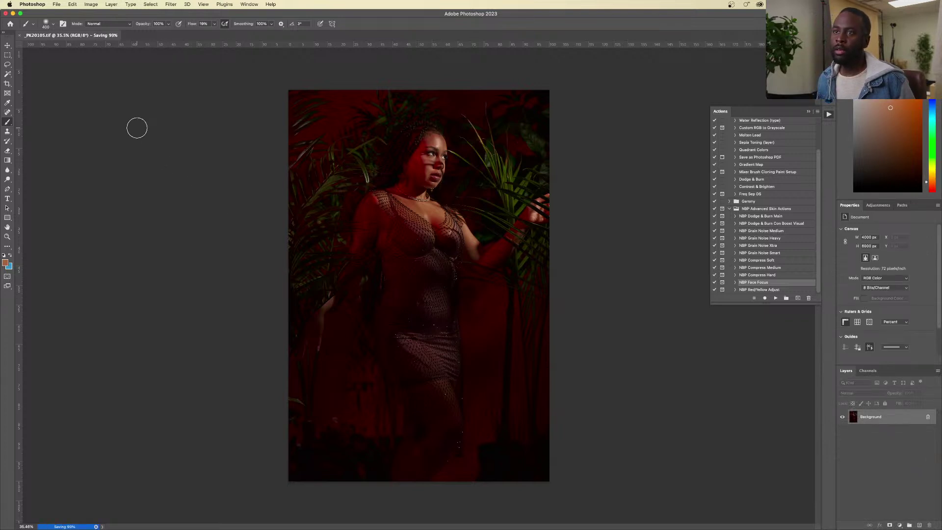
pyautogui.click(18, 35)
pyautogui.click(465, 185)
# Step: Switch to Capture One and dismiss the Resource Hub window to browse the Personal Shoot thumbnails
pyautogui.moveTo(534, 529)
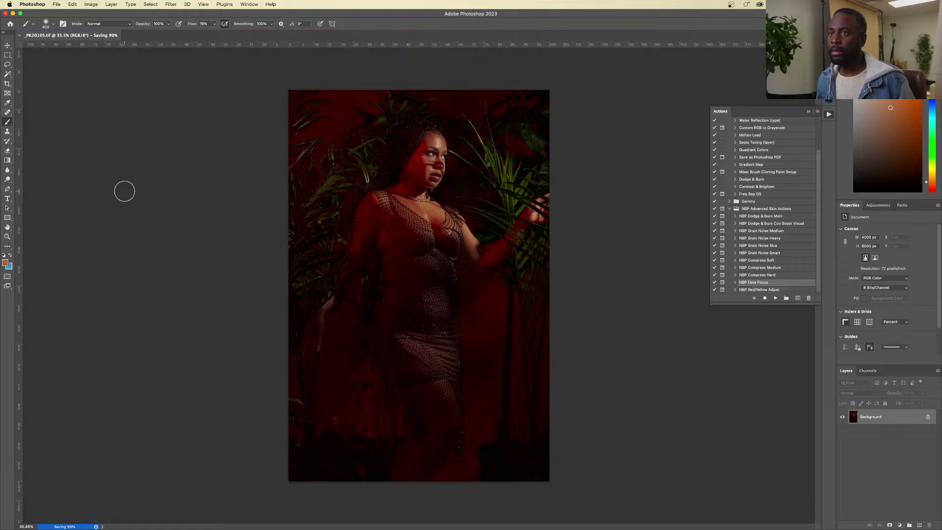
pyautogui.moveTo(432, 515)
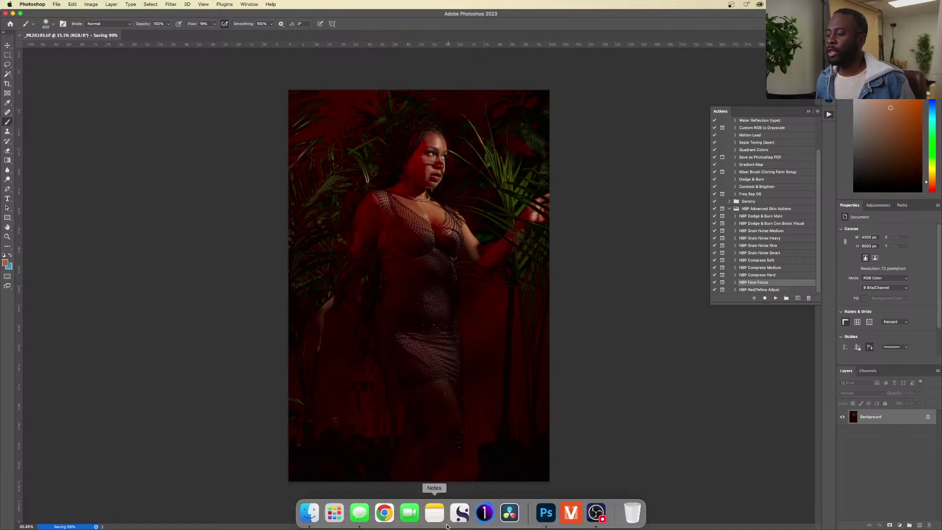
pyautogui.click(484, 512)
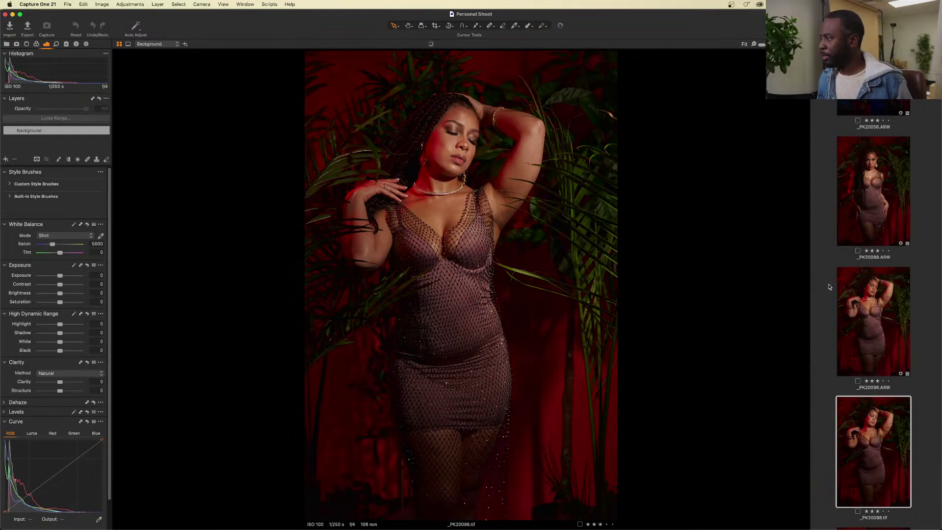
pyautogui.scroll(-3, 834, 298)
pyautogui.scroll(2, 833, 297)
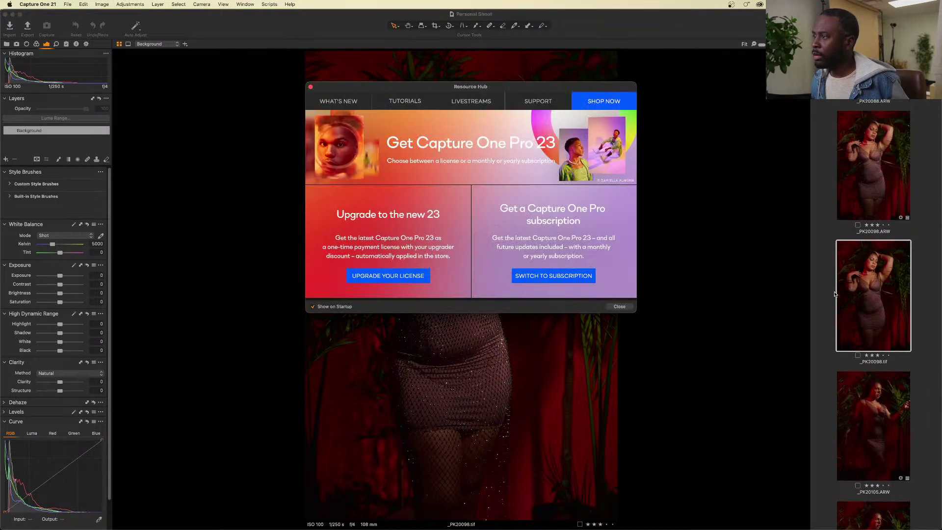
pyautogui.click(621, 307)
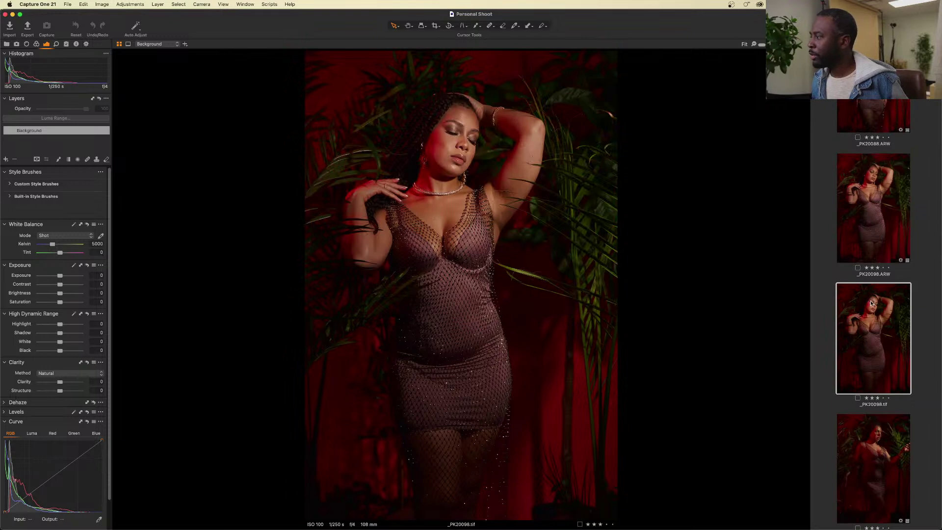
pyautogui.scroll(3, 871, 302)
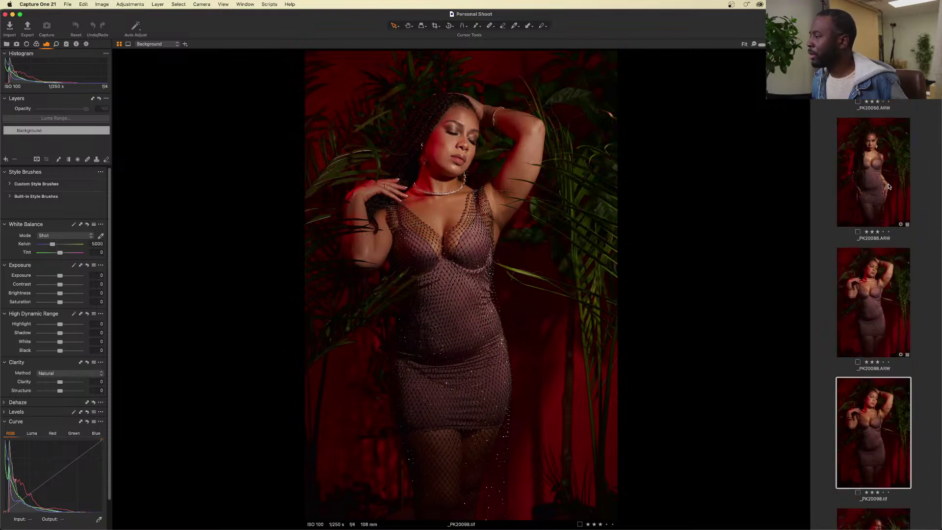
pyautogui.scroll(-5, 879, 245)
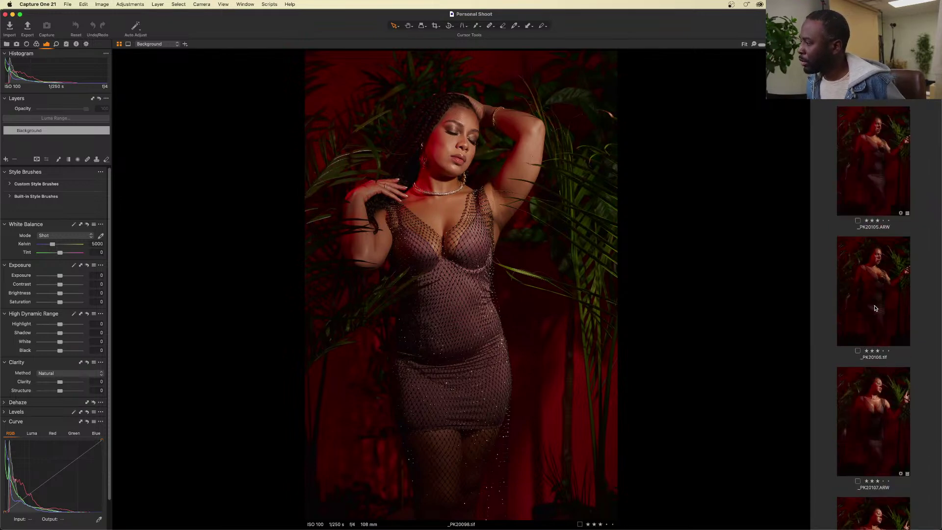
# Step: Add the retouched _PK20105.tif and _PK20107.tif to the selected raised-arm TIFF to compare all three side by side
pyautogui.keyDown('super'); pyautogui.click(875, 308); pyautogui.keyUp('super')
pyautogui.scroll(-3, 868, 320)
pyautogui.keyDown('super'); pyautogui.click(867, 363); pyautogui.keyUp('super')
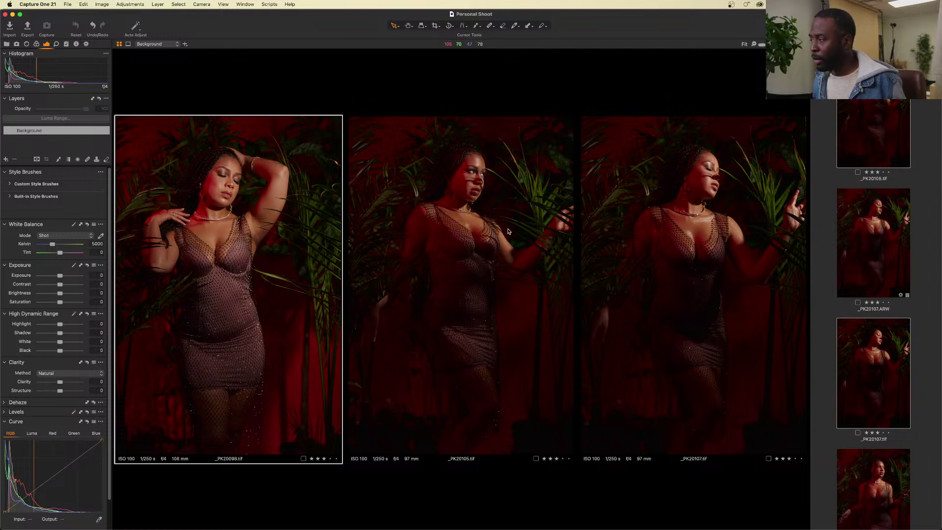
# Step: Find the already graded hands-on-hips TIFF and select it alone as the source of the adjustments
pyautogui.scroll(10, 797, 194)
pyautogui.scroll(-10, 797, 194)
pyautogui.scroll(10, 853, 187)
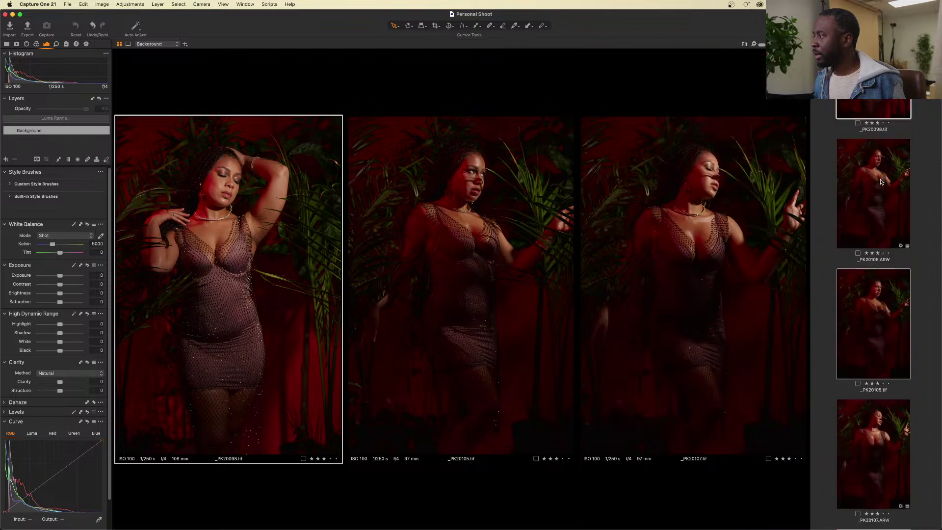
pyautogui.scroll(3, 882, 182)
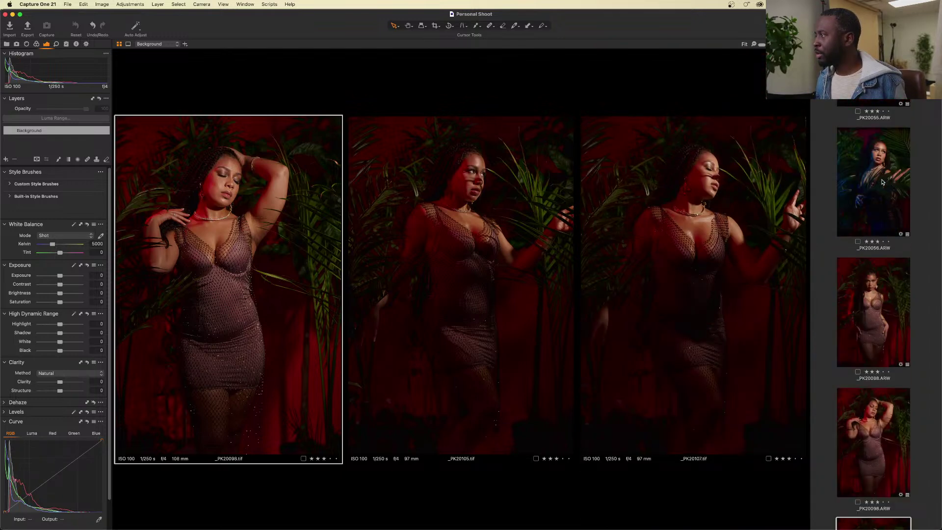
pyautogui.scroll(10, 922, 160)
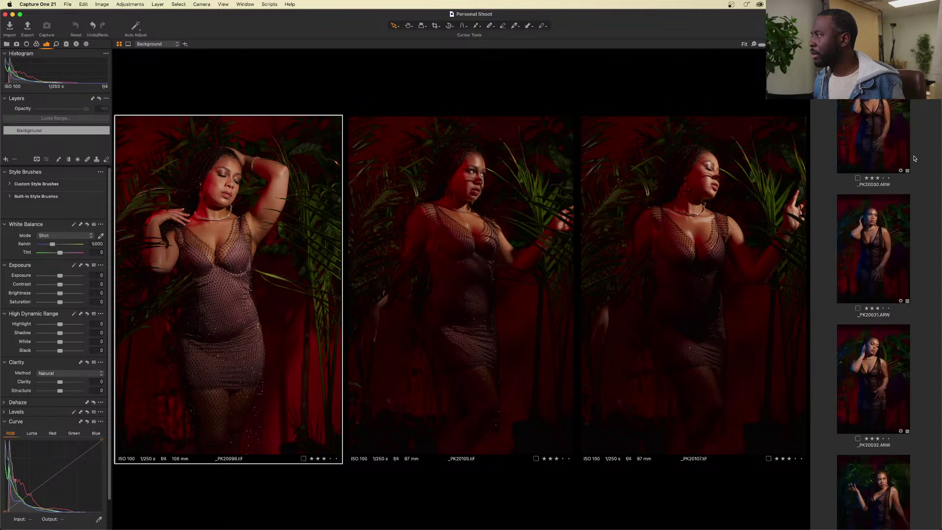
pyautogui.scroll(2, 915, 158)
pyautogui.click(917, 237)
pyautogui.click(871, 236)
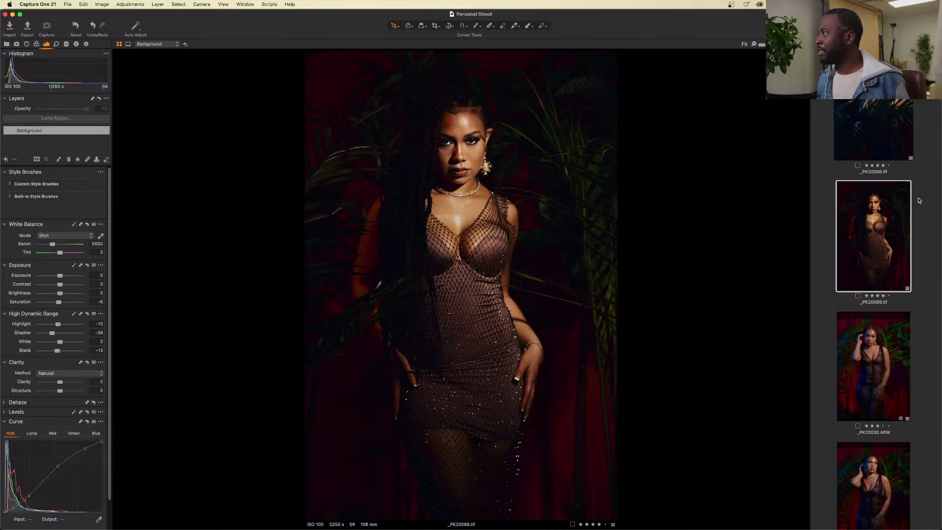
# Step: Apply the copied adjustments to the raised-arm TIFF, _PK20105.tif and _PK20107.tif together, and rate all three four stars
pyautogui.scroll(5, 914, 295)
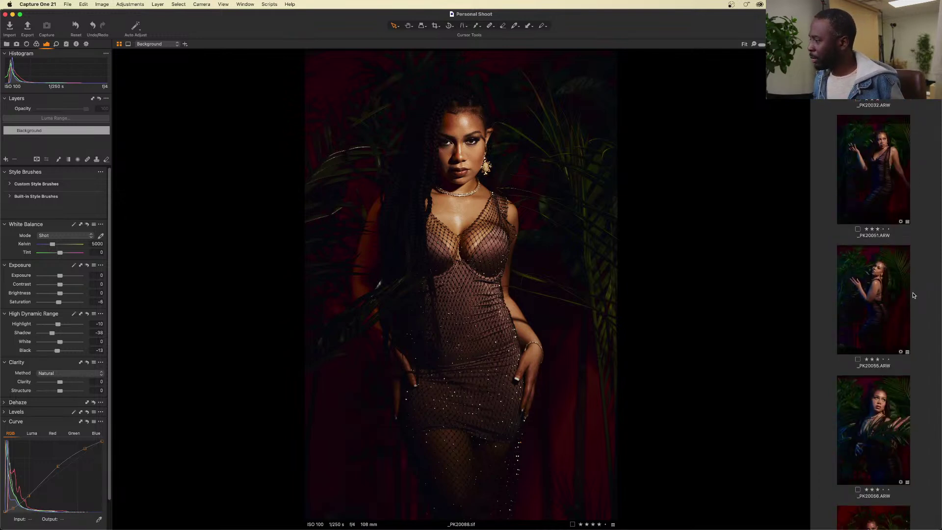
pyautogui.scroll(-5, 913, 295)
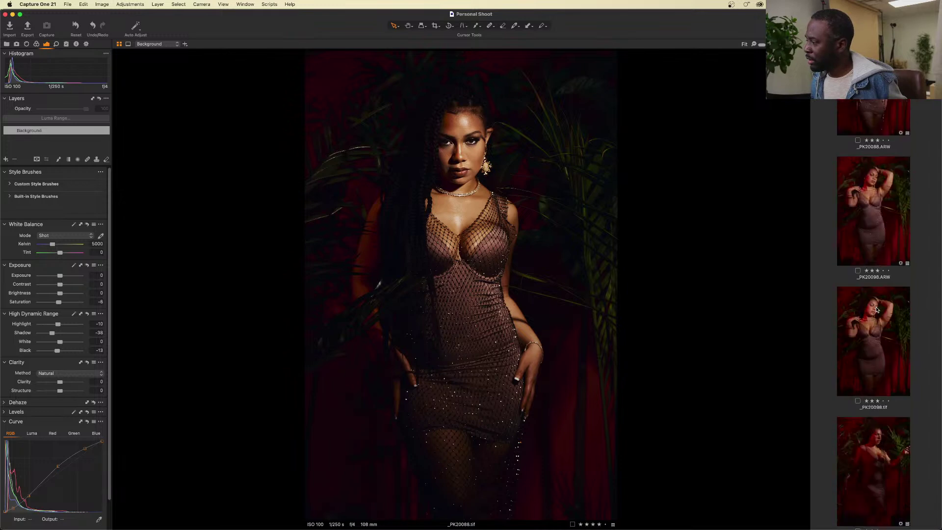
pyautogui.click(866, 307)
pyautogui.scroll(-3, 868, 301)
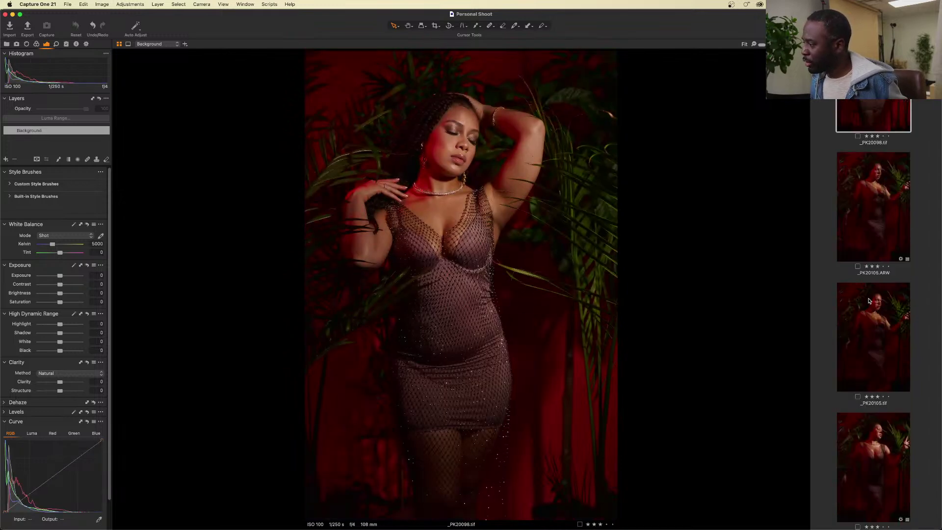
pyautogui.keyDown('super'); pyautogui.click(861, 358); pyautogui.keyUp('super')
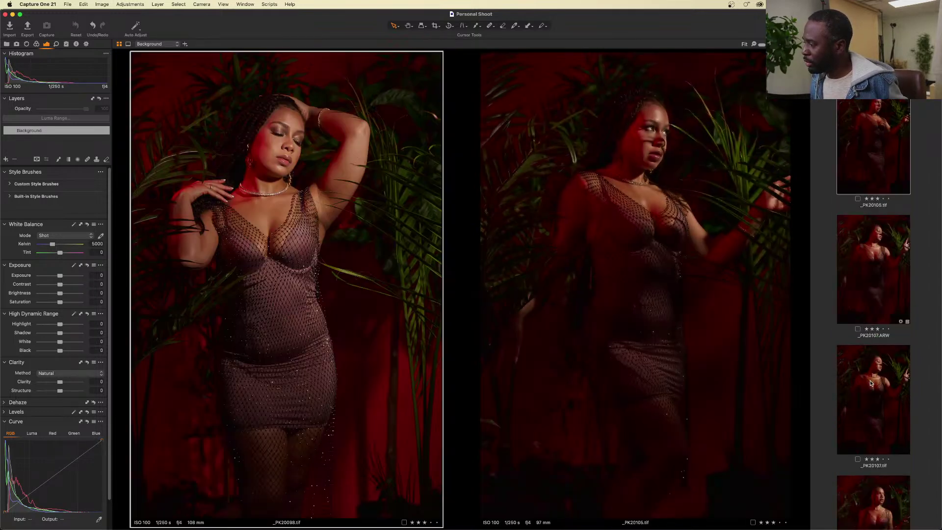
pyautogui.keyDown('super'); pyautogui.click(872, 384); pyautogui.keyUp('super')
pyautogui.press('super+shift+v')
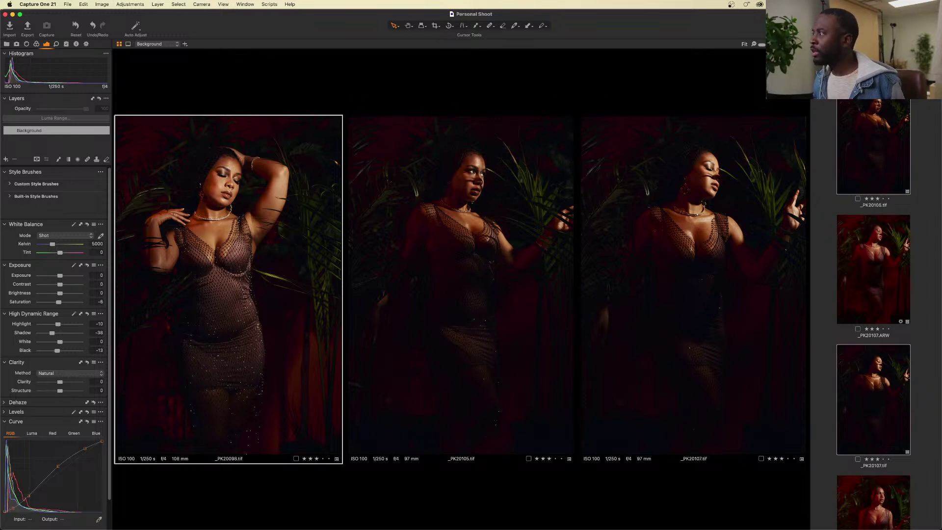
# Step: Show the four graded red-lit TIFFs side by side, with the hands-on-hips portrait as the primary image
pyautogui.scroll(10, 894, 140)
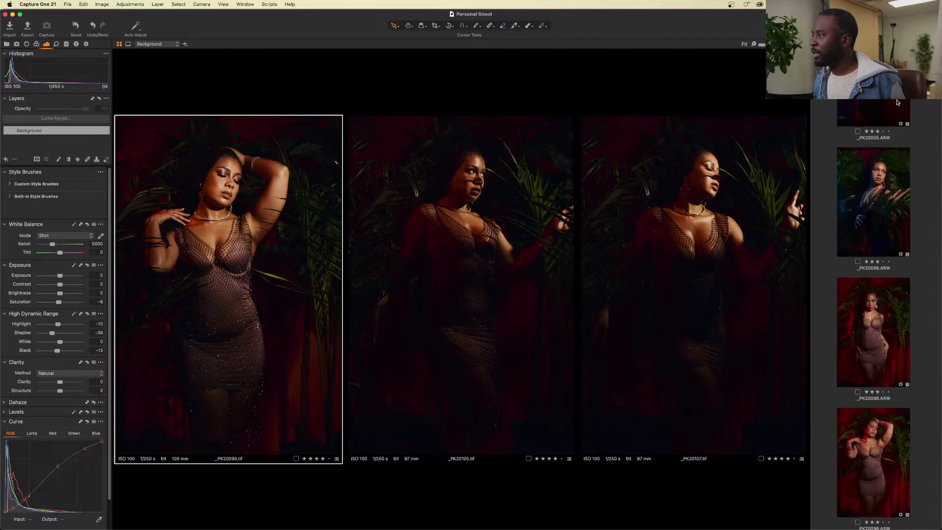
pyautogui.scroll(-10, 893, 138)
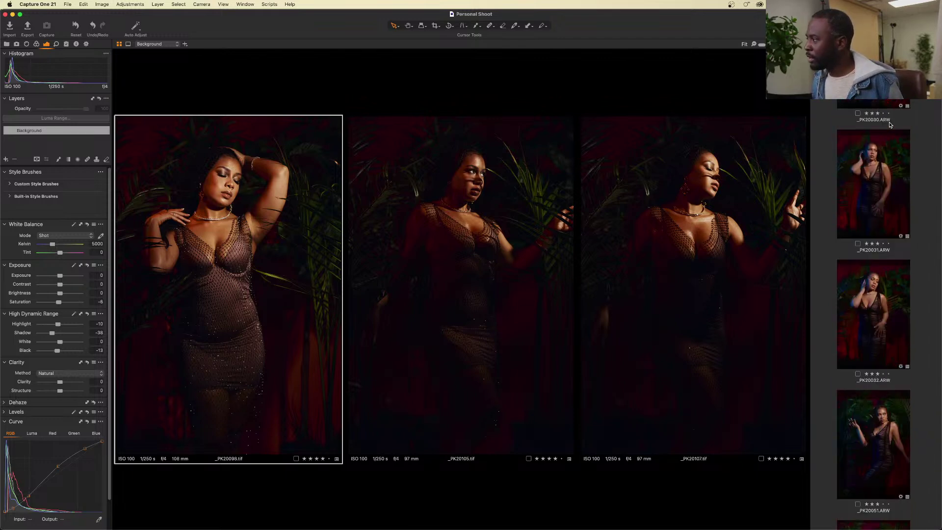
pyautogui.click(929, 402)
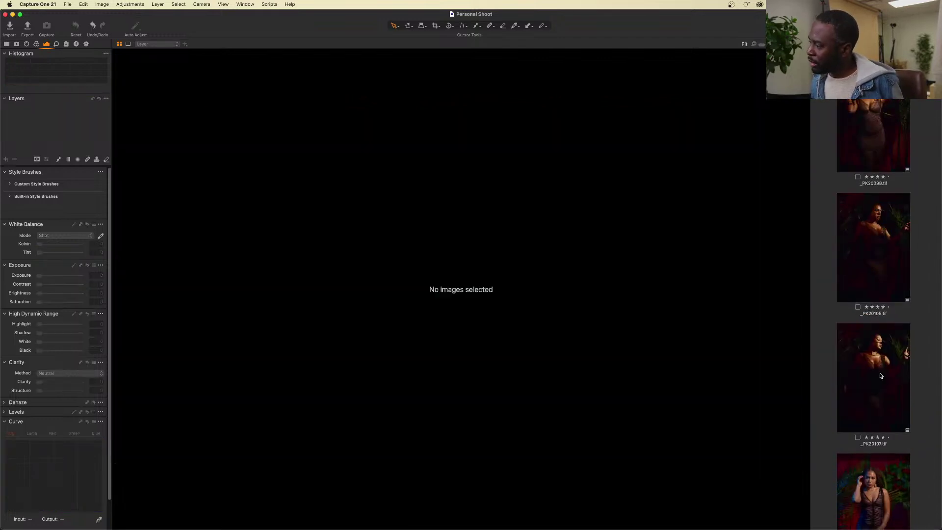
pyautogui.click(881, 376)
pyautogui.scroll(4, 882, 187)
pyautogui.keyDown('shift'); pyautogui.click(882, 187); pyautogui.keyUp('shift')
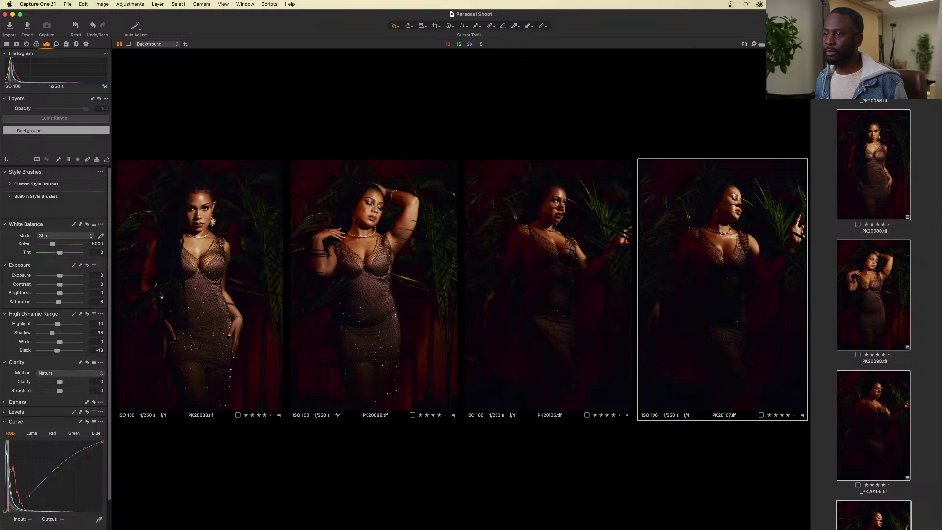
pyautogui.click(174, 241)
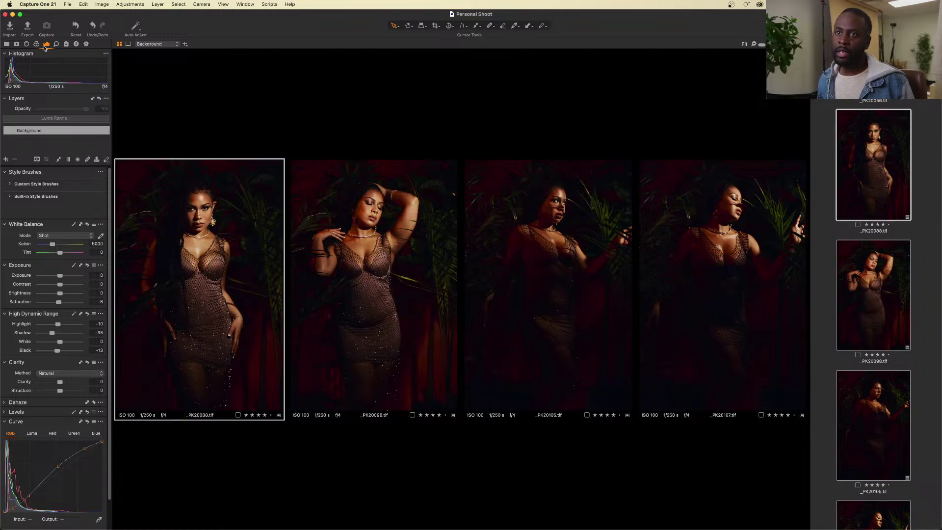
# Step: Review the Color Balance Master, 3-Way, Shadow and Midtone wheels and the basic Color Editor's orange and yellow ranges
pyautogui.click(36, 44)
pyautogui.click(31, 250)
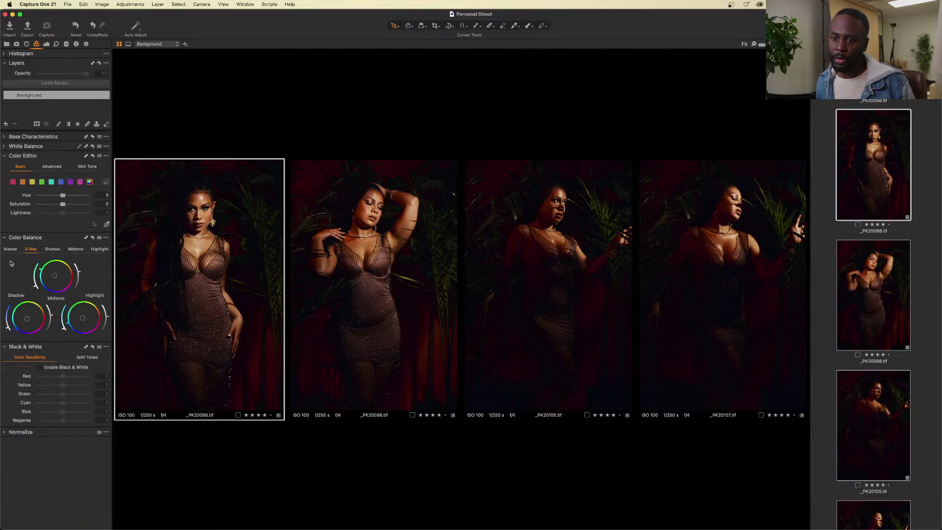
pyautogui.click(11, 249)
pyautogui.click(32, 249)
pyautogui.click(53, 249)
pyautogui.click(70, 249)
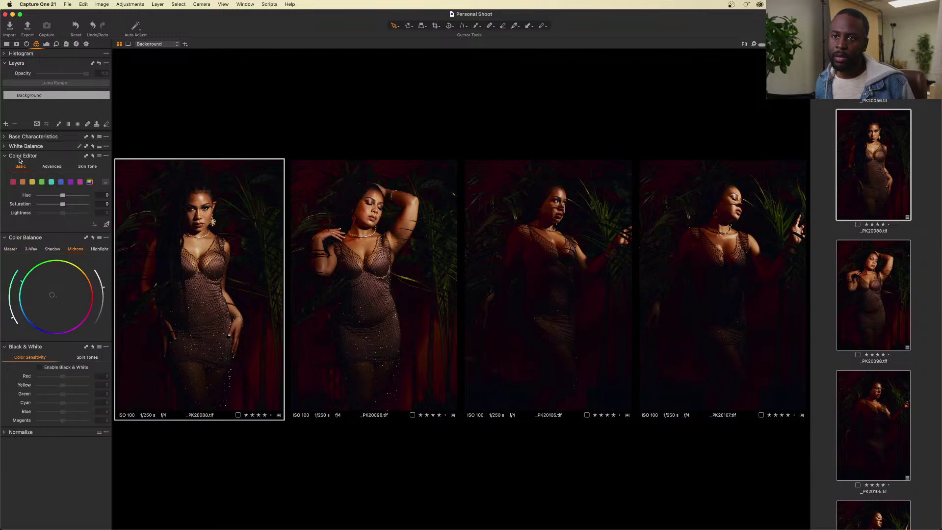
pyautogui.click(23, 182)
pyautogui.click(33, 182)
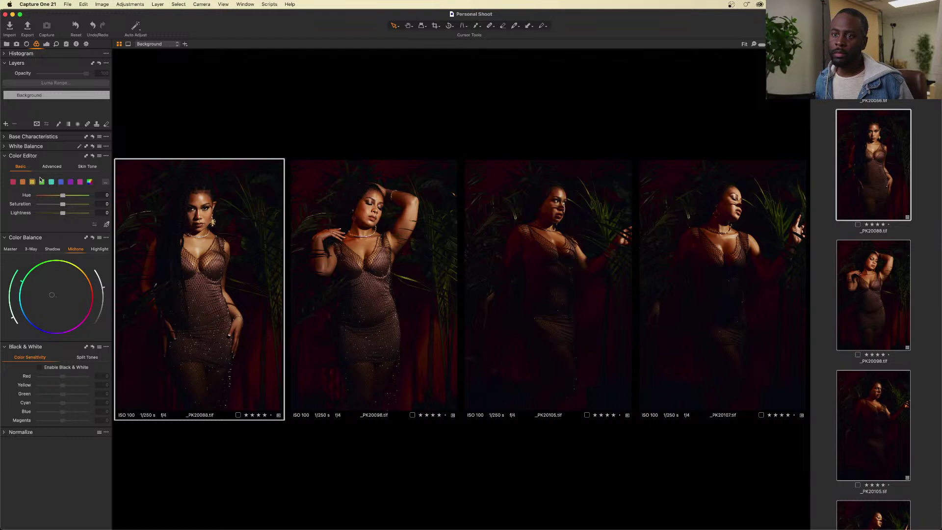
# Step: In the advanced Color Editor, test negative hue shifts on the magenta range and reset its hue to 0
pyautogui.click(49, 167)
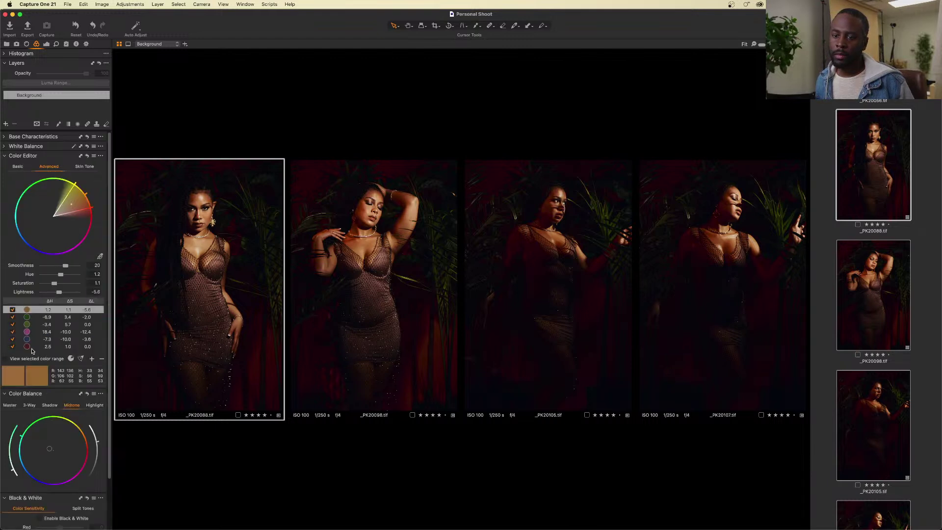
pyautogui.click(28, 347)
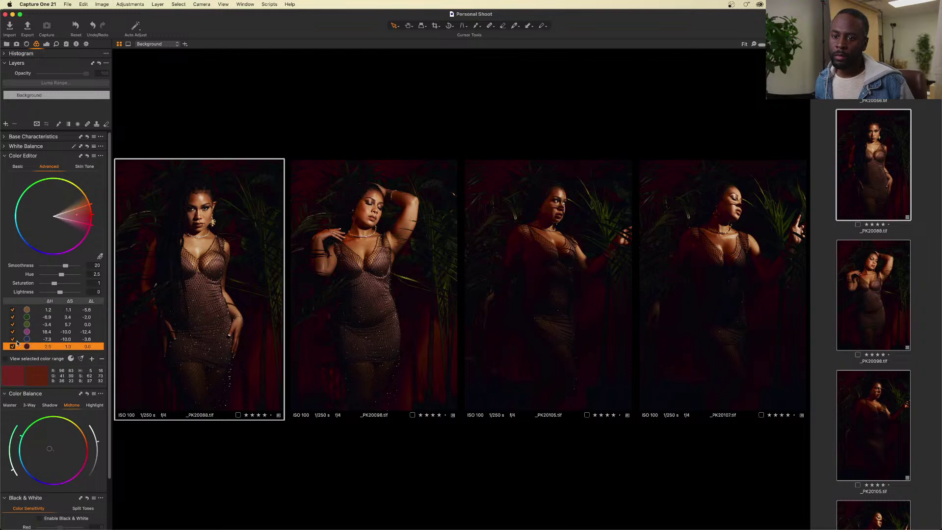
pyautogui.click(27, 333)
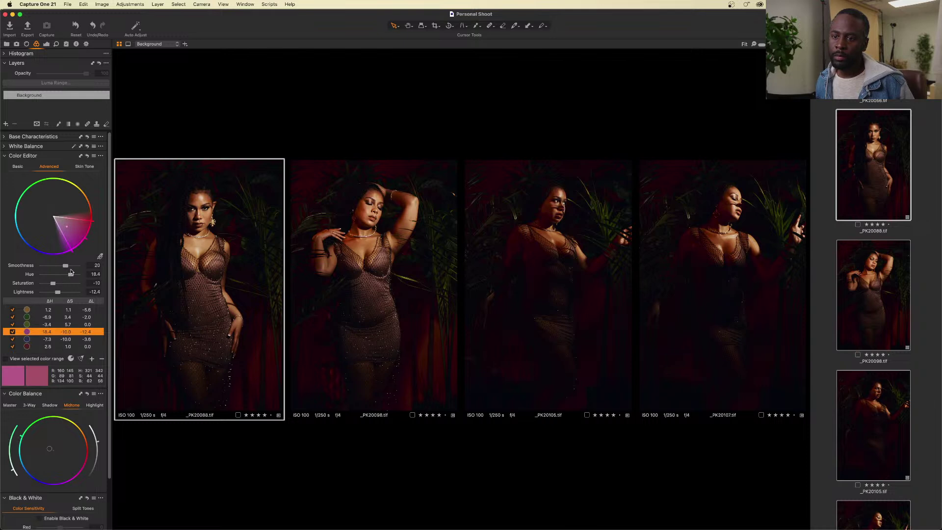
pyautogui.moveTo(71, 275); pyautogui.dragTo(58, 275)
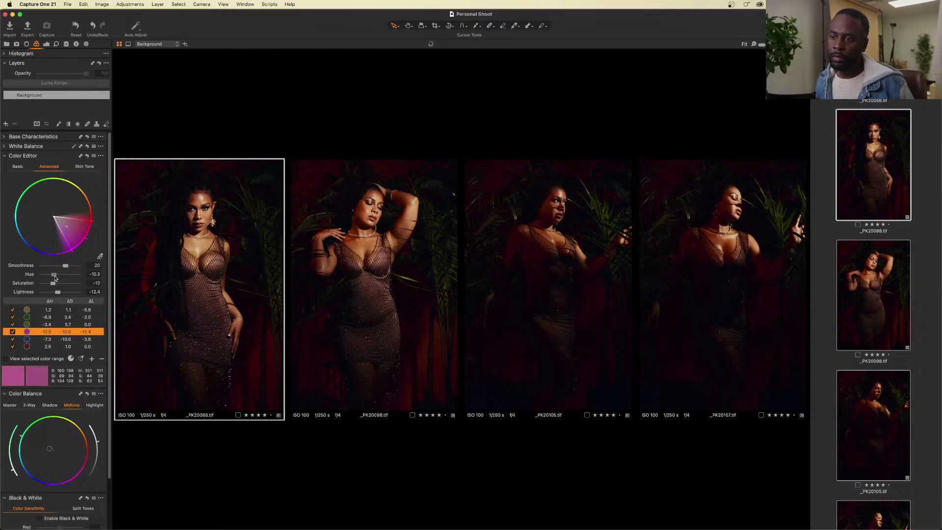
pyautogui.doubleClick(55, 277)
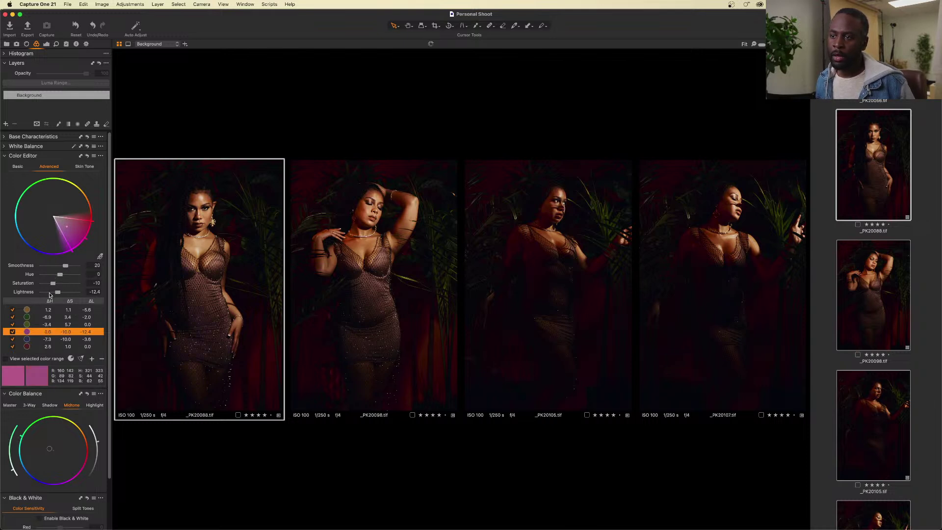
pyautogui.moveTo(59, 275); pyautogui.dragTo(46, 275)
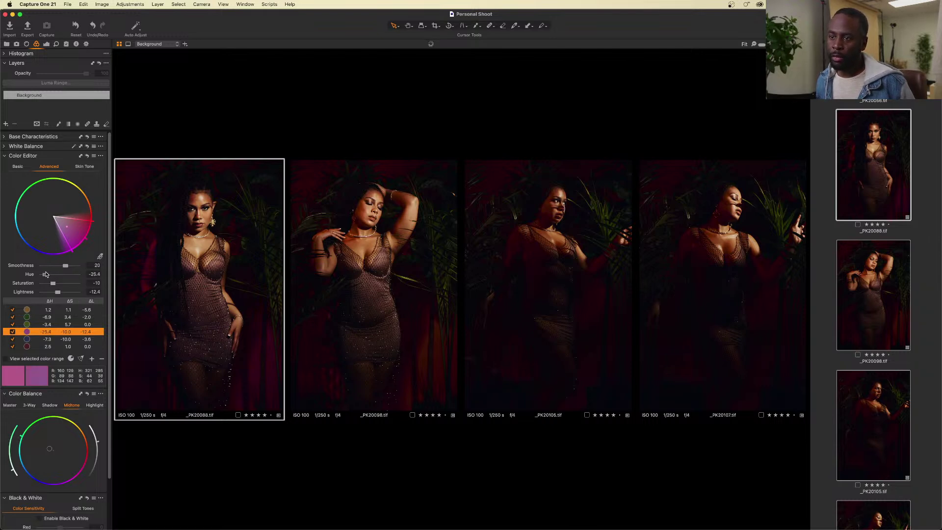
pyautogui.doubleClick(46, 275)
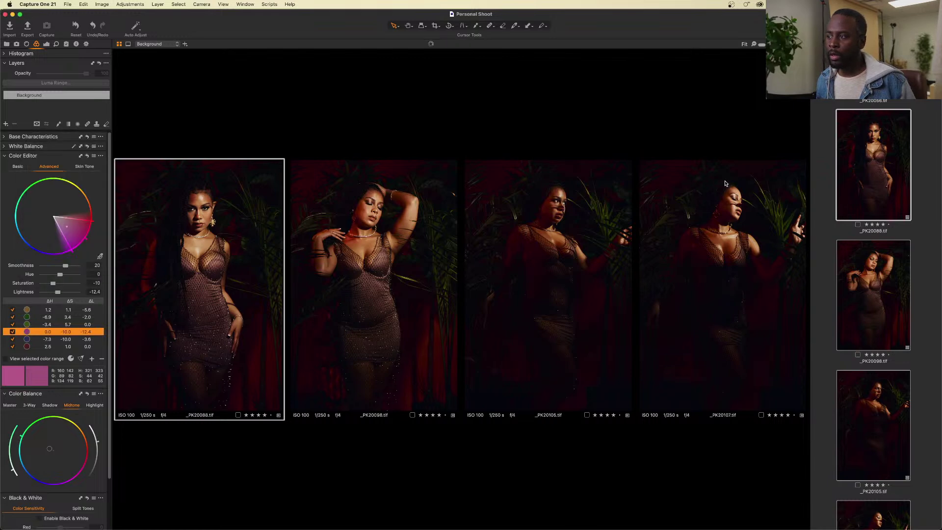
# Step: Select the six graded blue-lit TIFFs from _PK20056.tif back to _PK20030.tif to compare them side by side
pyautogui.scroll(4, 887, 230)
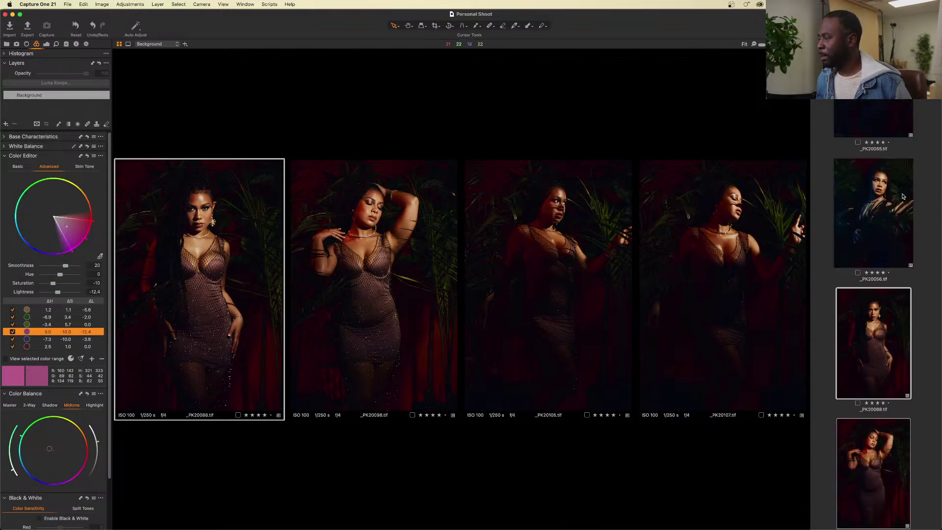
pyautogui.scroll(3, 903, 195)
pyautogui.click(879, 352)
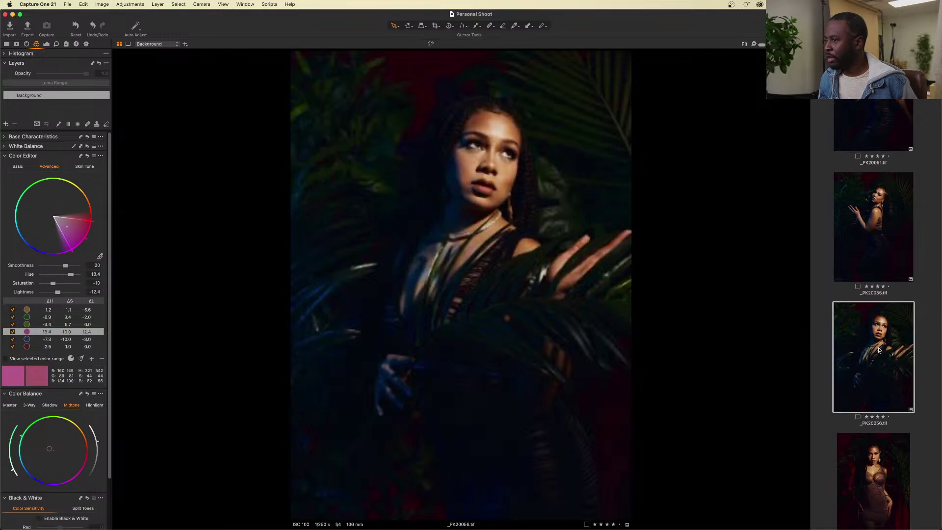
pyautogui.scroll(3, 880, 350)
pyautogui.scroll(5, 879, 350)
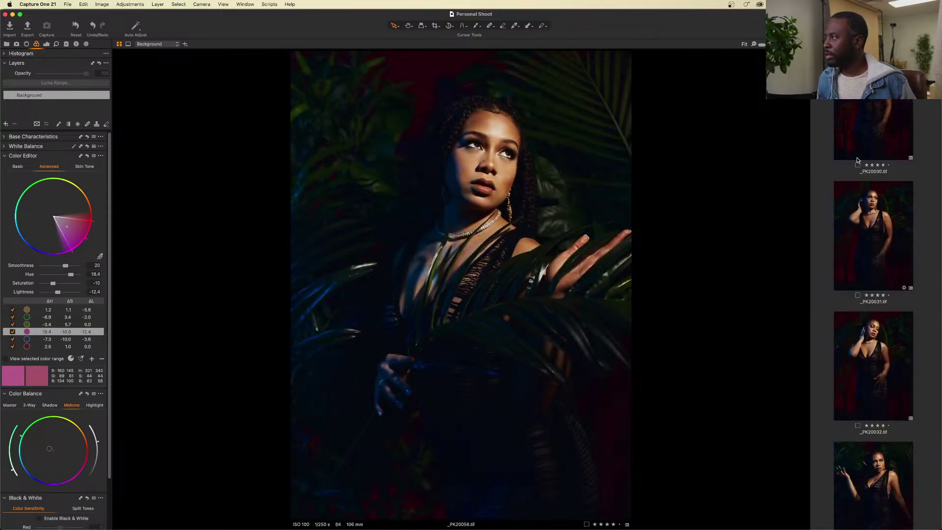
pyautogui.keyDown('shift'); pyautogui.click(858, 123); pyautogui.keyUp('shift')
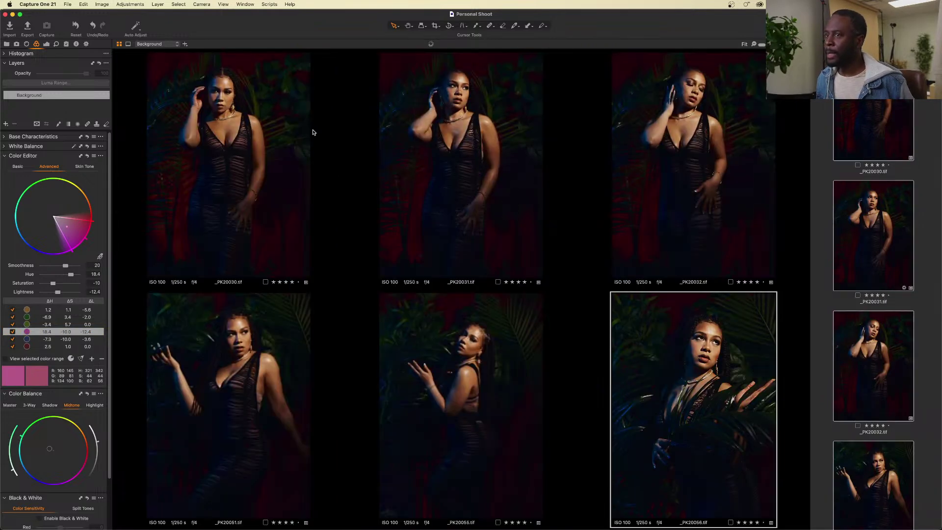
# Step: View _PK20030.tif and _PK20031.tif individually, ending on _PK20030.tif as the only selected image
pyautogui.click(825, 111)
pyautogui.click(876, 114)
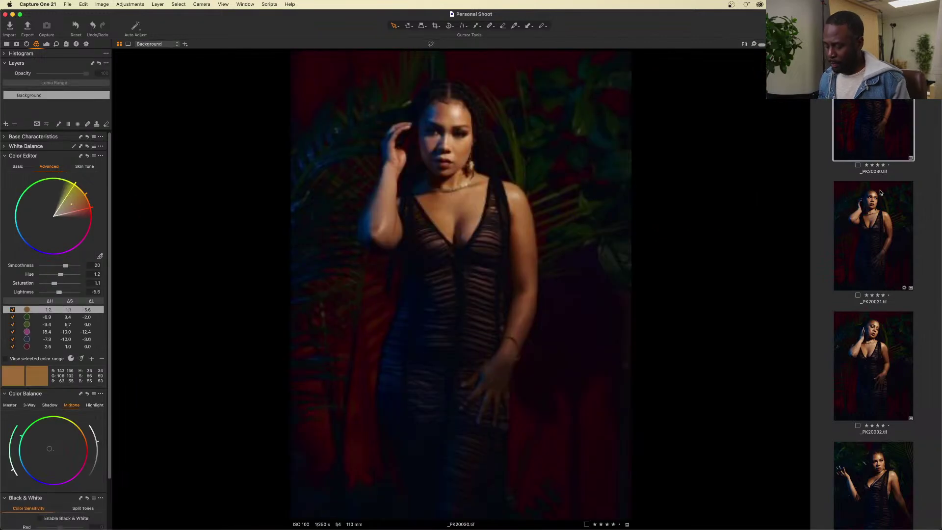
pyautogui.click(880, 191)
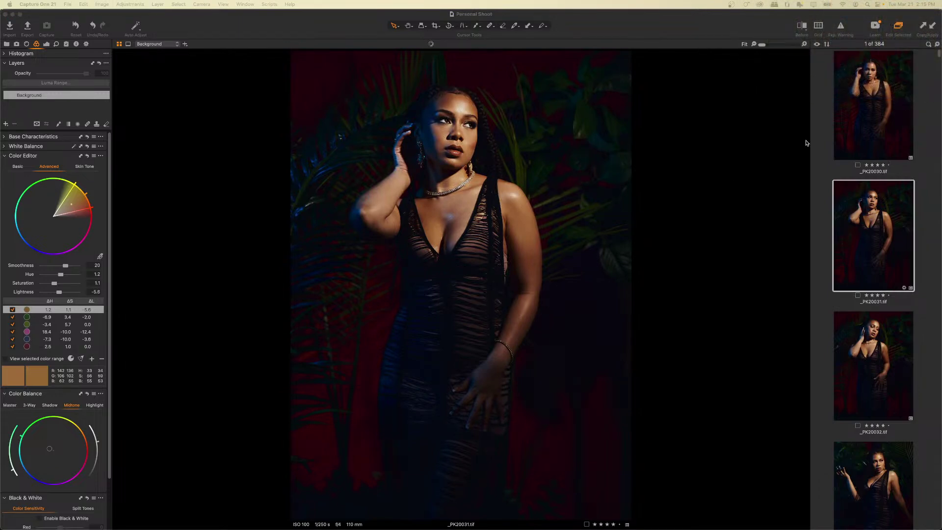
pyautogui.click(841, 133)
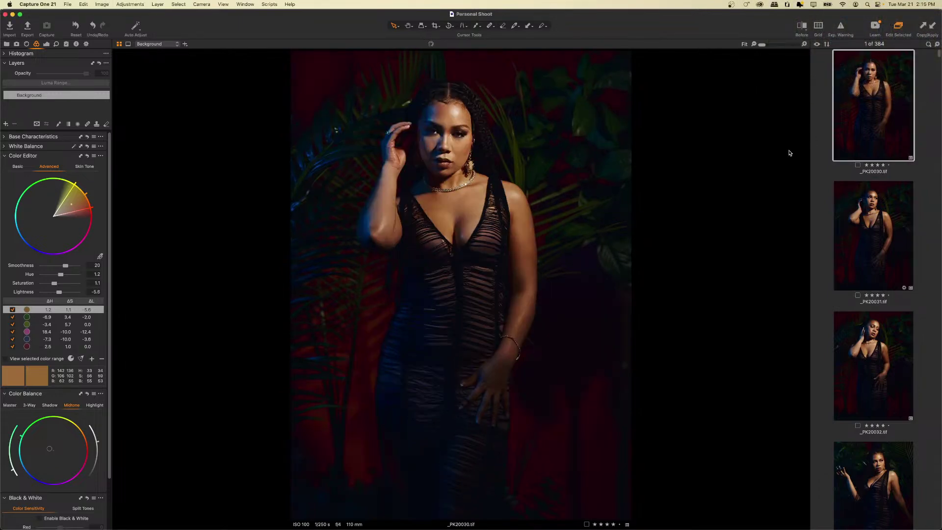
# Step: Expand the FILM (v11) custom styles and preview the FL-08 style on _PK20030.tif
pyautogui.click(66, 44)
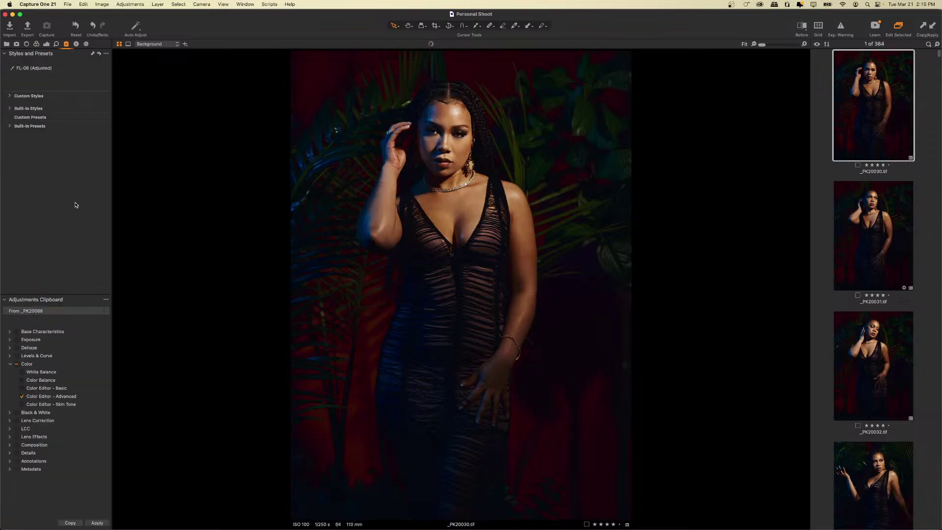
pyautogui.click(10, 97)
pyautogui.click(15, 124)
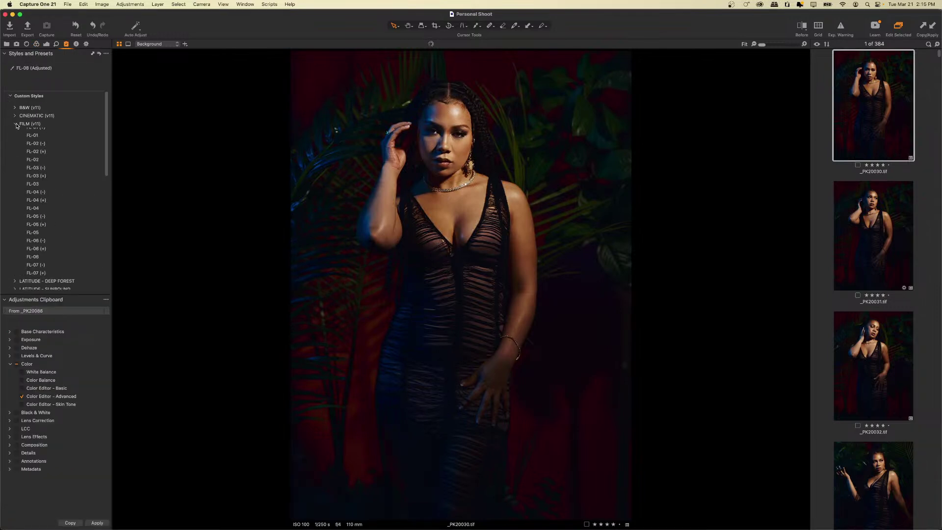
pyautogui.scroll(-1, 26, 128)
pyautogui.scroll(-3, 25, 129)
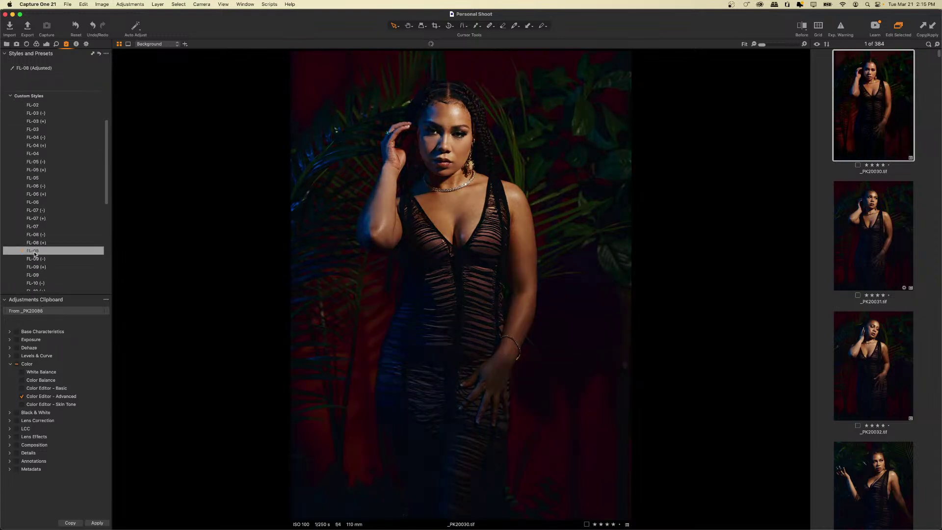
# Step: Collapse the FILM (v11) styles and view the blue-lit TIFFs one by one from _PK20030.tif to _PK20056.tif
pyautogui.scroll(3, 20, 177)
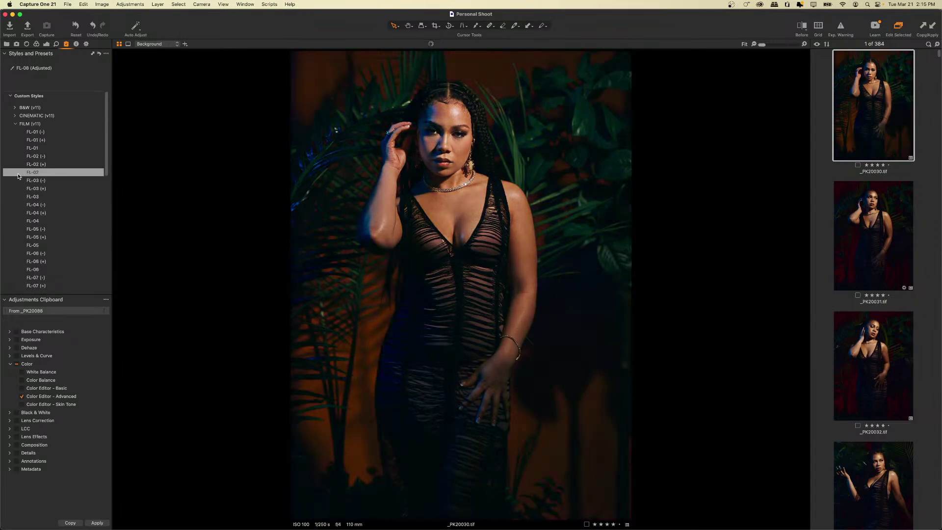
pyautogui.click(24, 124)
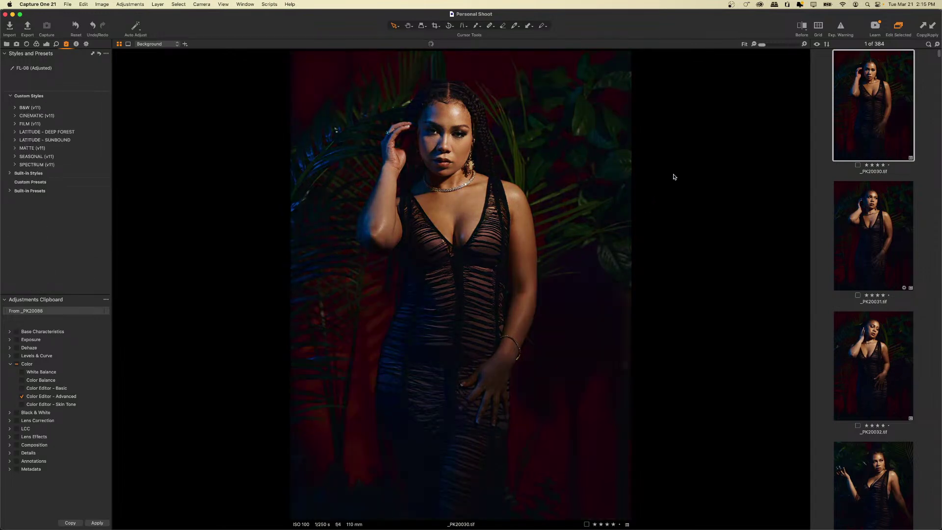
pyautogui.press('Right')
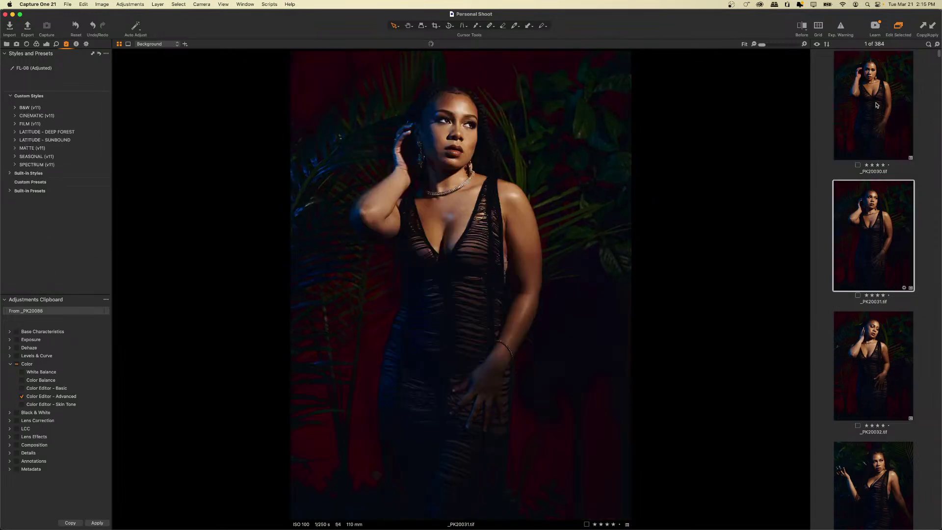
pyautogui.press('Right')
pyautogui.press('Right')
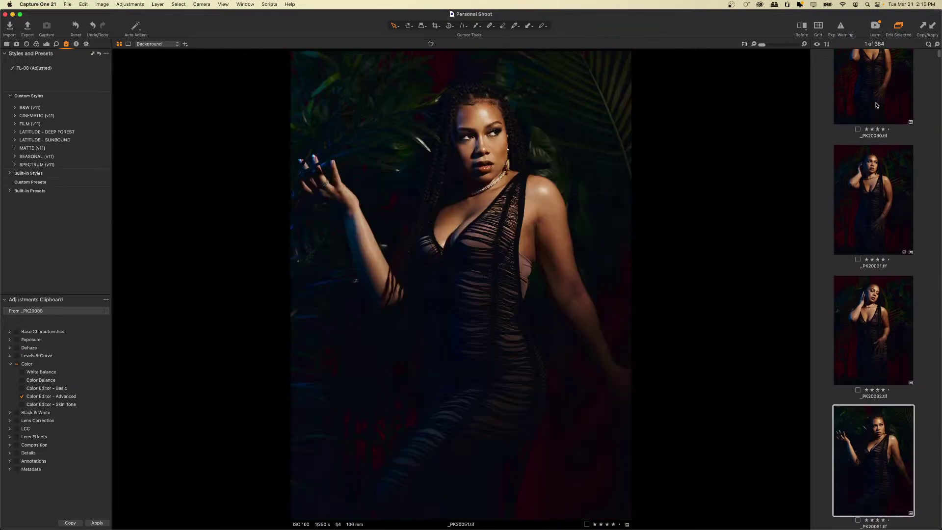
pyautogui.press('Right')
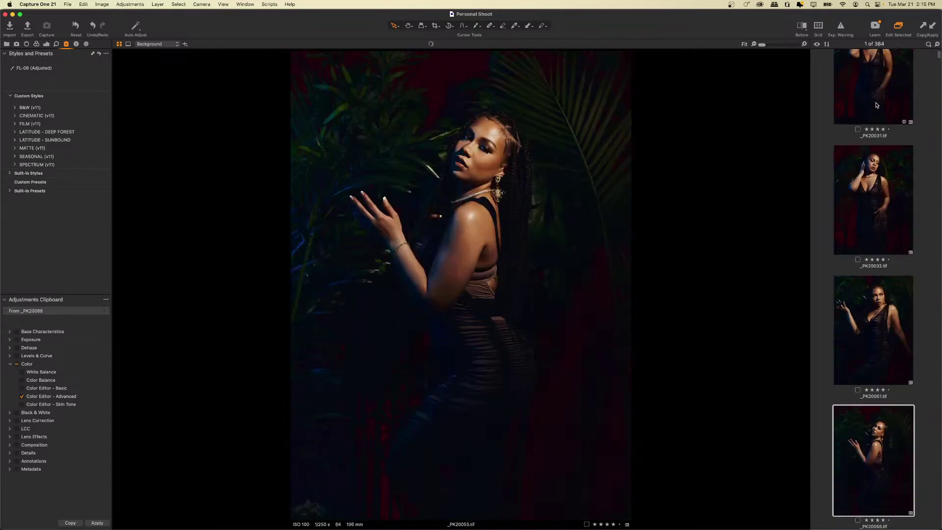
pyautogui.press('Right')
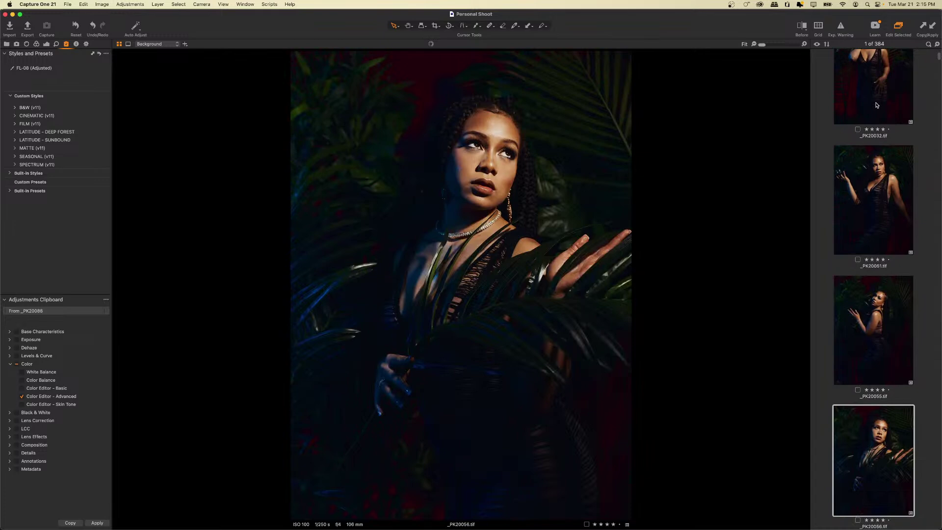
# Step: View the red-lit TIFFs one by one through _PK20107.tif, ending on the ungraded raw file _PK20030.ARW
pyautogui.press('Right')
pyautogui.press('Right')
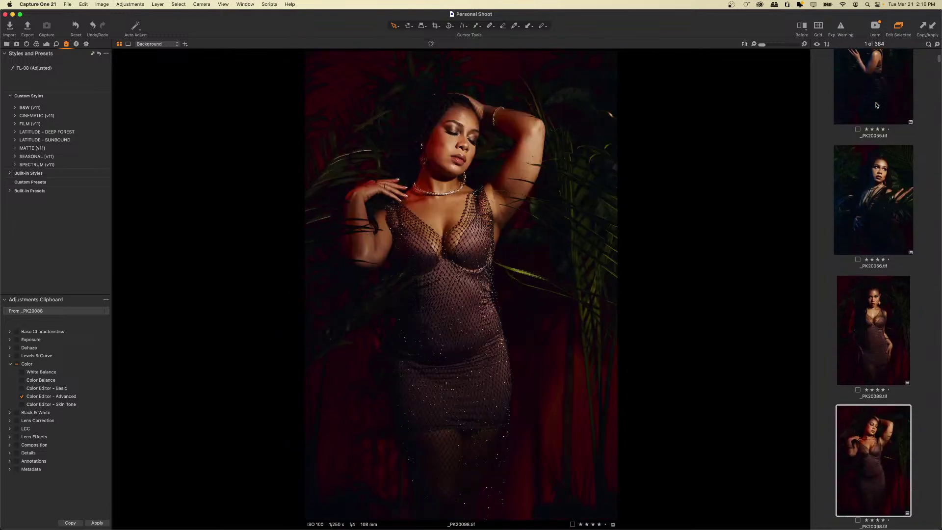
pyautogui.press('Right')
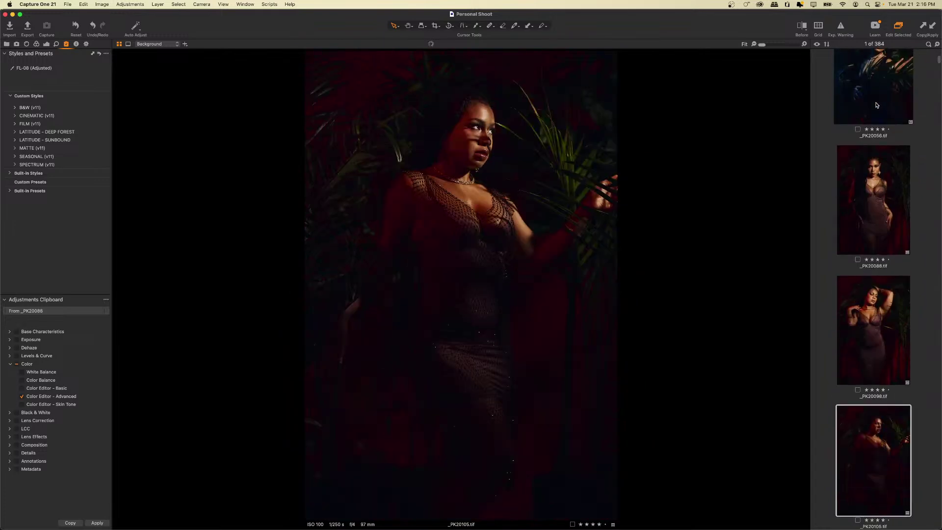
pyautogui.press('Right')
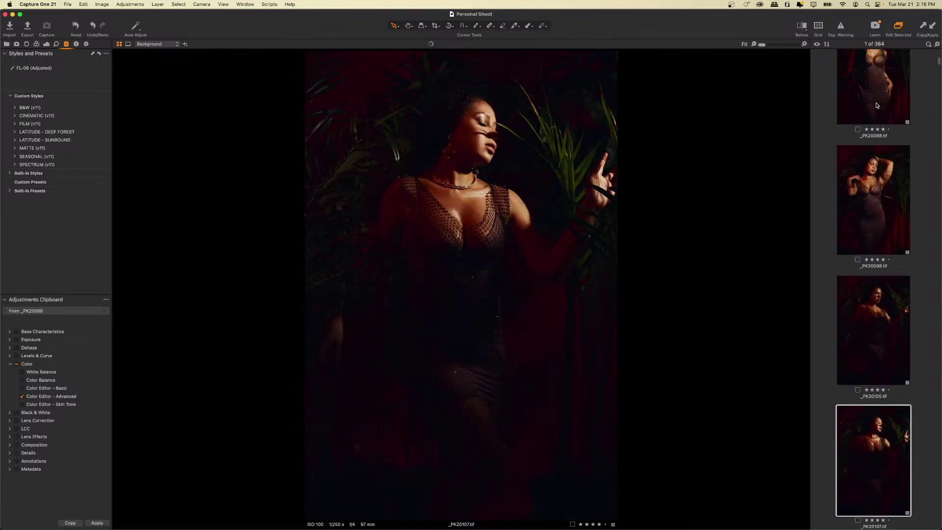
pyautogui.press('Right')
pyautogui.press('Left')
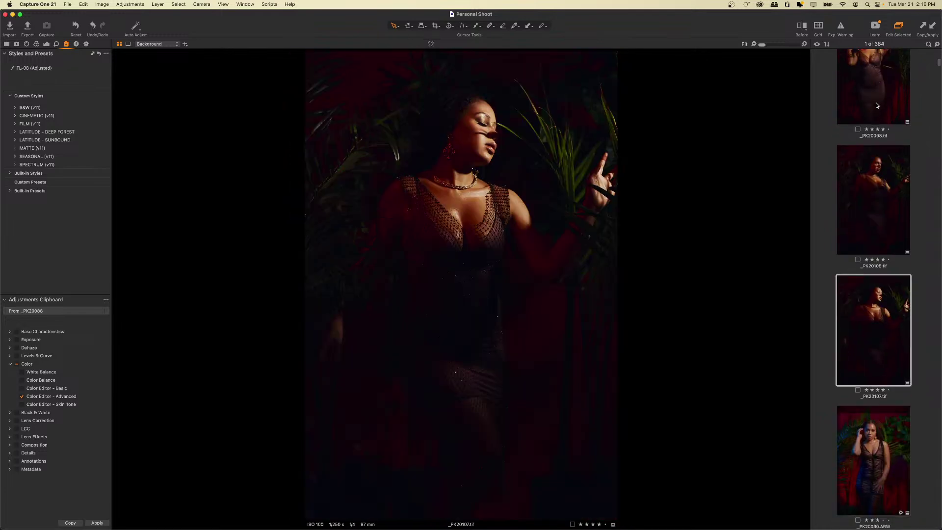
pyautogui.press('Right')
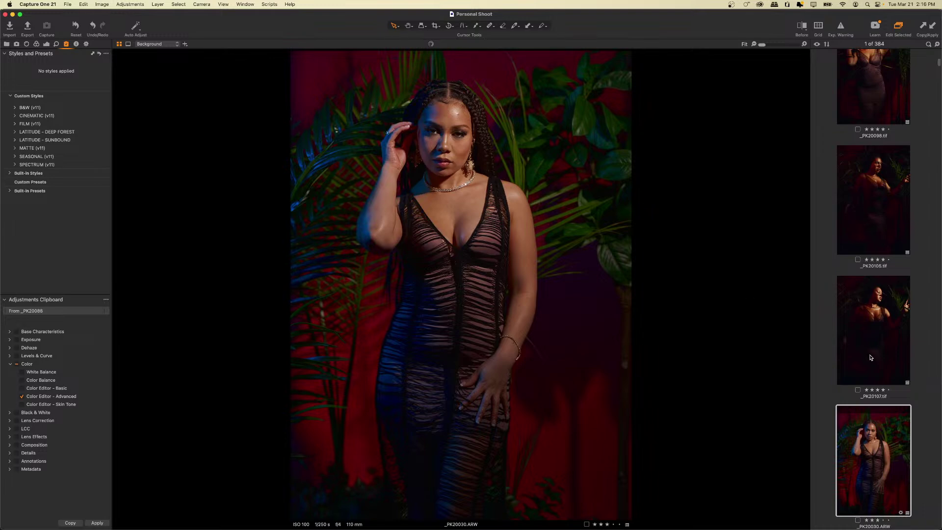
# Step: Select the four graded red-lit TIFFs from _PK20086.tif through _PK20107.tif to compare them side by side
pyautogui.click(889, 335)
pyautogui.scroll(10, 884, 336)
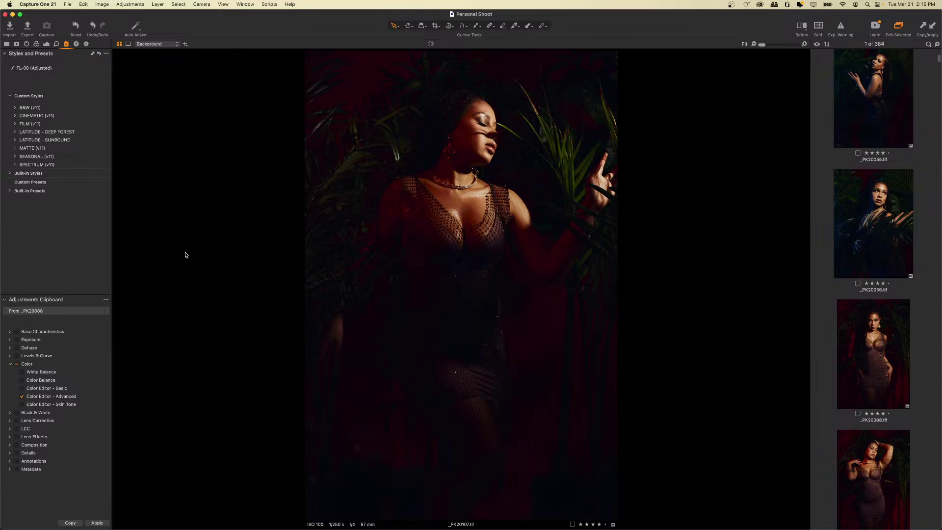
pyautogui.scroll(-1, 869, 341)
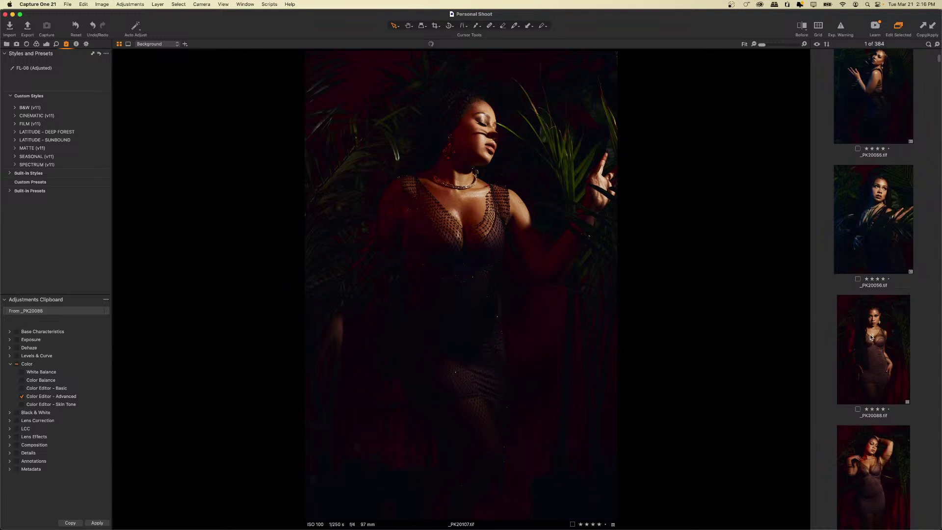
pyautogui.click(871, 338)
pyautogui.scroll(-10, 871, 344)
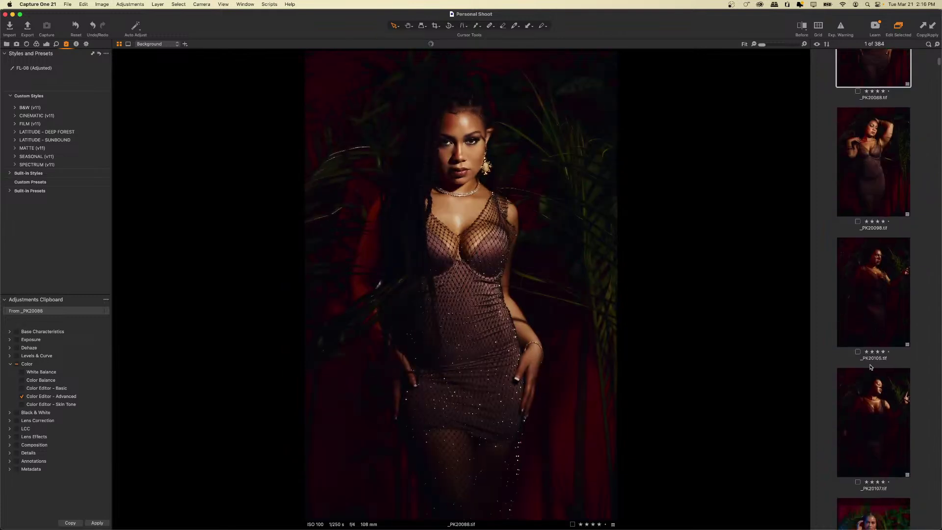
pyautogui.keyDown('shift'); pyautogui.click(875, 390); pyautogui.keyUp('shift')
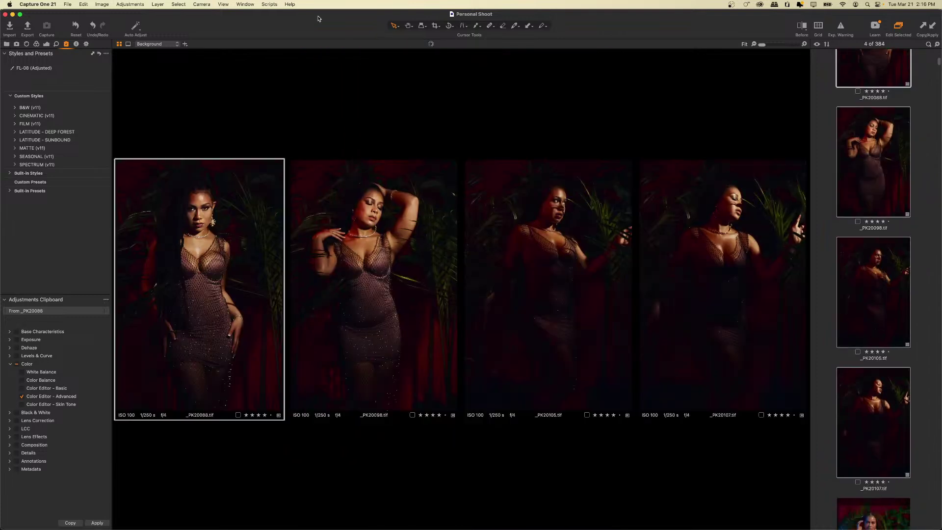